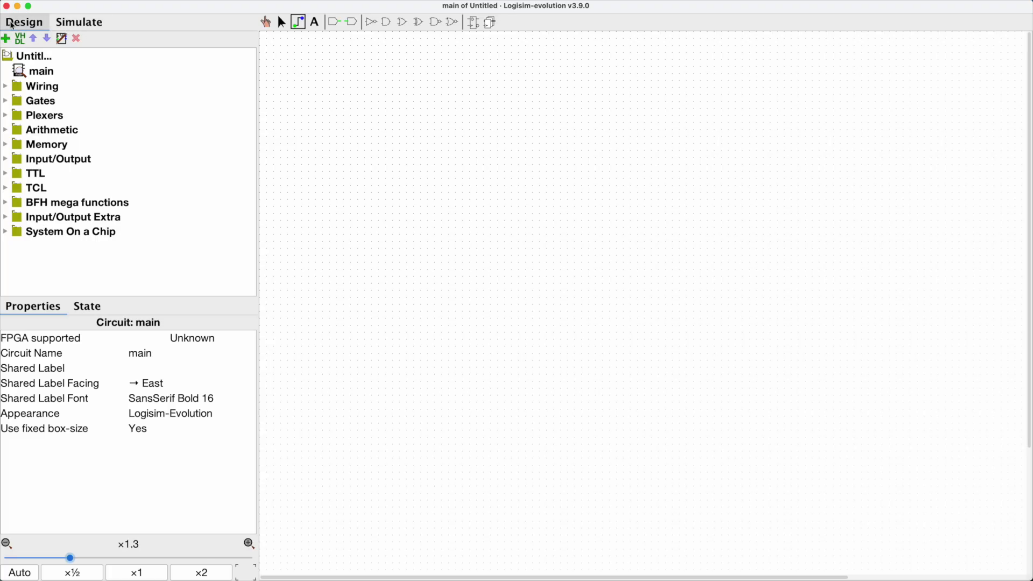
Step: Switch between the Design and Simulate tabs to compare their panels
{"action": "left_click", "coordinate": [79, 23]}
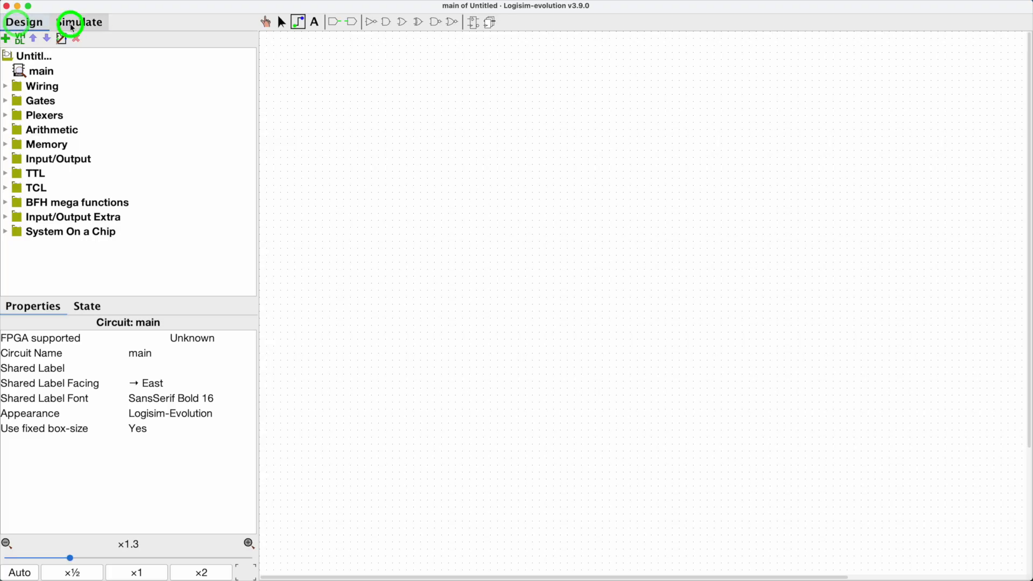
{"action": "left_click", "coordinate": [16, 27]}
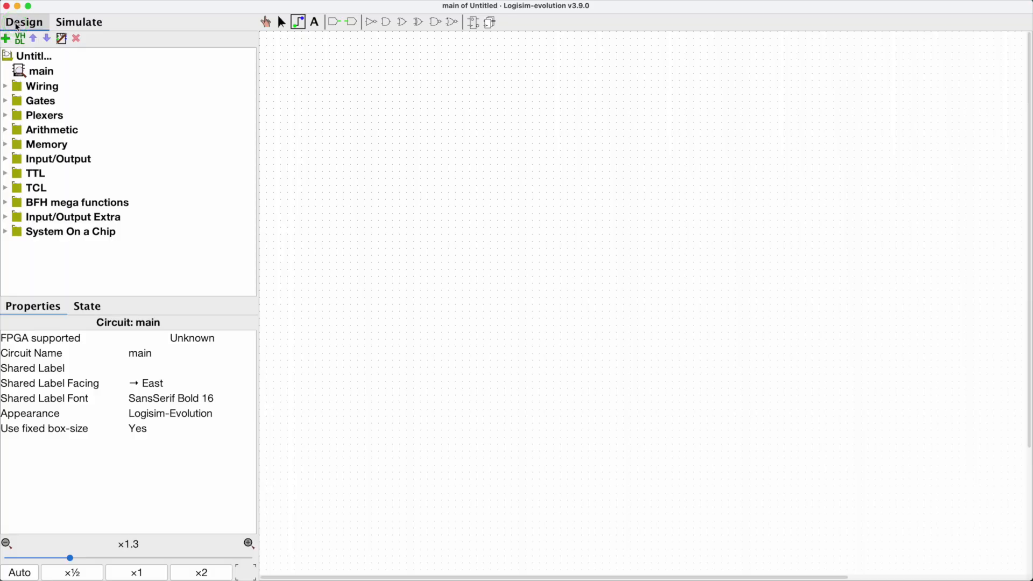
{"action": "left_click", "coordinate": [68, 26]}
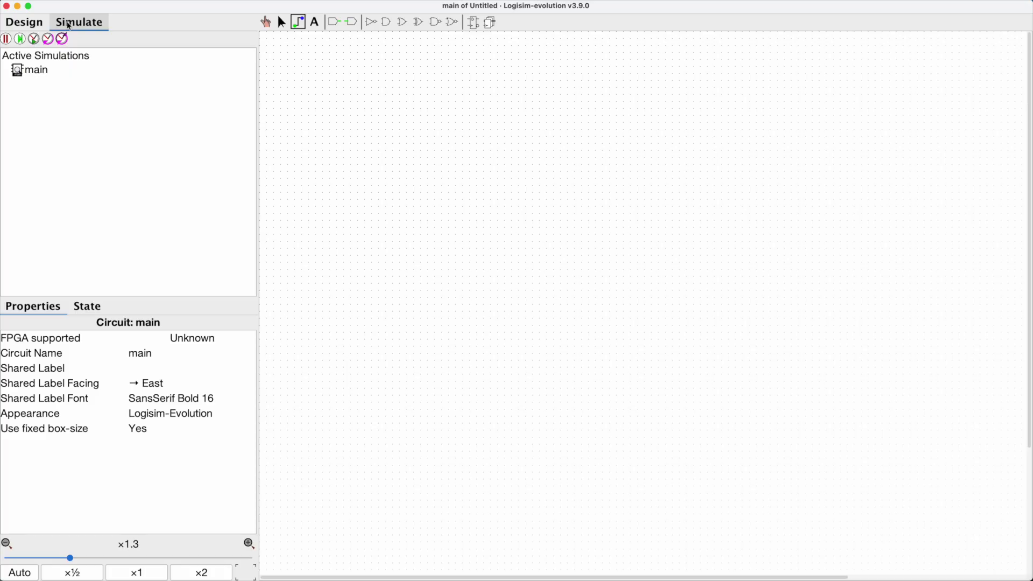
{"action": "left_click", "coordinate": [29, 24]}
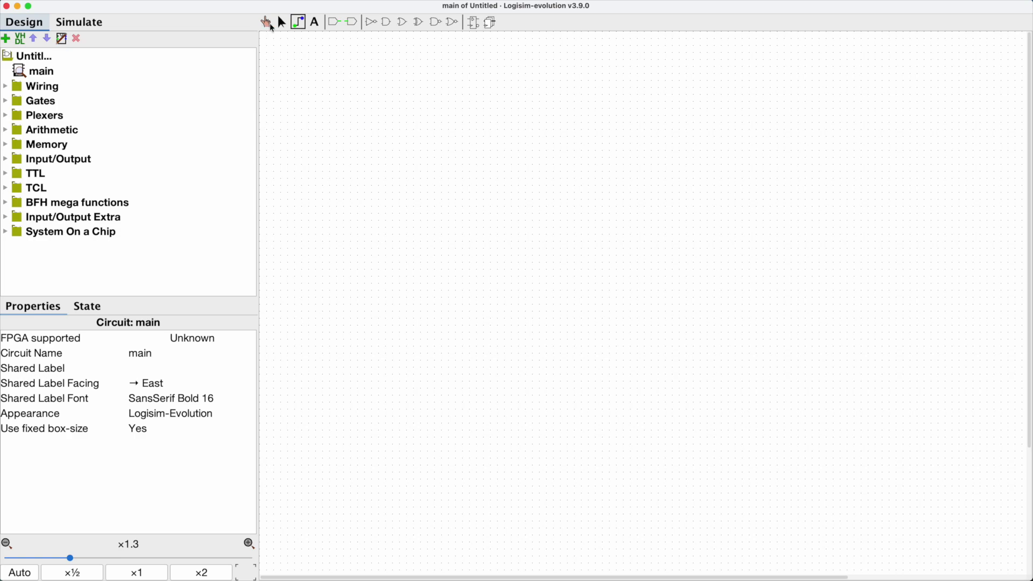
Step: Look through the canvas tools one by one, from Poke to the Output Pin
{"action": "left_click", "coordinate": [266, 23]}
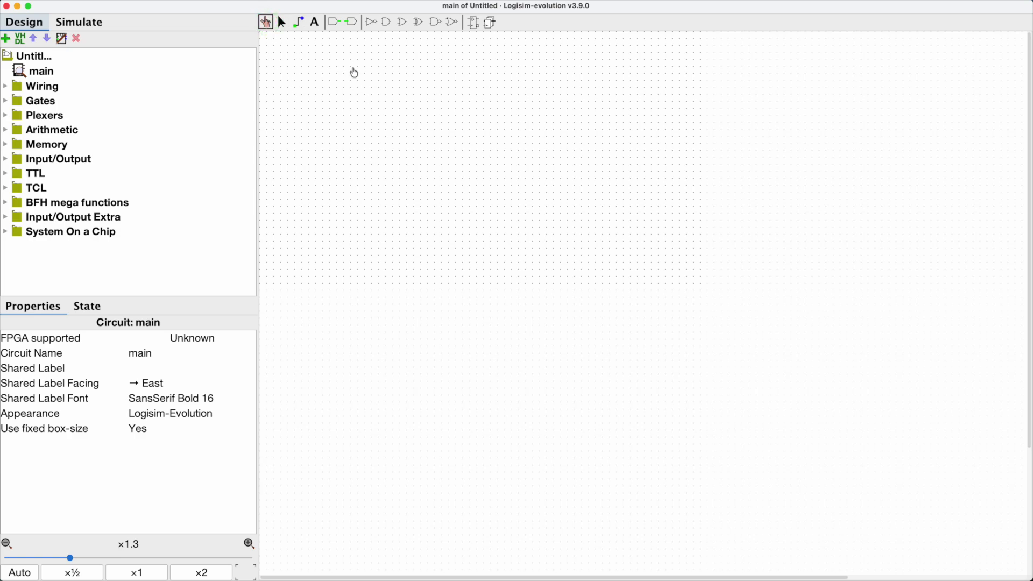
{"action": "left_click", "coordinate": [281, 22]}
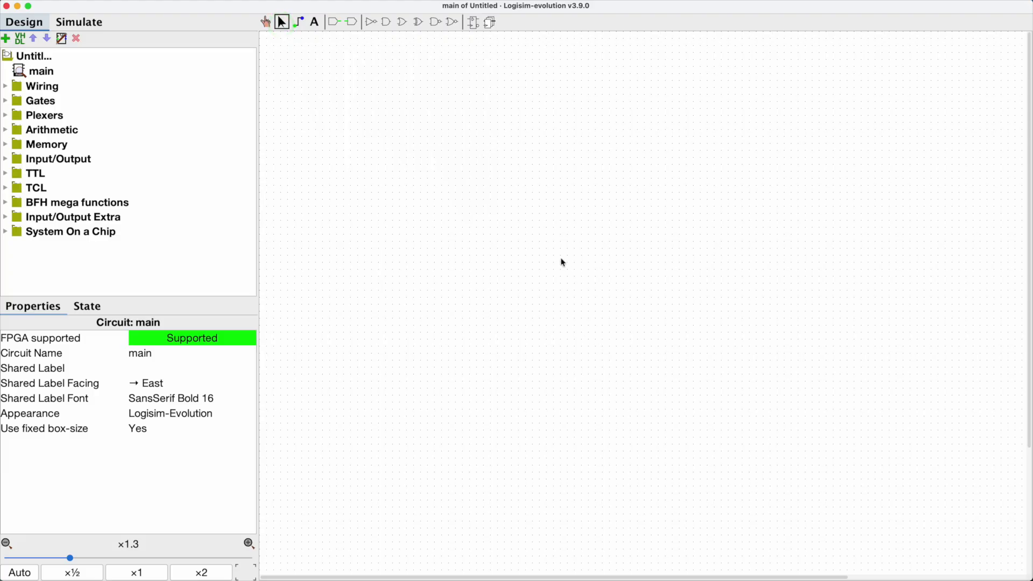
{"action": "left_click", "coordinate": [299, 26]}
{"action": "left_click", "coordinate": [317, 24]}
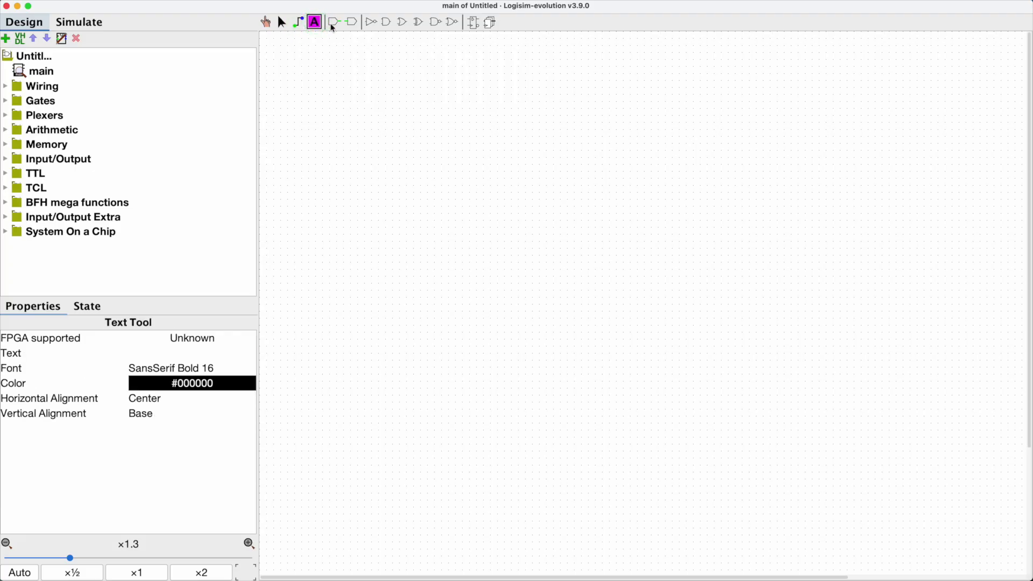
{"action": "left_click", "coordinate": [333, 24]}
{"action": "left_click", "coordinate": [351, 23]}
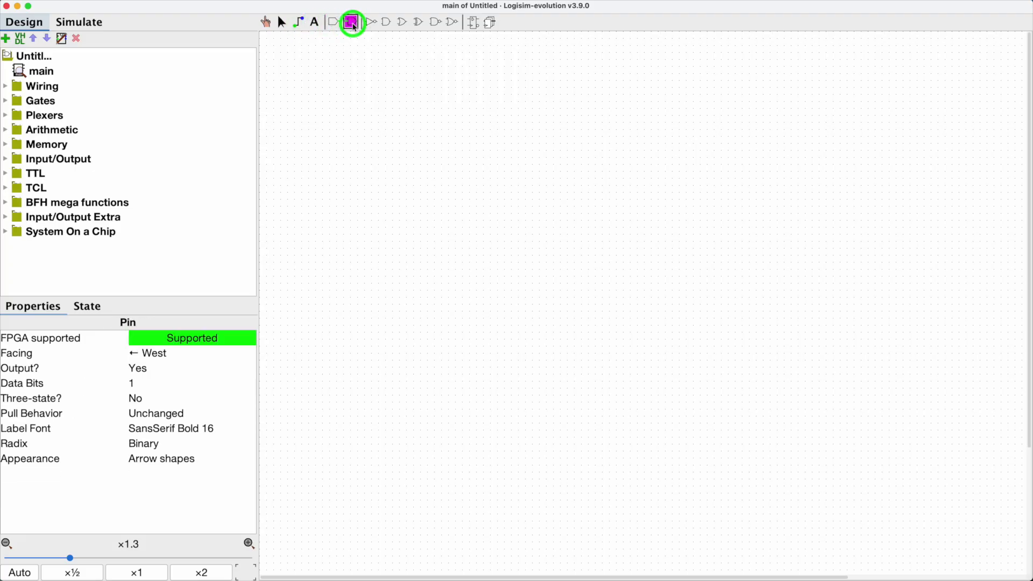
{"action": "left_click", "coordinate": [373, 25]}
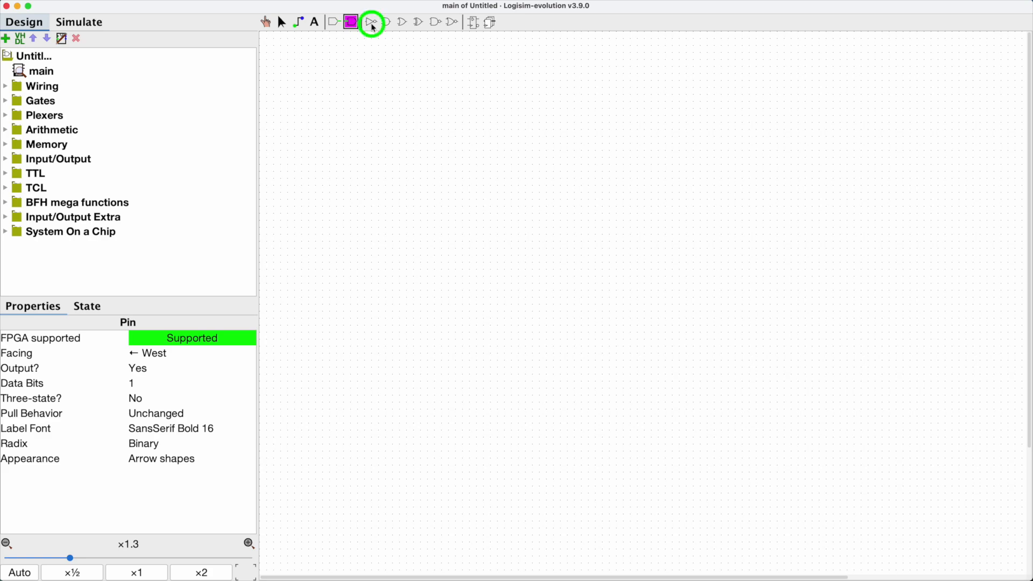
{"action": "left_click", "coordinate": [386, 26]}
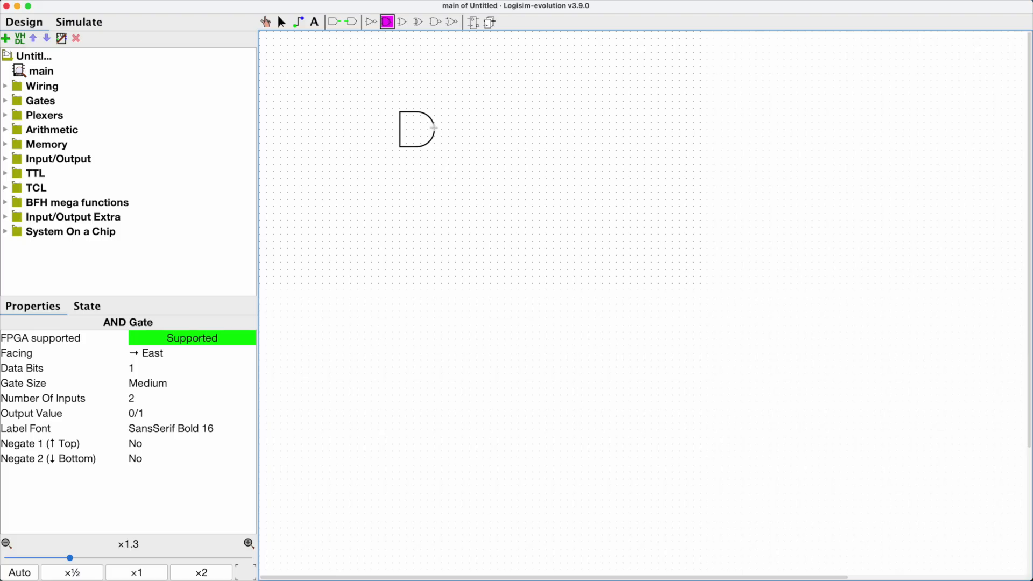
{"action": "left_click", "coordinate": [436, 128]}
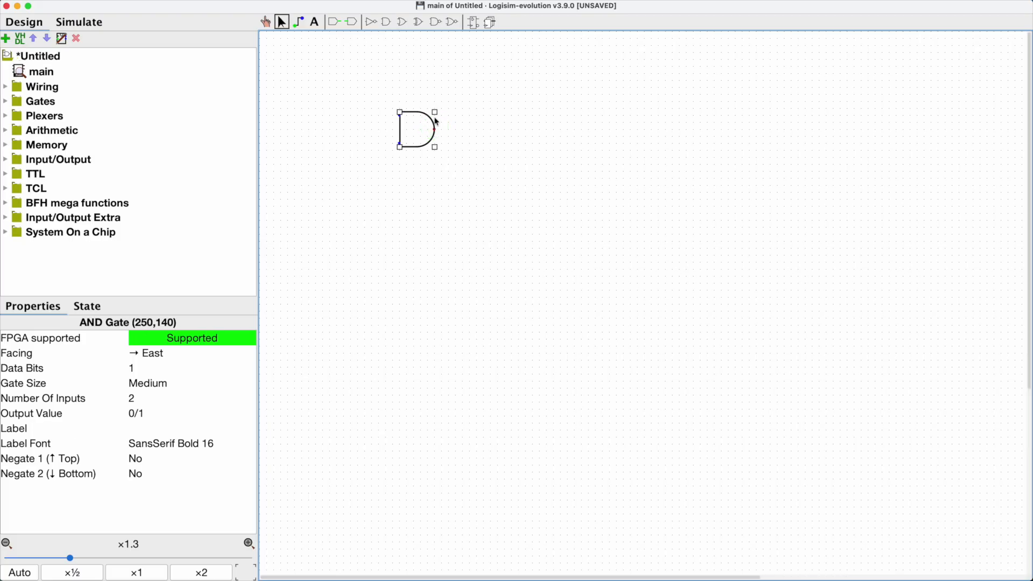
{"action": "key", "text": "Delete"}
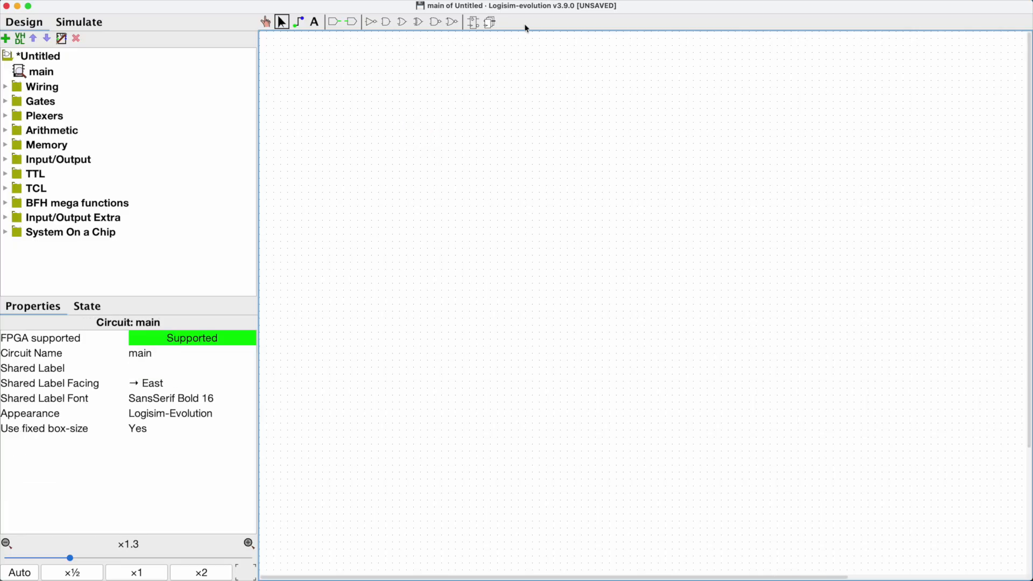
Step: Place an AND gate in the middle of the canvas
{"action": "left_click", "coordinate": [658, 8]}
{"action": "left_click", "coordinate": [245, 575]}
{"action": "left_click", "coordinate": [387, 22]}
{"action": "left_click", "coordinate": [574, 261]}
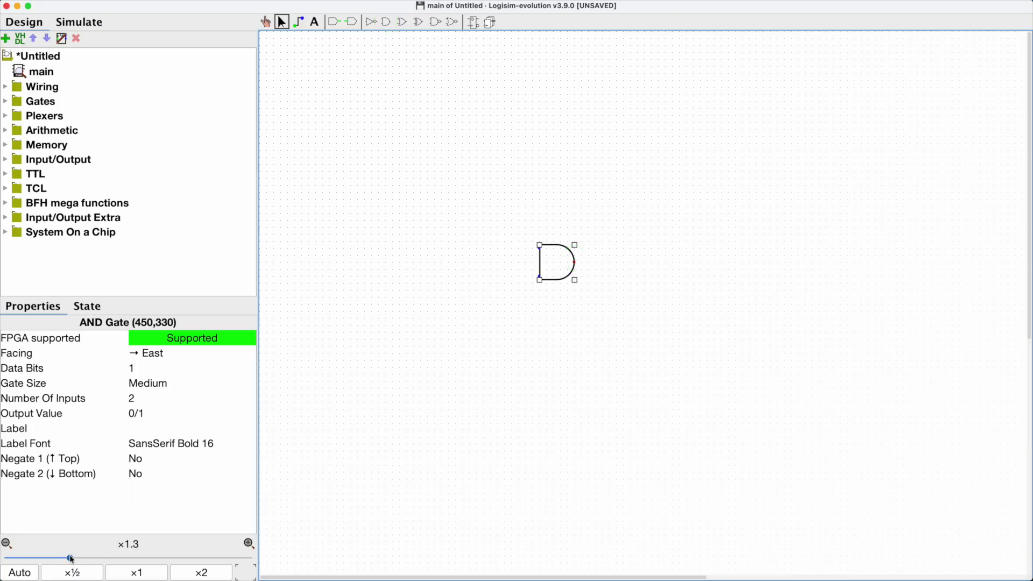
Step: Try different zoom levels, ending at ×2, and pan the canvas with the Poke tool
{"action": "mouse_move", "coordinate": [71, 560]}
{"action": "left_mouse_down"}
{"action": "mouse_move", "coordinate": [110, 558]}
{"action": "mouse_move", "coordinate": [75, 558]}
{"action": "mouse_move", "coordinate": [88, 557]}
{"action": "left_mouse_up"}
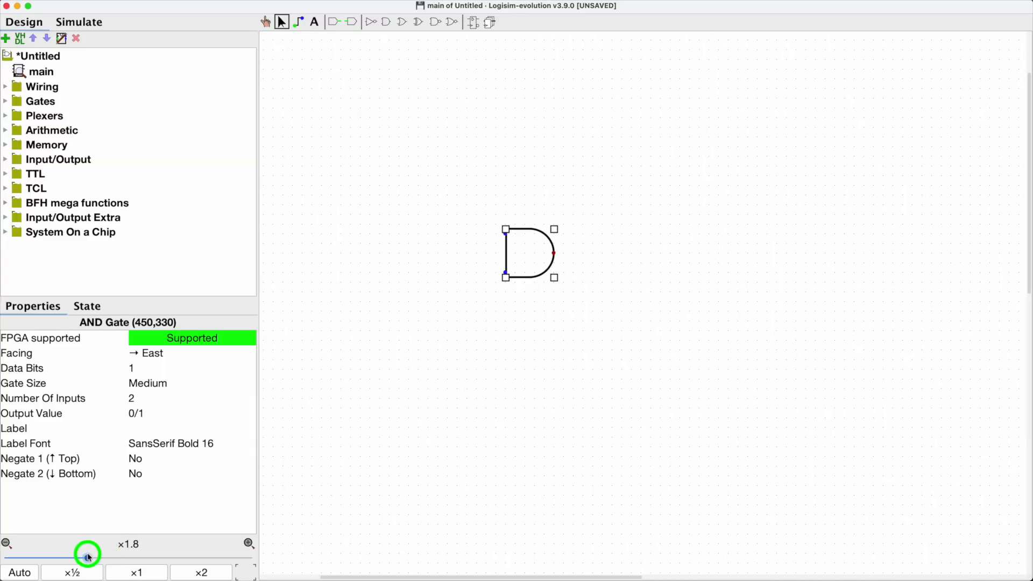
{"action": "left_click", "coordinate": [137, 574]}
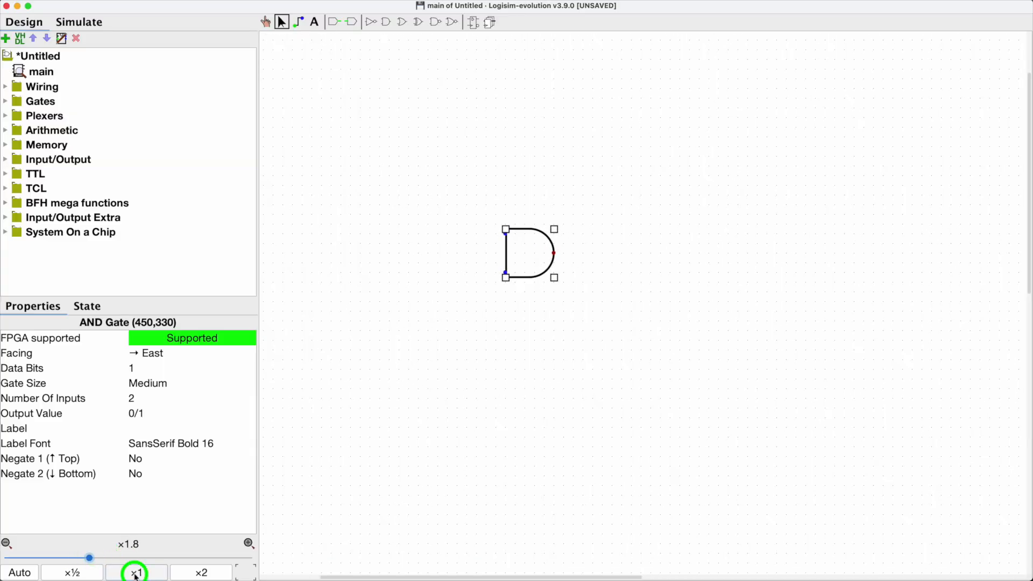
{"action": "left_click", "coordinate": [205, 571]}
{"action": "left_click", "coordinate": [87, 573]}
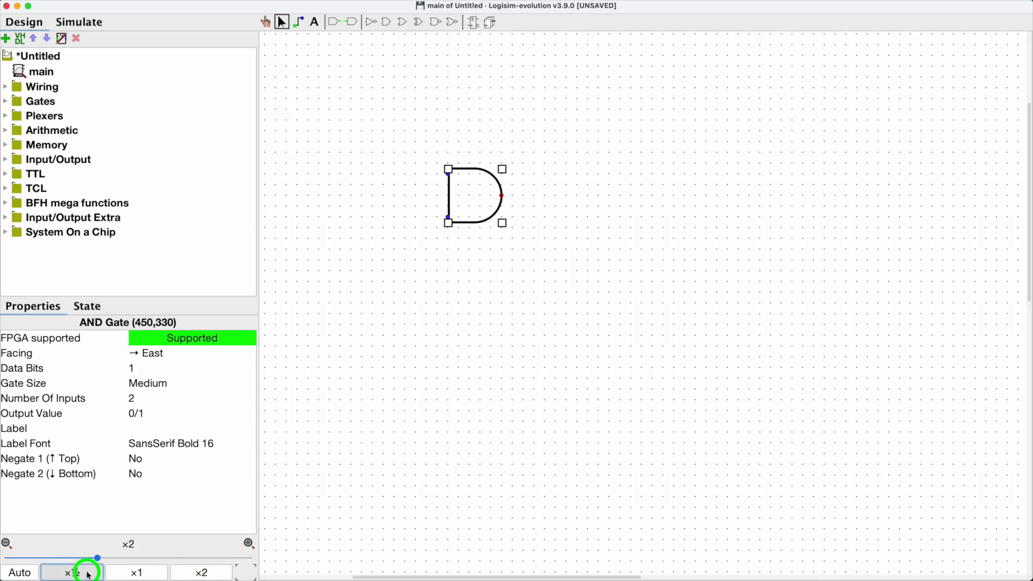
{"action": "left_click", "coordinate": [185, 572]}
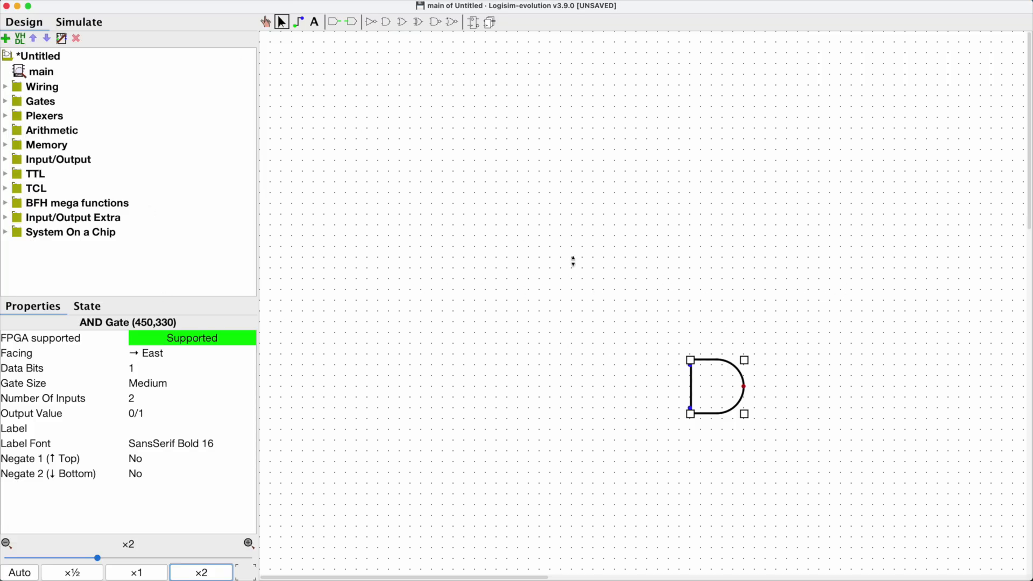
{"action": "left_click_drag", "start_coordinate": [573, 260], "coordinate": [542, 256]}
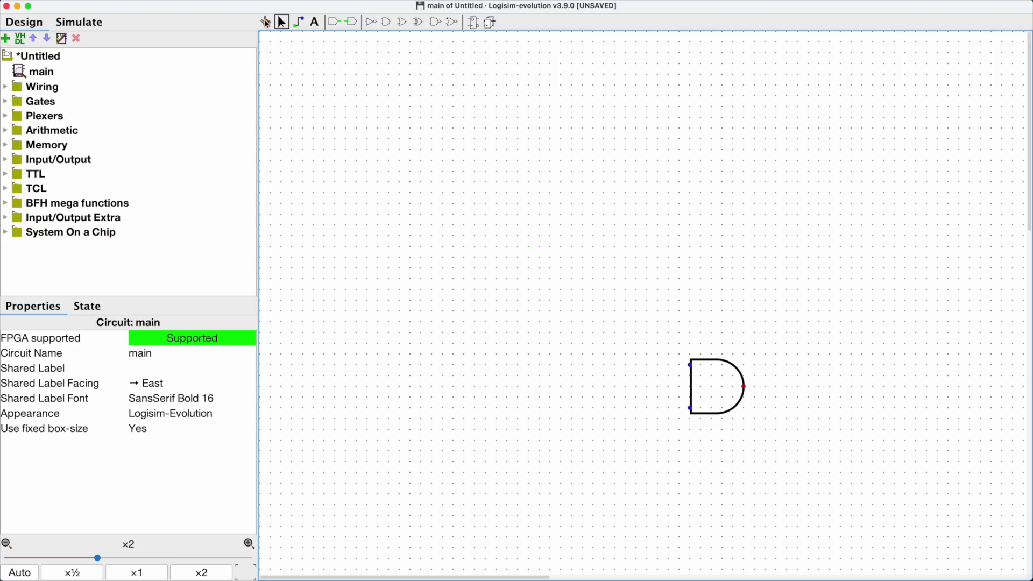
{"action": "left_click", "coordinate": [266, 21]}
{"action": "left_click_drag", "start_coordinate": [703, 248], "coordinate": [560, 127]}
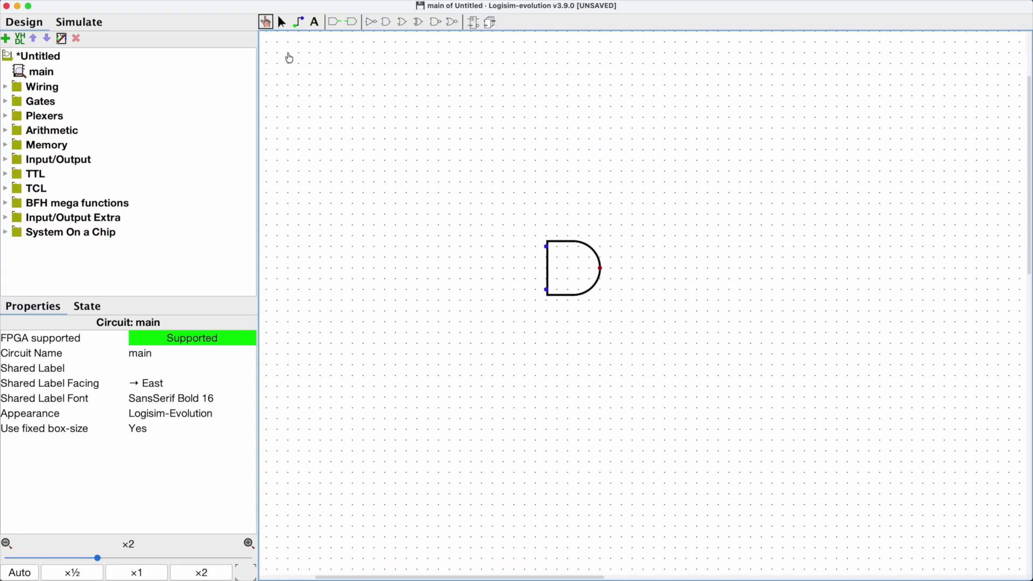
Step: Delete the AND gate from the canvas
{"action": "left_click", "coordinate": [281, 23]}
{"action": "left_click", "coordinate": [572, 244]}
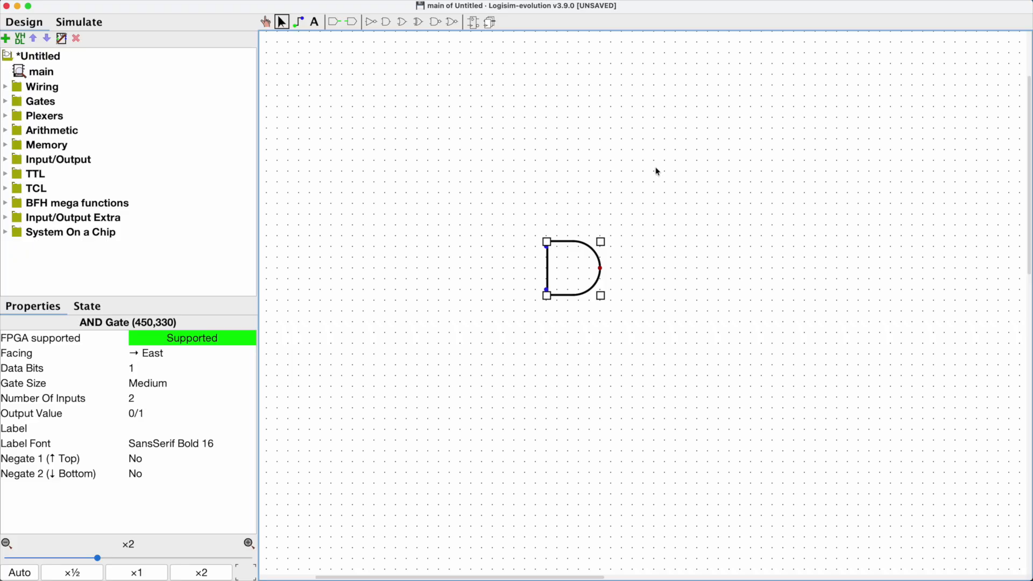
{"action": "key", "text": "Delete"}
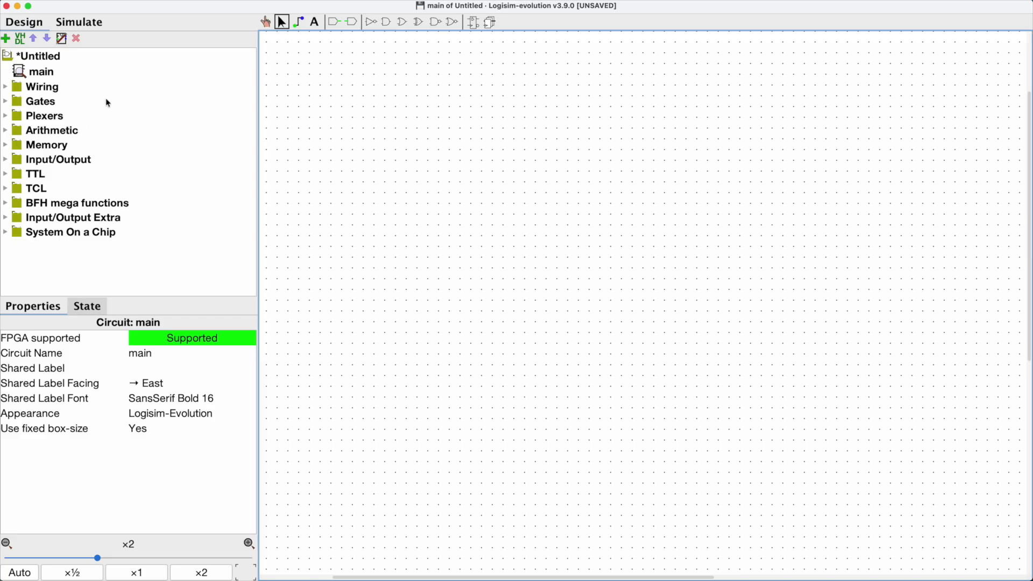
Step: Select the main circuit and expand then collapse the Wiring library
{"action": "left_click", "coordinate": [142, 107]}
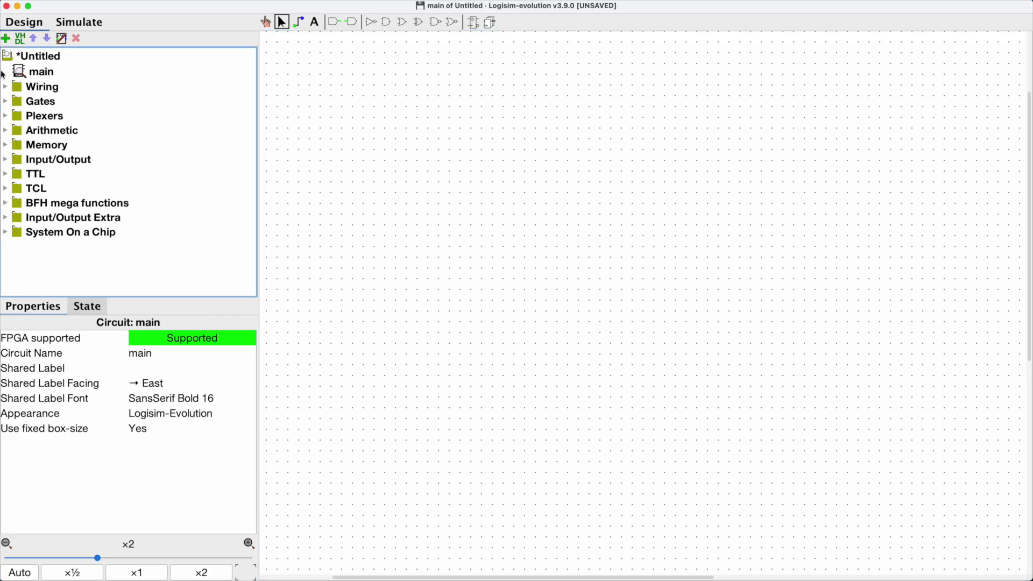
{"action": "left_click", "coordinate": [20, 77]}
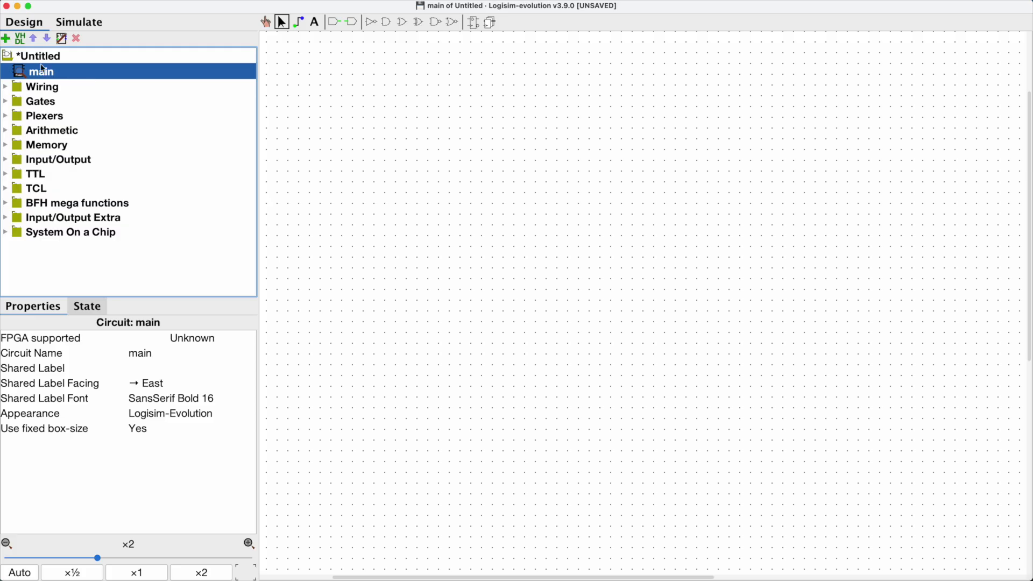
{"action": "left_click", "coordinate": [6, 86]}
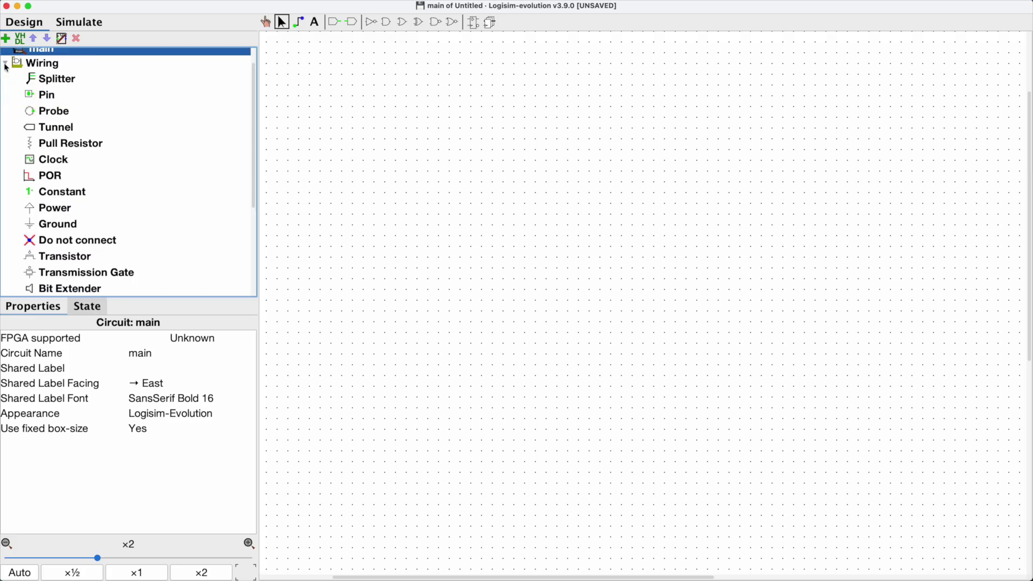
{"action": "left_click", "coordinate": [5, 65]}
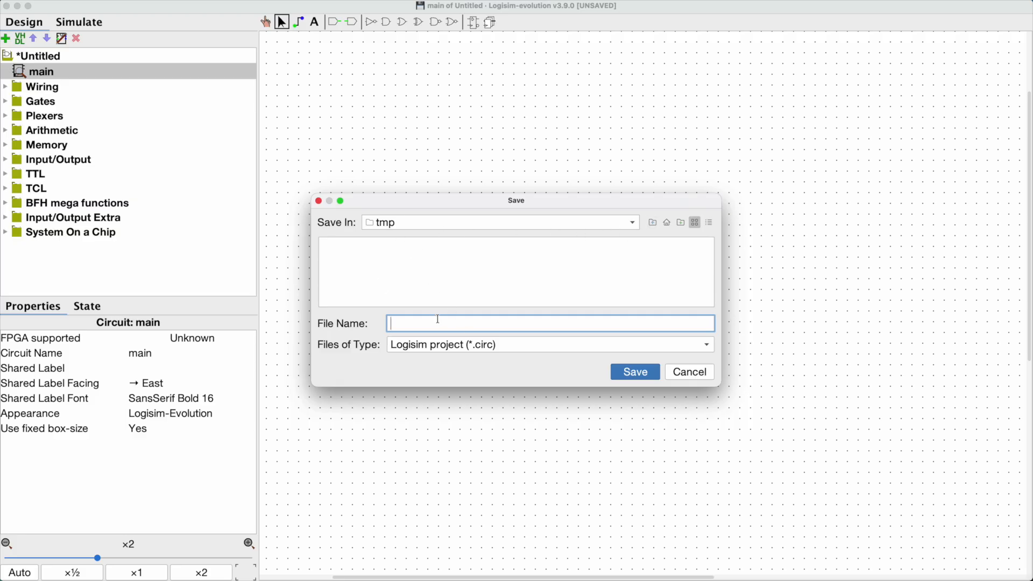
Step: Save the project as Test
{"action": "type", "text": "Test"}
{"action": "left_click", "coordinate": [638, 373]}
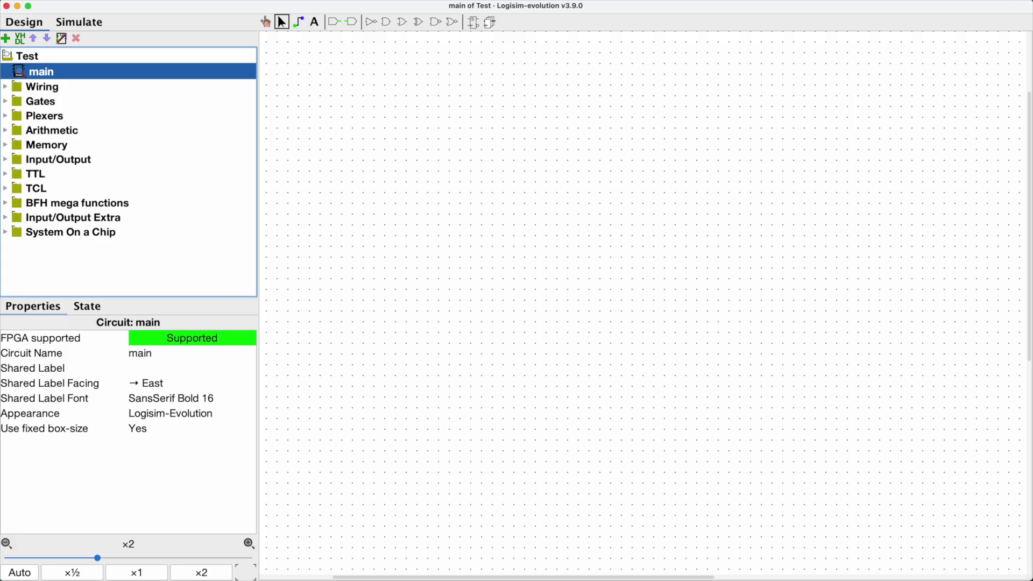
Step: Place an AND gate on the canvas and select it
{"action": "left_click", "coordinate": [387, 21]}
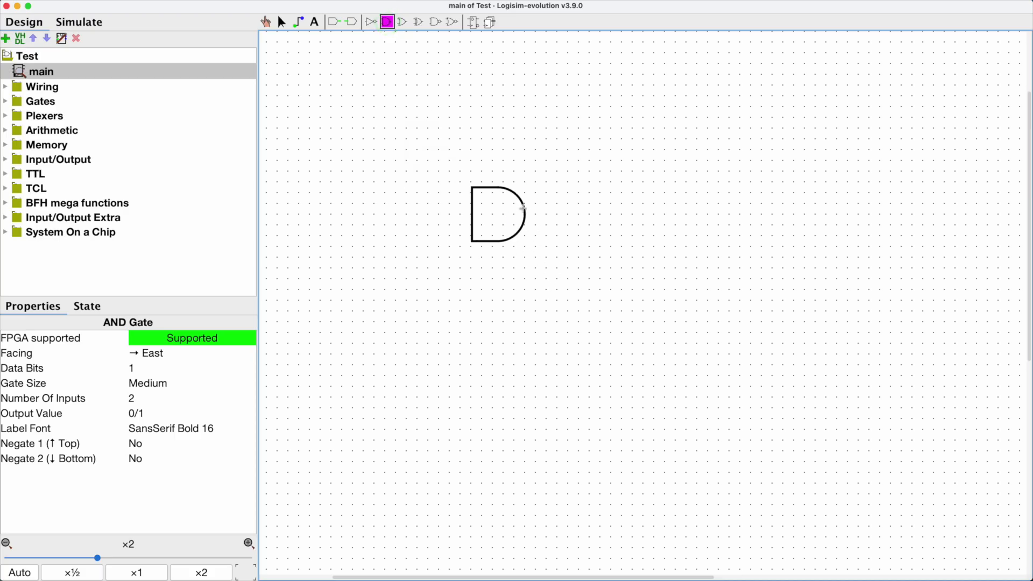
{"action": "left_click", "coordinate": [524, 208]}
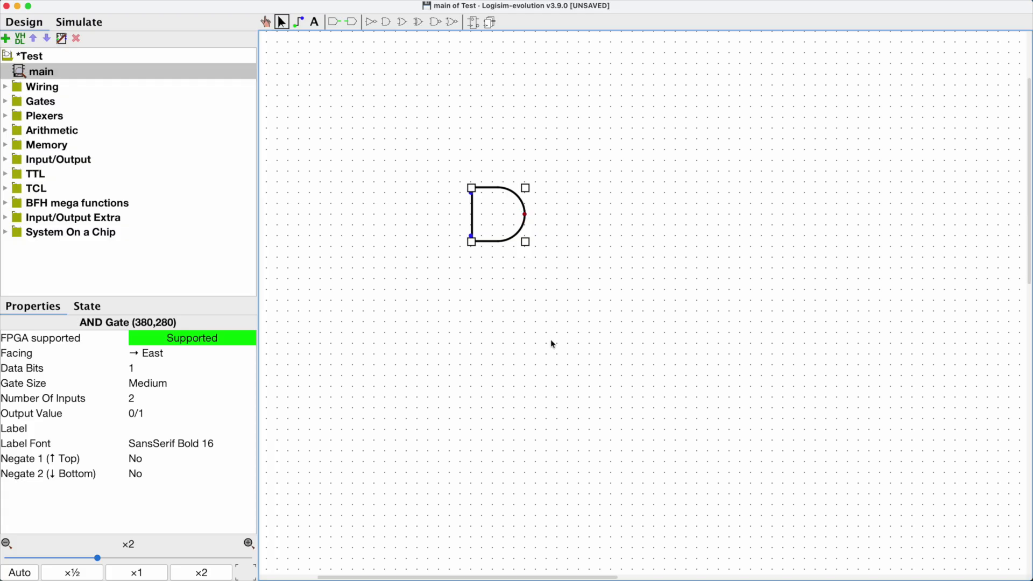
{"action": "left_click", "coordinate": [503, 192]}
{"action": "left_click", "coordinate": [528, 260]}
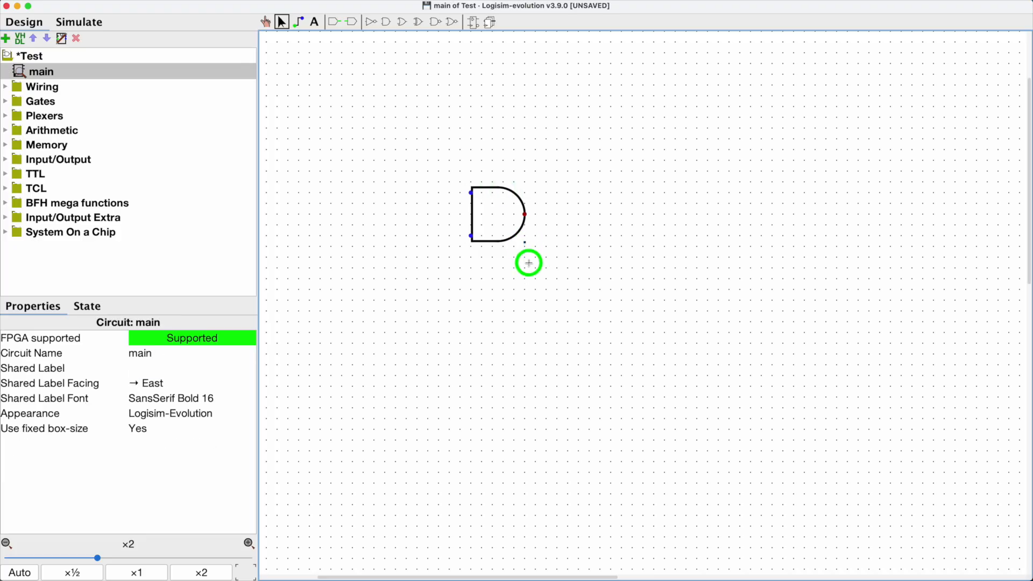
{"action": "left_click", "coordinate": [525, 222]}
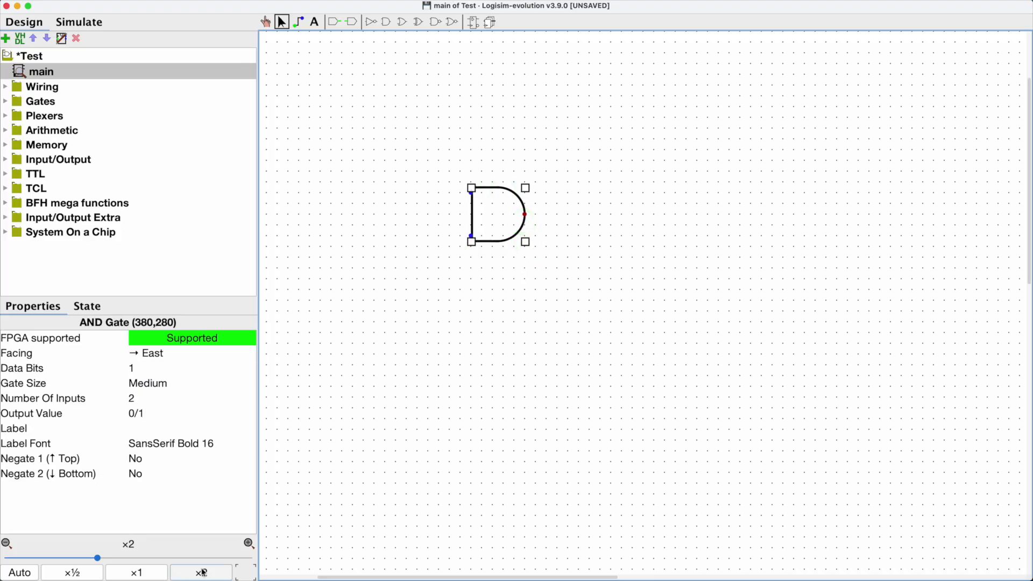
{"action": "left_click", "coordinate": [102, 560]}
{"action": "left_click_drag", "start_coordinate": [102, 561], "coordinate": [98, 561]}
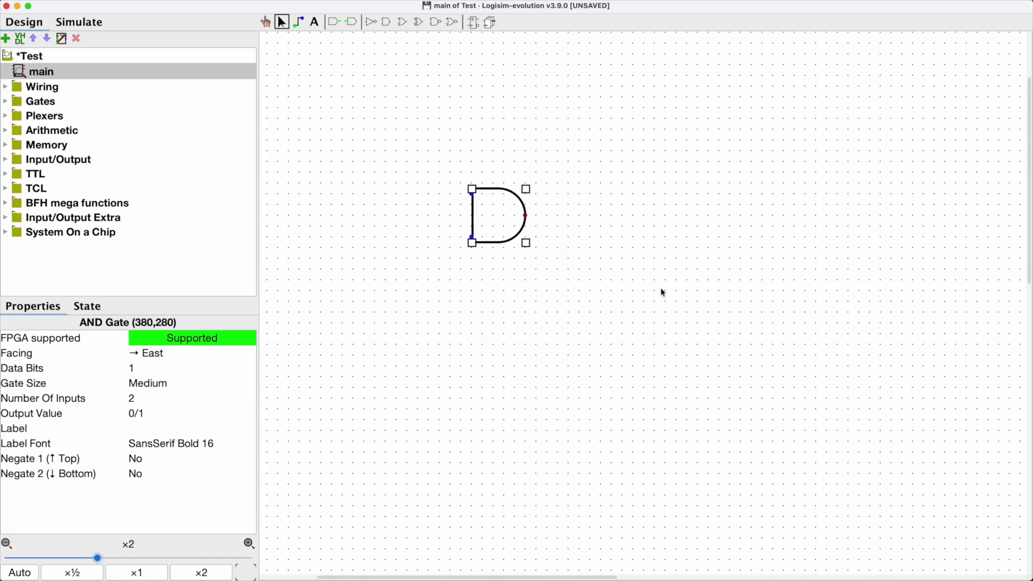
{"action": "left_click", "coordinate": [266, 21]}
{"action": "left_click_drag", "start_coordinate": [403, 111], "coordinate": [418, 165]}
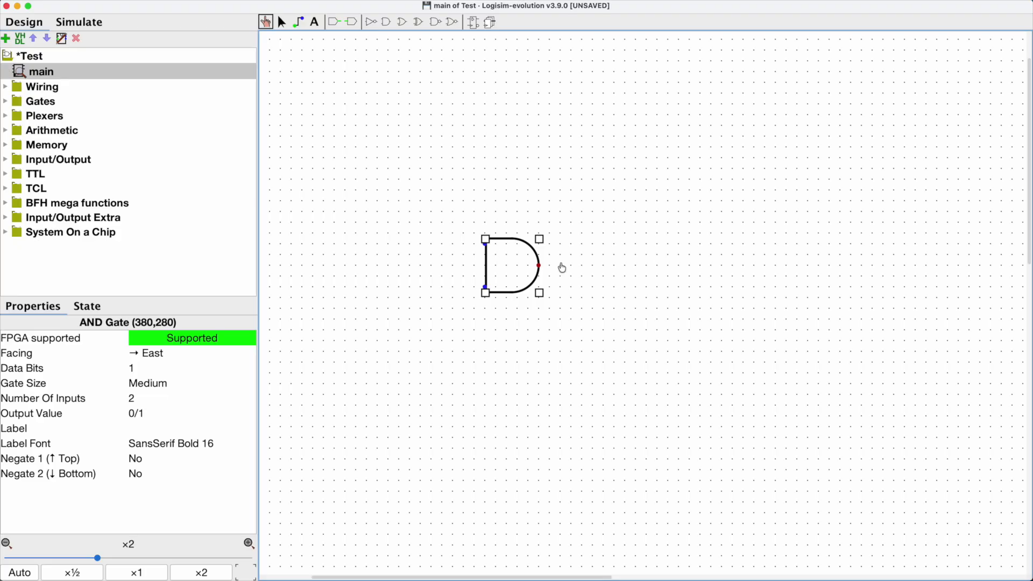
Step: Place an LED just to the right of the AND gate's output
{"action": "left_click", "coordinate": [281, 22]}
{"action": "left_click", "coordinate": [431, 165]}
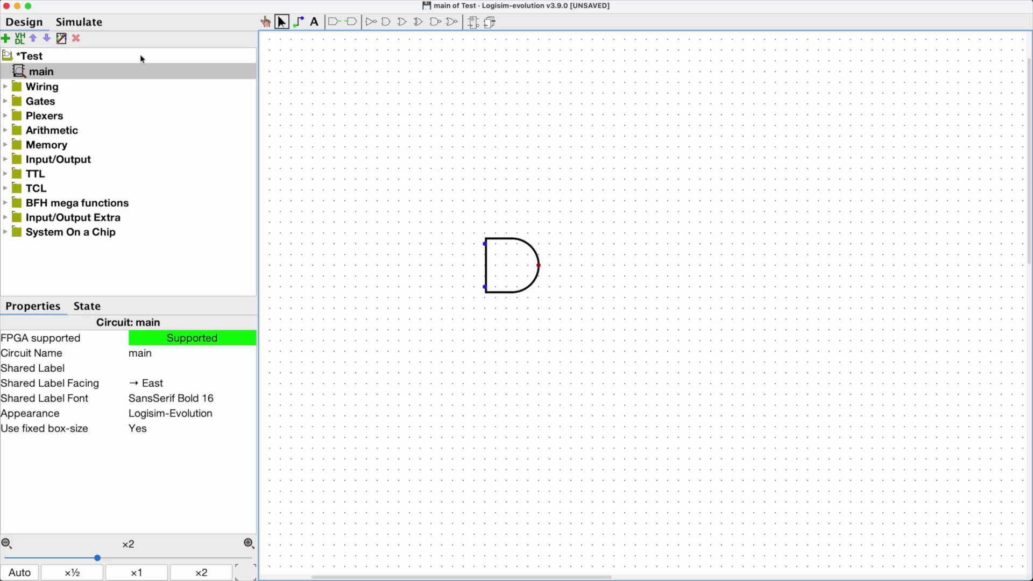
{"action": "left_click", "coordinate": [7, 161]}
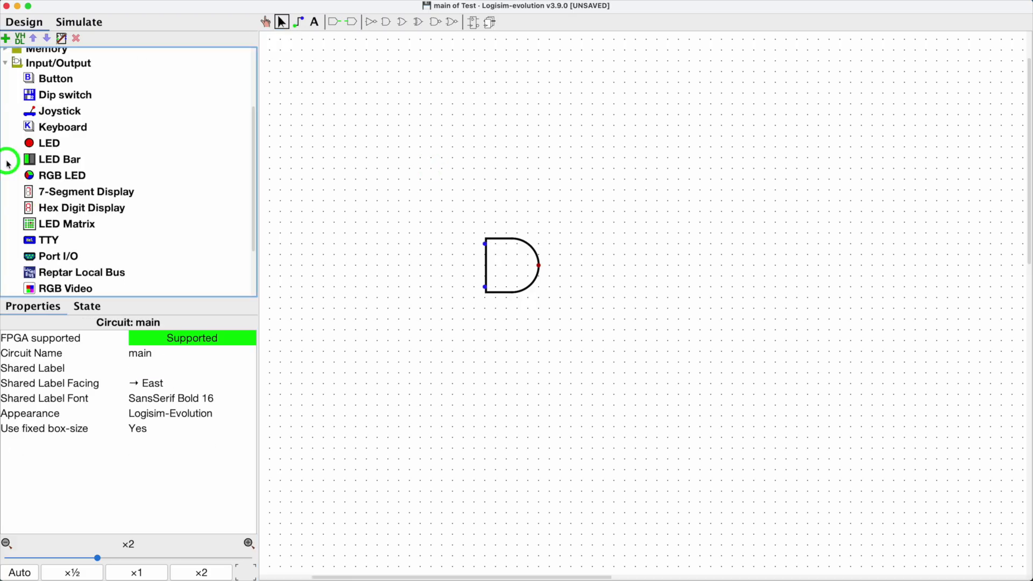
{"action": "left_click", "coordinate": [32, 145]}
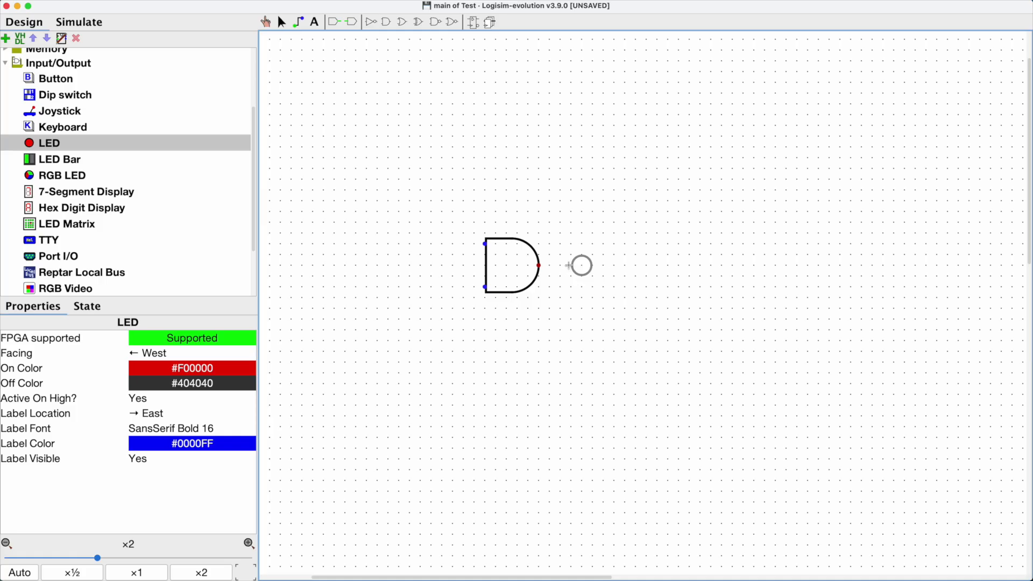
{"action": "left_click", "coordinate": [569, 265]}
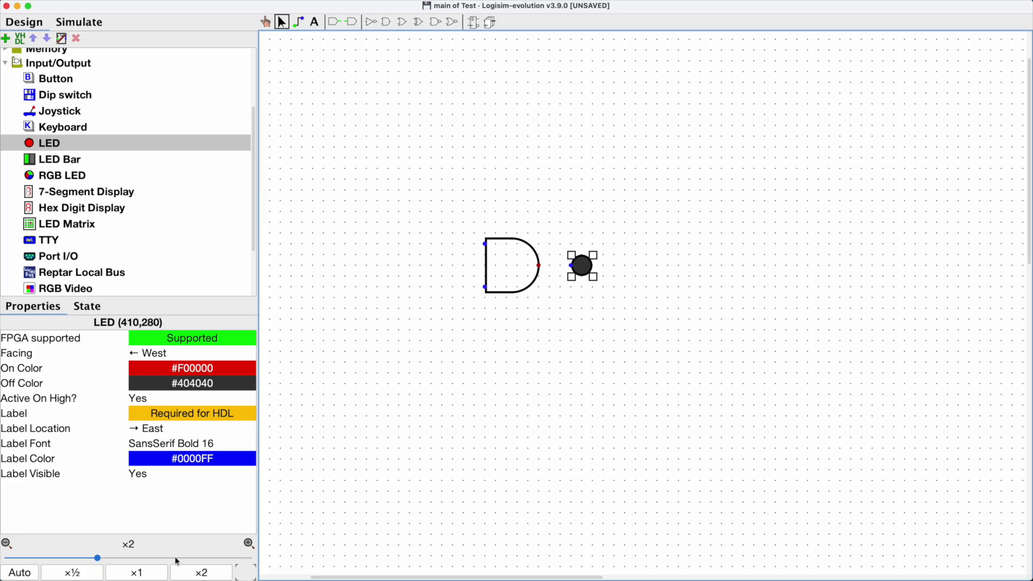
Step: Wire the AND gate's output to the LED
{"action": "left_click_drag", "start_coordinate": [99, 558], "coordinate": [117, 559]}
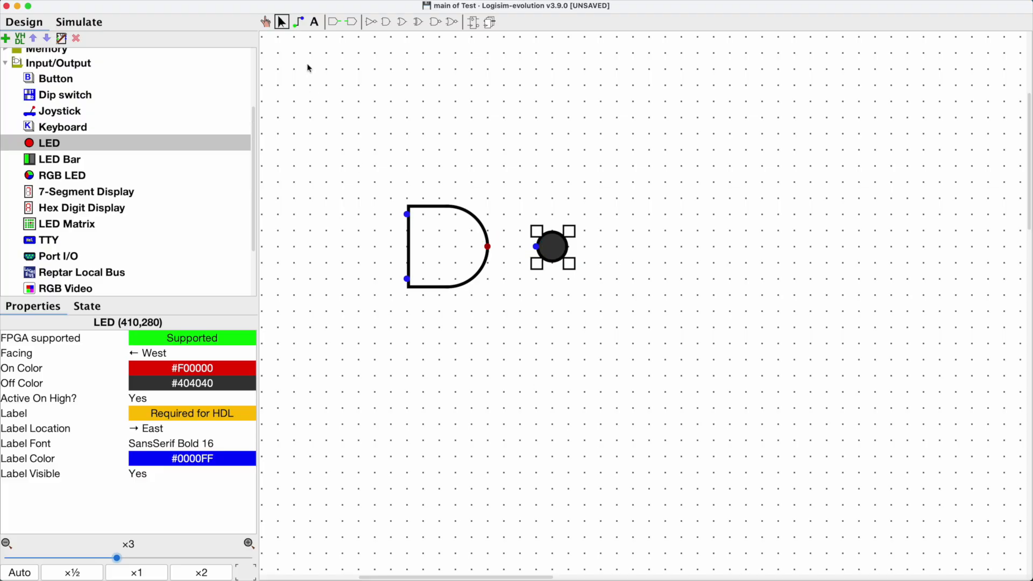
{"action": "left_click", "coordinate": [299, 22]}
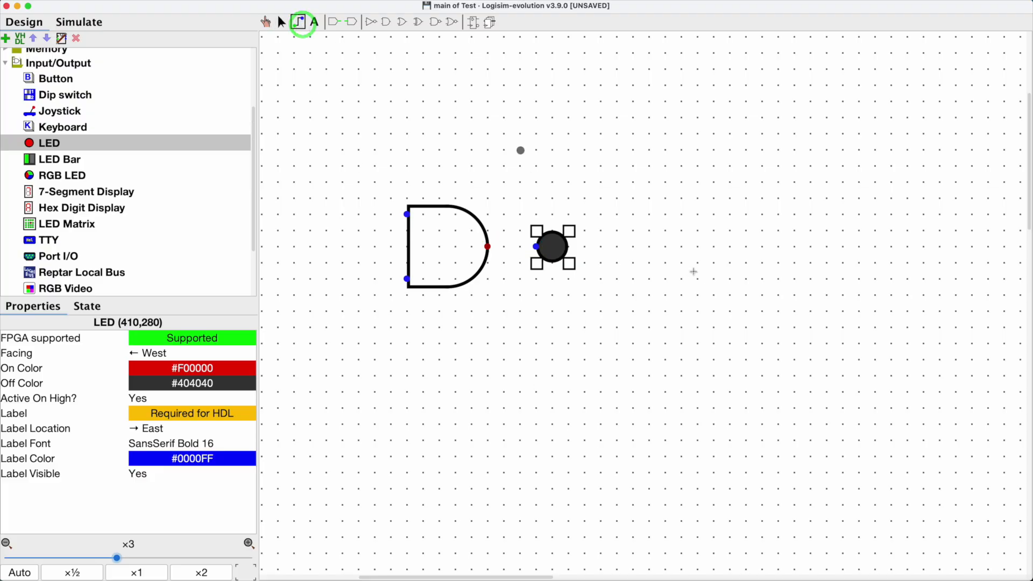
{"action": "mouse_move", "coordinate": [488, 247]}
{"action": "left_mouse_down"}
{"action": "mouse_move", "coordinate": [551, 245]}
{"action": "mouse_move", "coordinate": [536, 246]}
{"action": "left_mouse_up"}
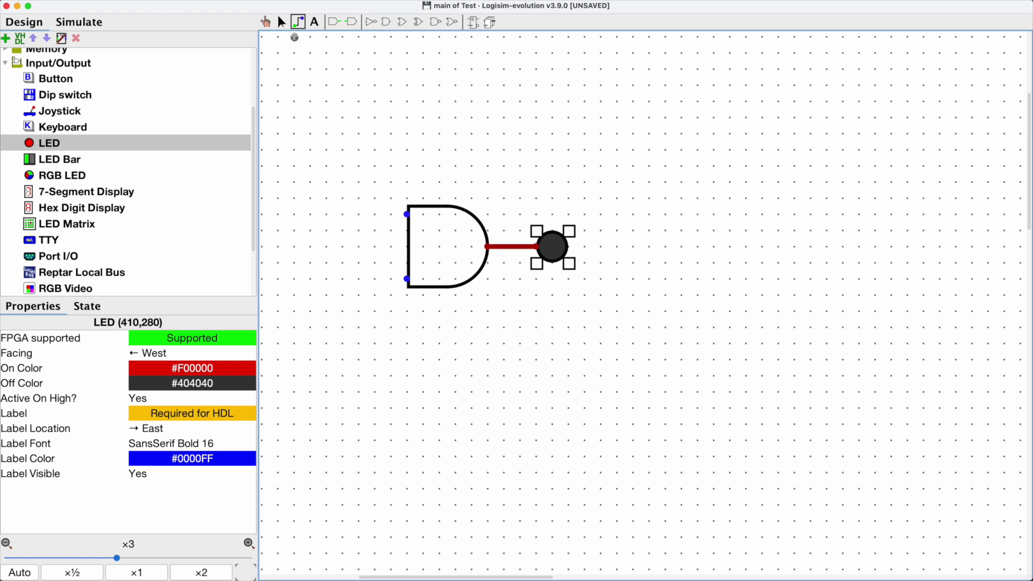
Step: Place input pins on the AND gate's upper and lower inputs
{"action": "left_click", "coordinate": [265, 22]}
{"action": "left_click_drag", "start_coordinate": [481, 116], "coordinate": [562, 149]}
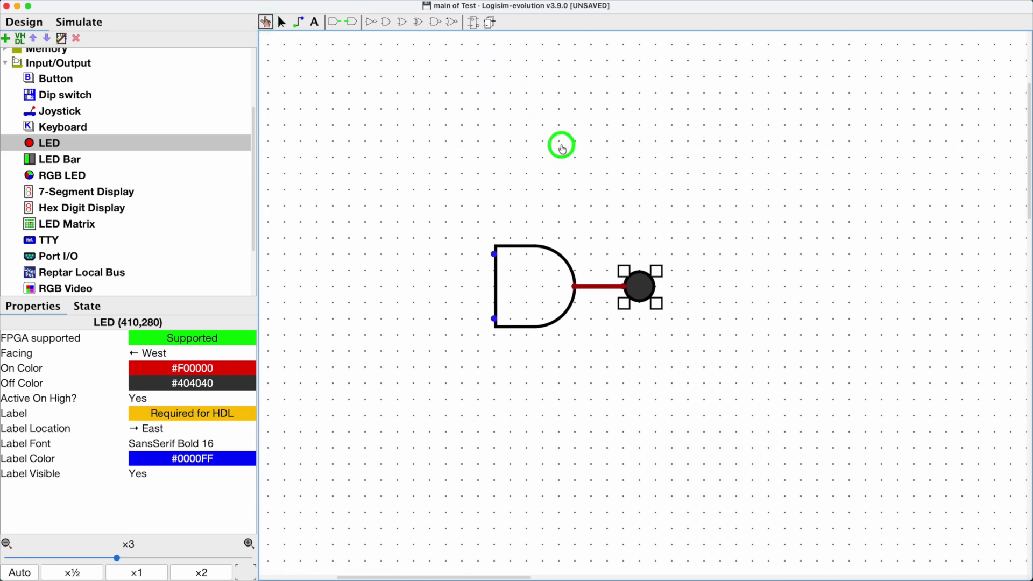
{"action": "left_click", "coordinate": [334, 23]}
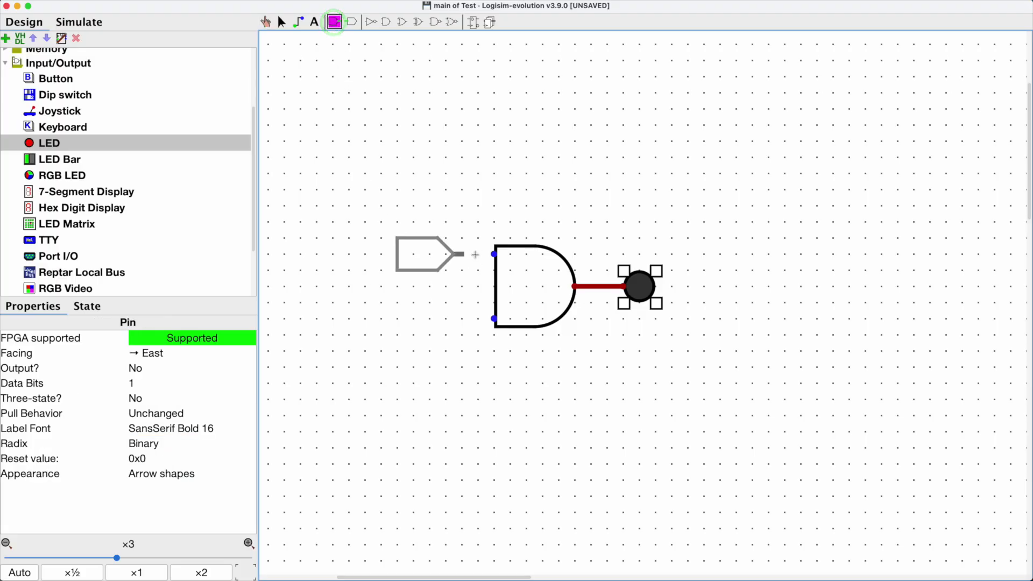
{"action": "left_click", "coordinate": [492, 254]}
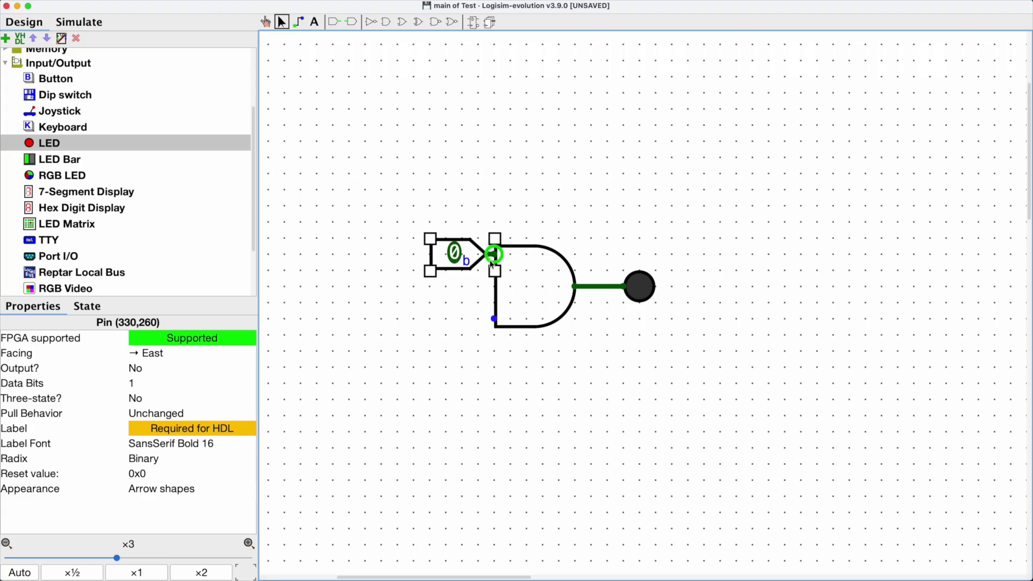
{"action": "left_click", "coordinate": [334, 22]}
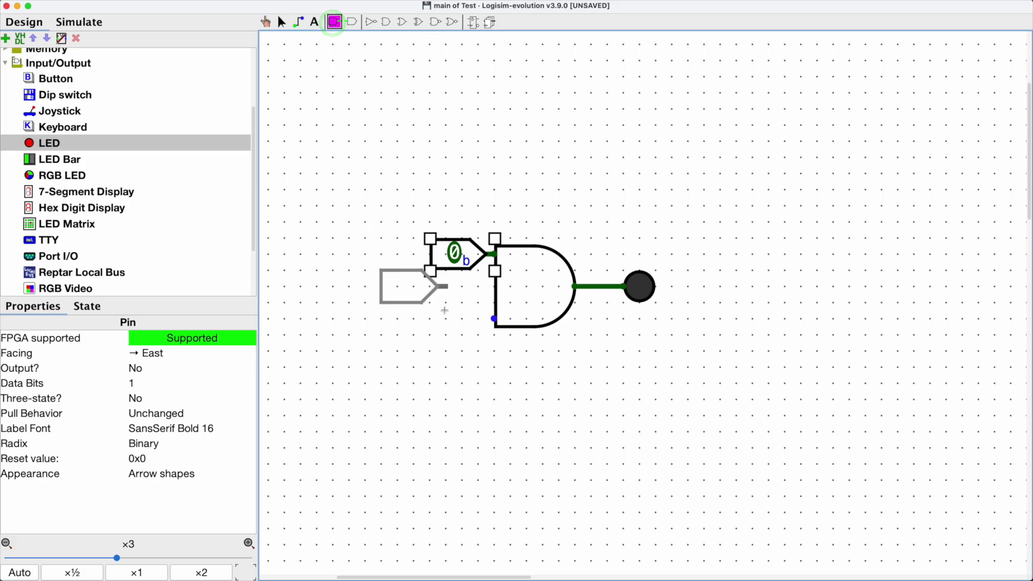
{"action": "left_click", "coordinate": [488, 319]}
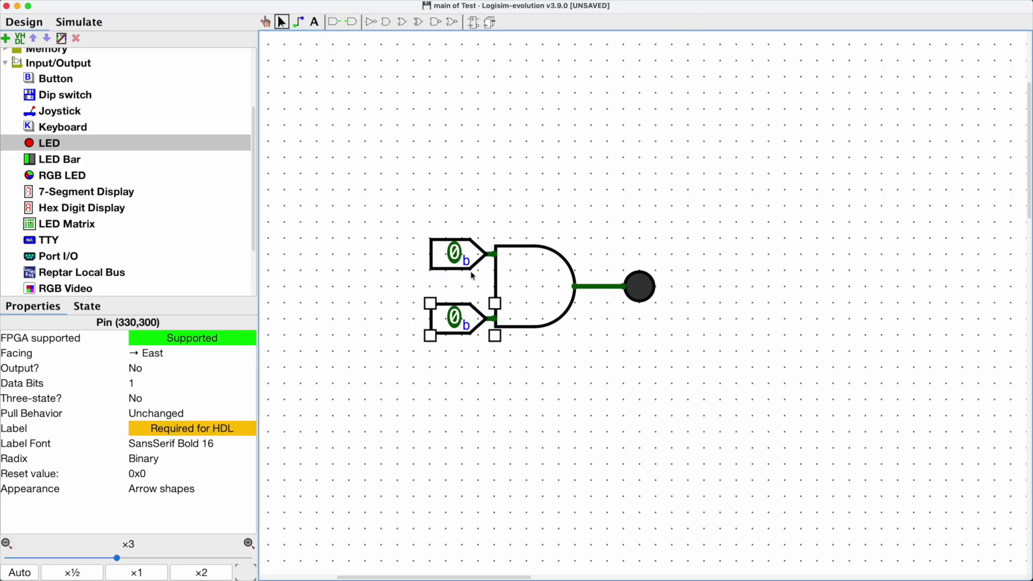
Step: Label the upper input pin A and the lower input pin B
{"action": "left_click", "coordinate": [467, 248]}
{"action": "double_click", "coordinate": [468, 250]}
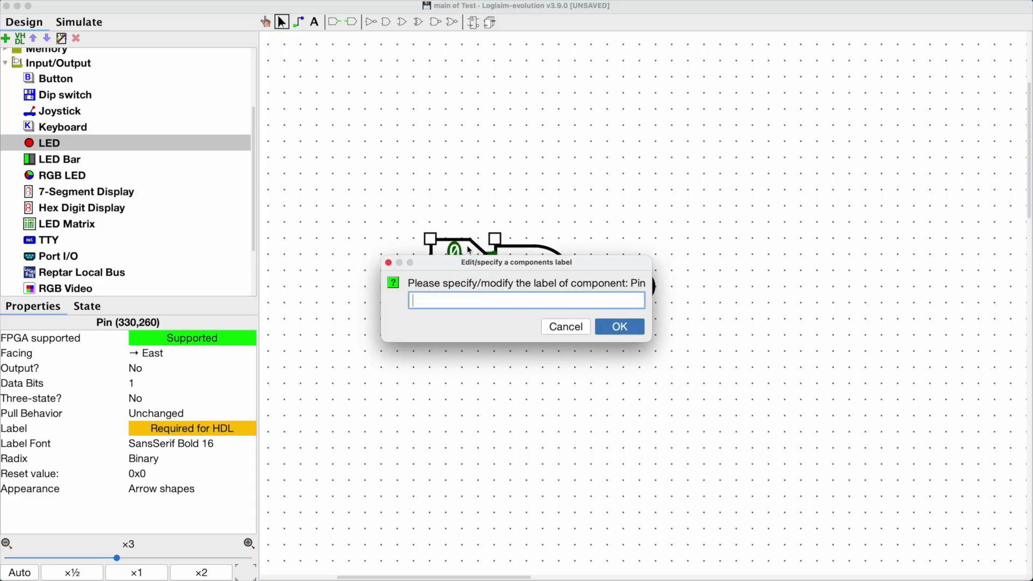
{"action": "type", "text": "A"}
{"action": "left_click", "coordinate": [624, 325]}
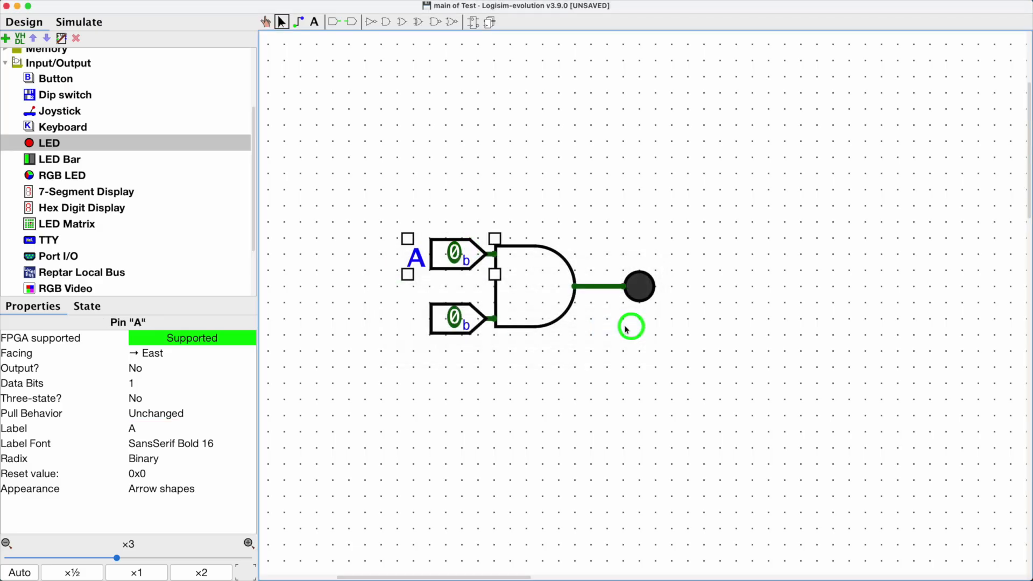
{"action": "left_click", "coordinate": [453, 323]}
{"action": "double_click", "coordinate": [453, 324]}
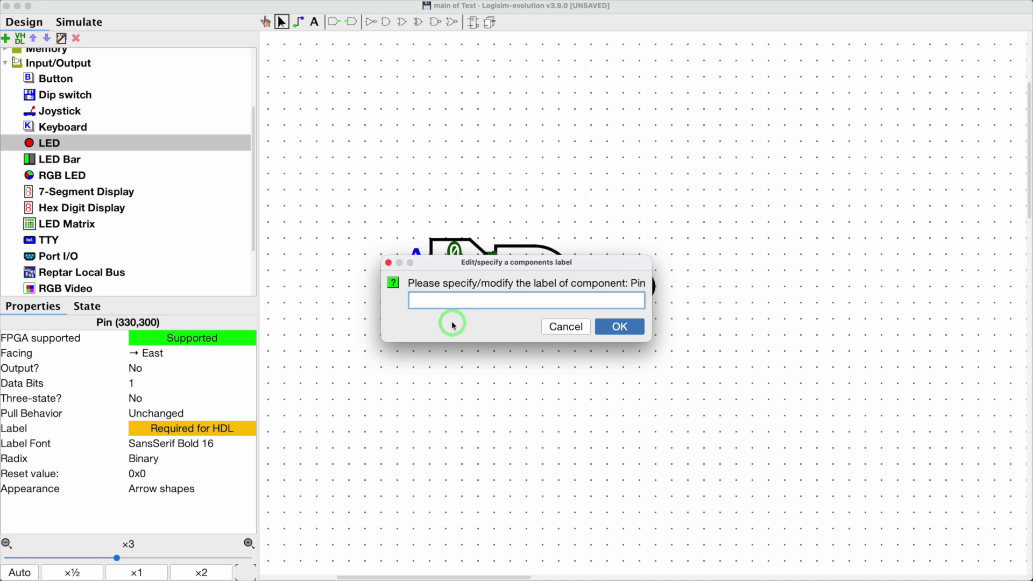
{"action": "type", "text": "B"}
{"action": "left_click", "coordinate": [602, 325]}
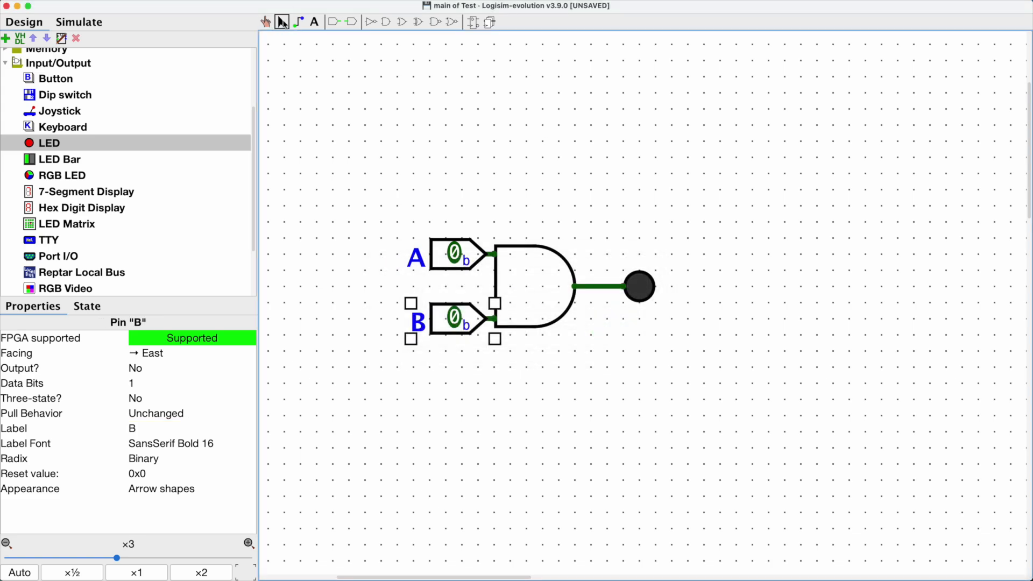
Step: Select pin A and examine its properties, including the Output? setting
{"action": "left_click", "coordinate": [282, 24]}
{"action": "left_click", "coordinate": [466, 246]}
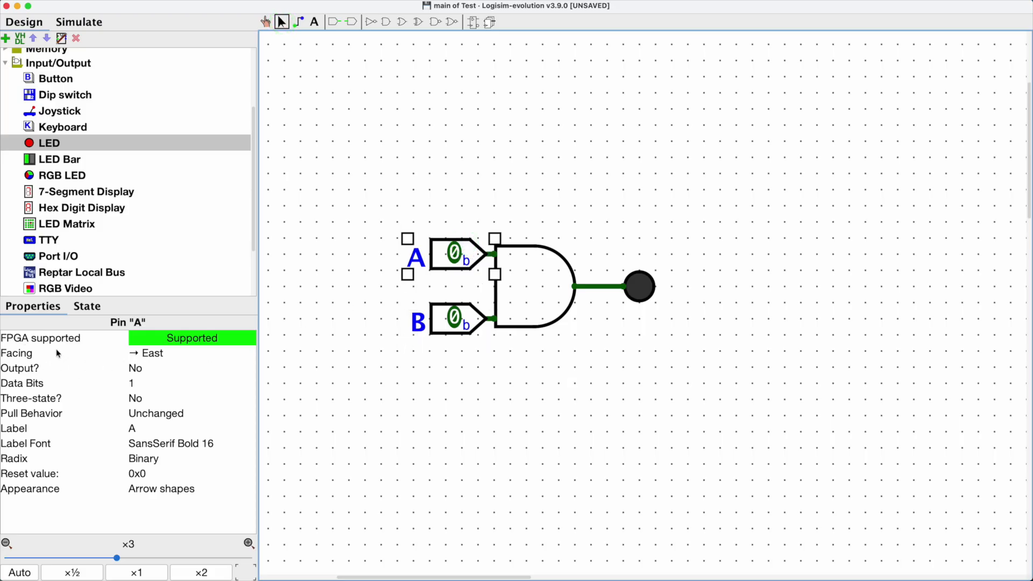
{"action": "left_click", "coordinate": [35, 306]}
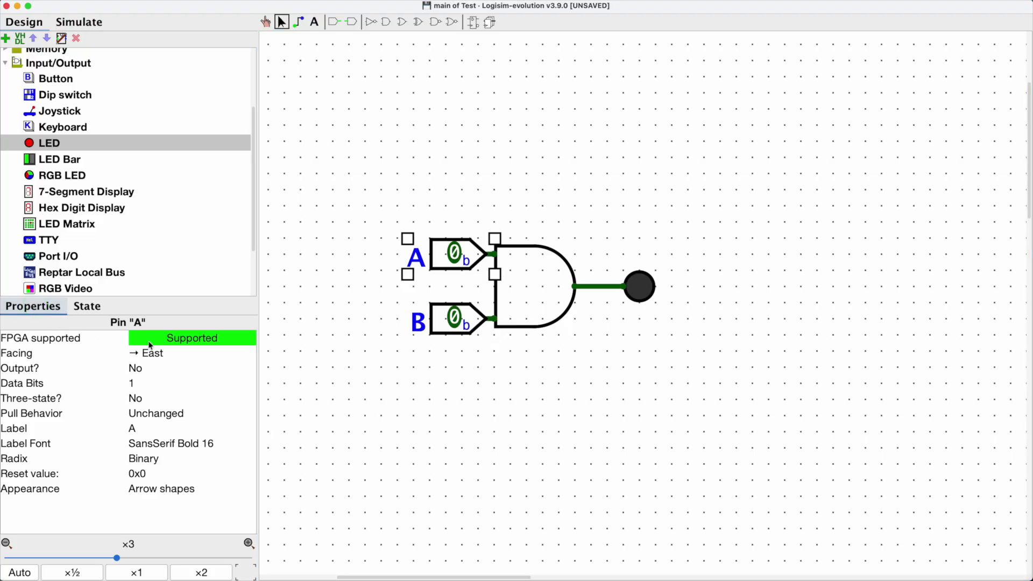
{"action": "left_click", "coordinate": [152, 370]}
{"action": "left_click", "coordinate": [153, 371]}
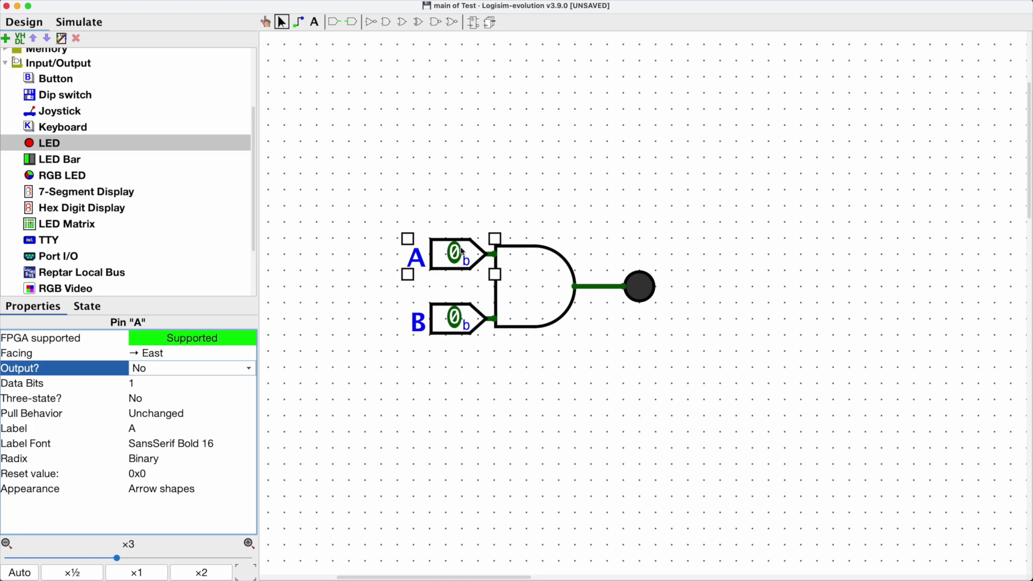
Step: Change pin A's Data Bits to 2 and then back to 1
{"action": "left_click", "coordinate": [138, 384]}
{"action": "key", "text": "BackSpace"}
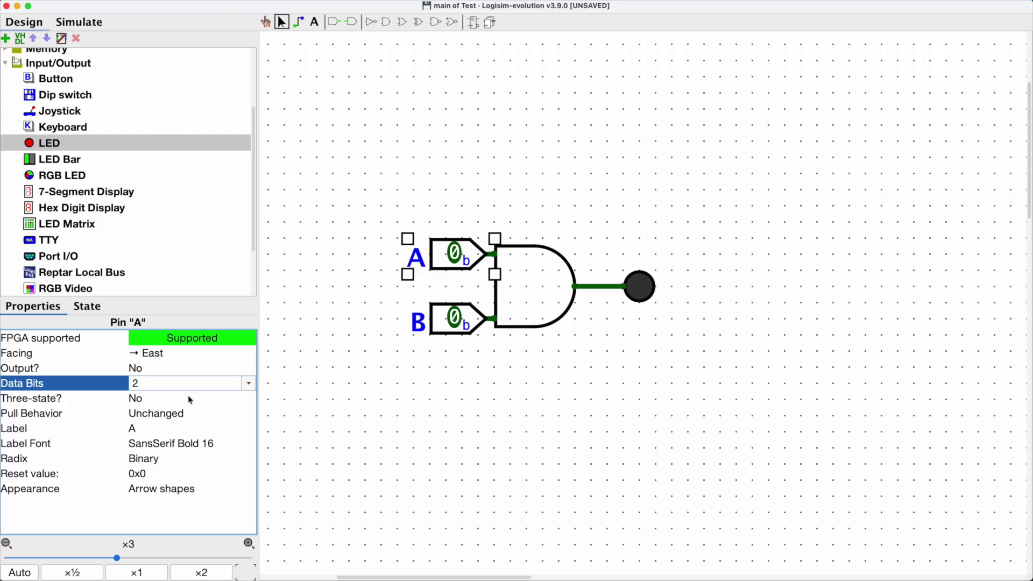
{"action": "key", "text": "Return"}
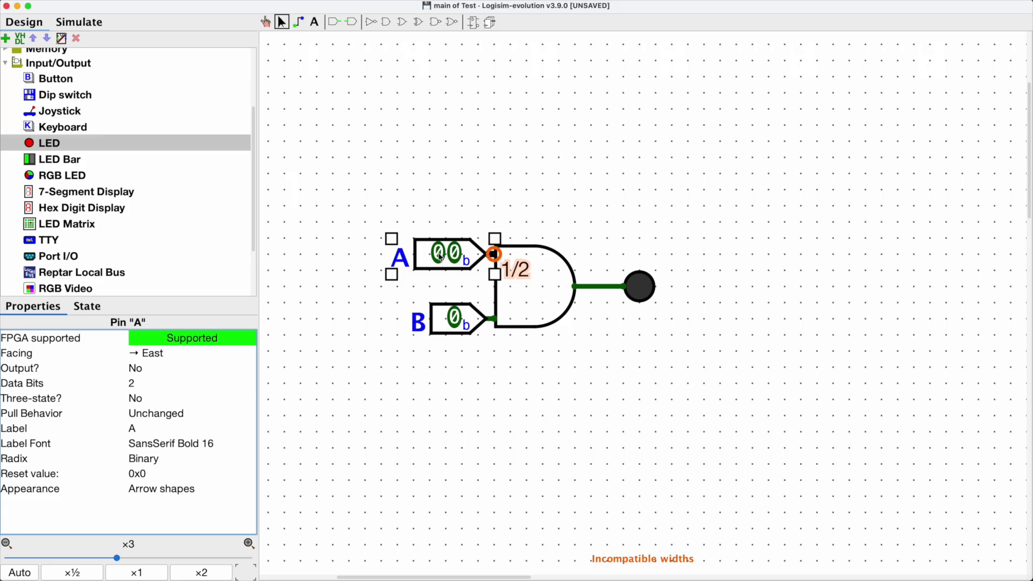
{"action": "left_click", "coordinate": [135, 384]}
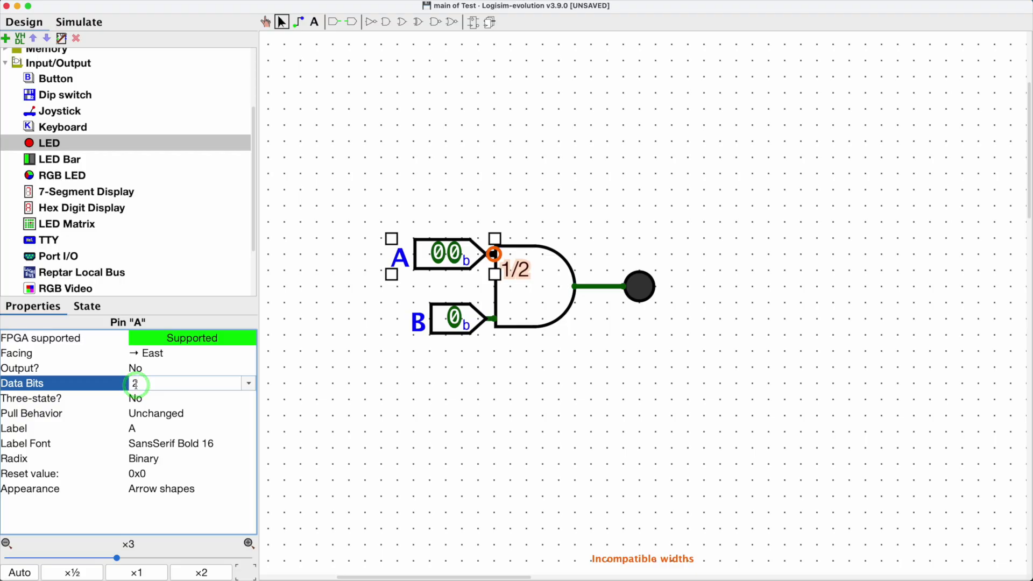
{"action": "key", "text": "BackSpace"}
{"action": "type", "text": "1"}
{"action": "key", "text": "Return"}
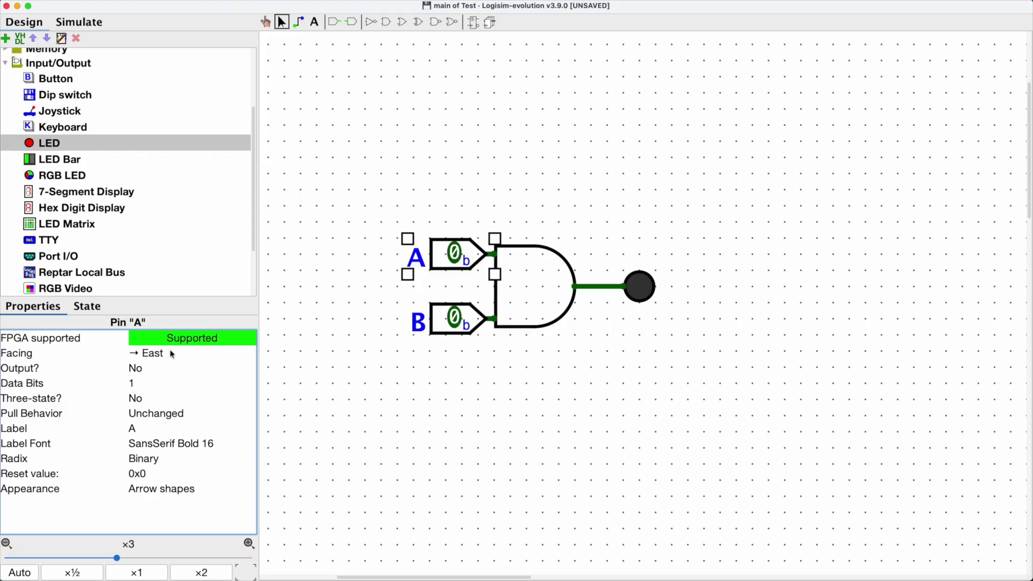
Step: Open pin A's Three-state options, then switch its Appearance to Classic Logisim and back to Arrow shapes
{"action": "left_click", "coordinate": [142, 398]}
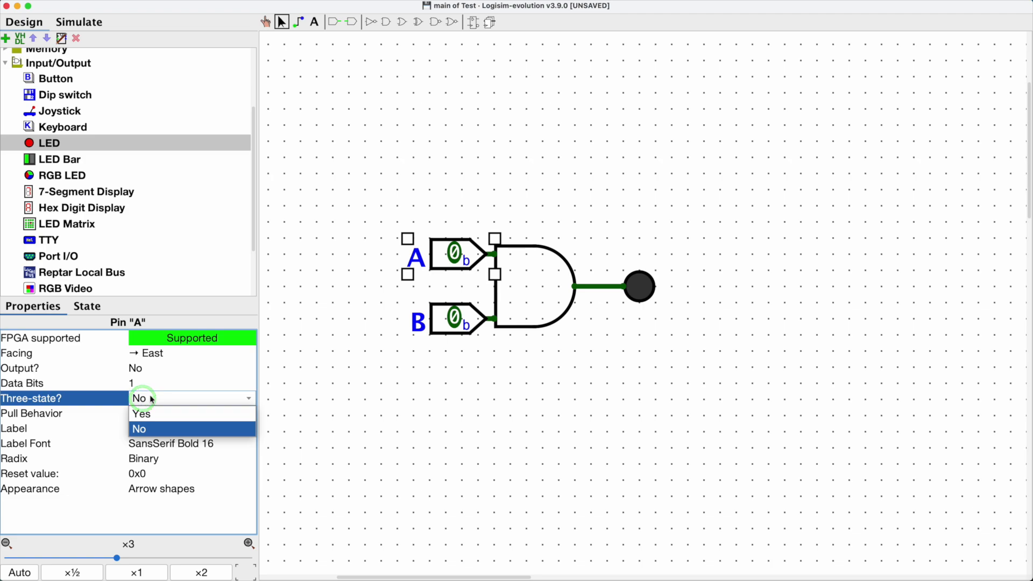
{"action": "left_click", "coordinate": [150, 398]}
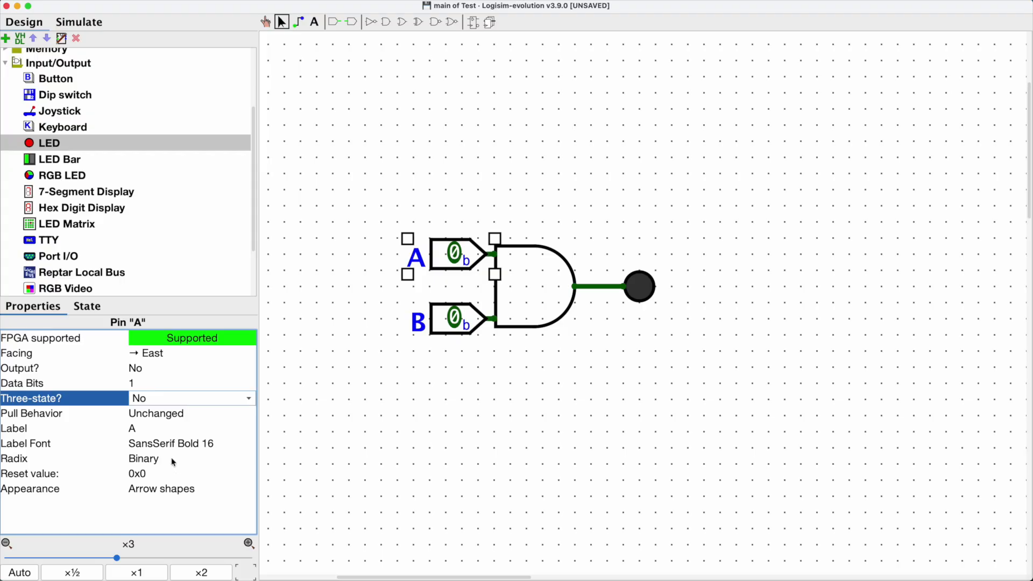
{"action": "left_click", "coordinate": [175, 494]}
{"action": "left_click", "coordinate": [179, 505]}
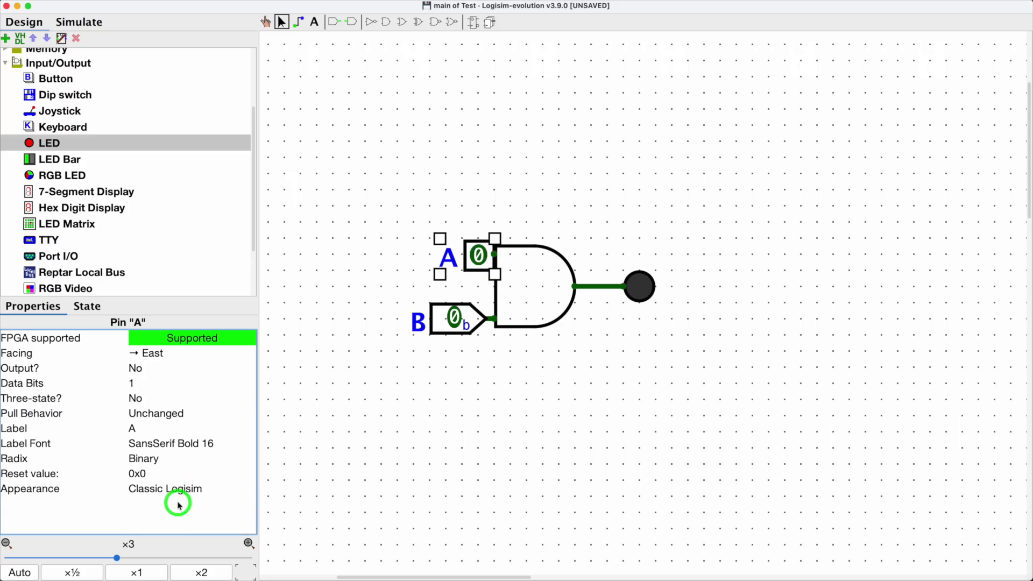
{"action": "left_click", "coordinate": [180, 489]}
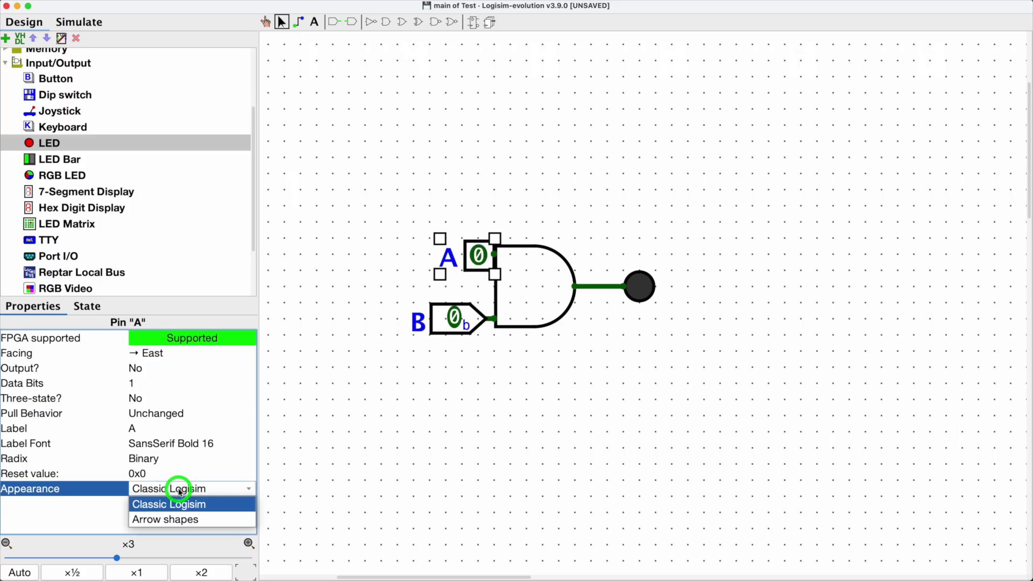
{"action": "left_click", "coordinate": [172, 519]}
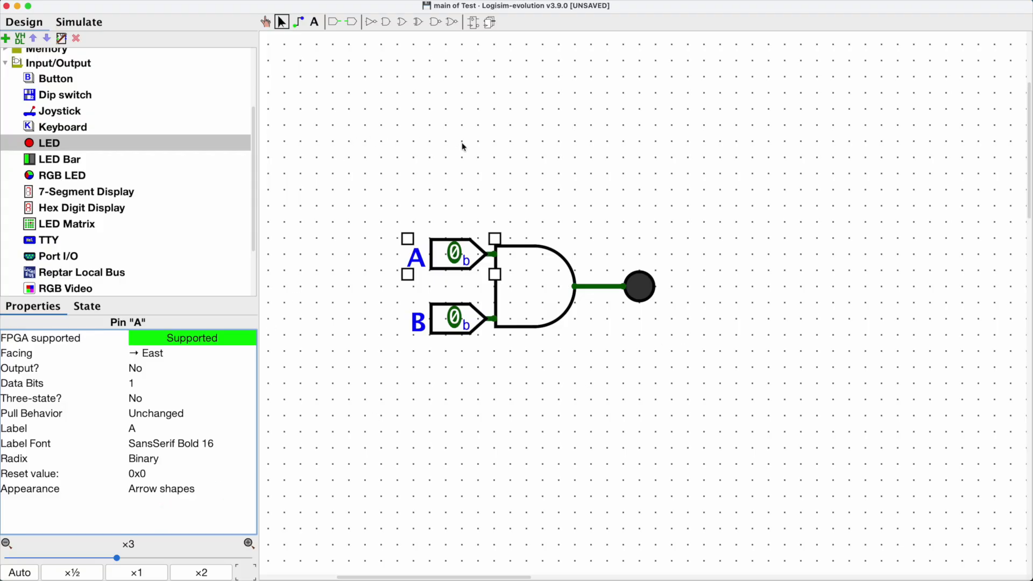
Step: Pause and restart the simulator from the Simulate view
{"action": "left_click", "coordinate": [266, 21]}
{"action": "left_click", "coordinate": [79, 22]}
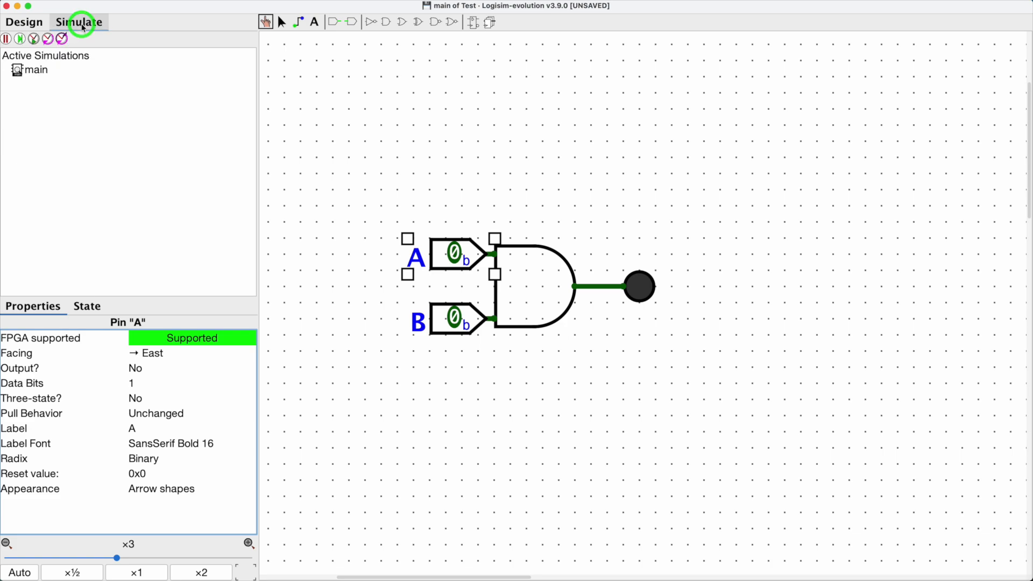
{"action": "left_click", "coordinate": [7, 42]}
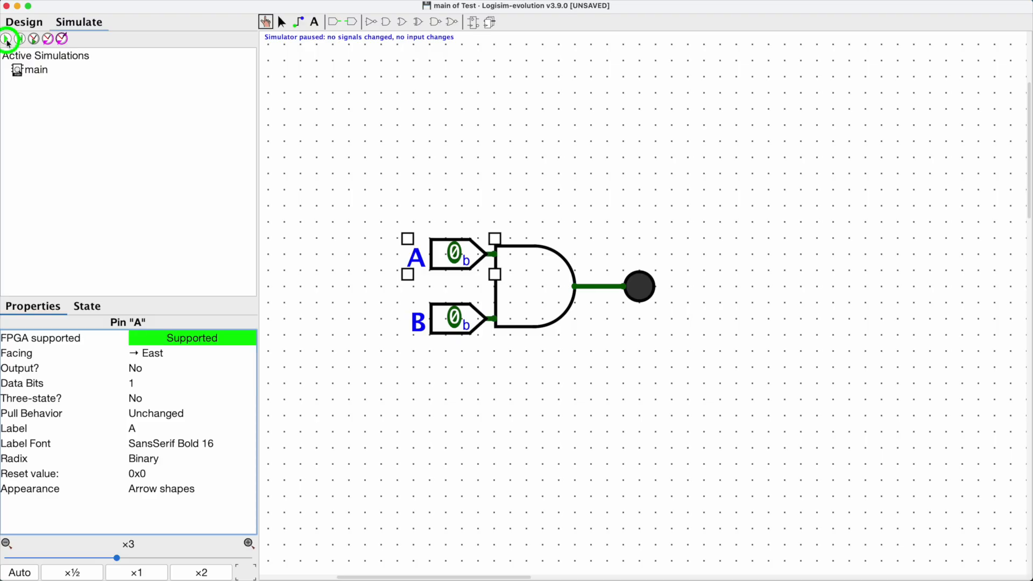
{"action": "left_click", "coordinate": [7, 42]}
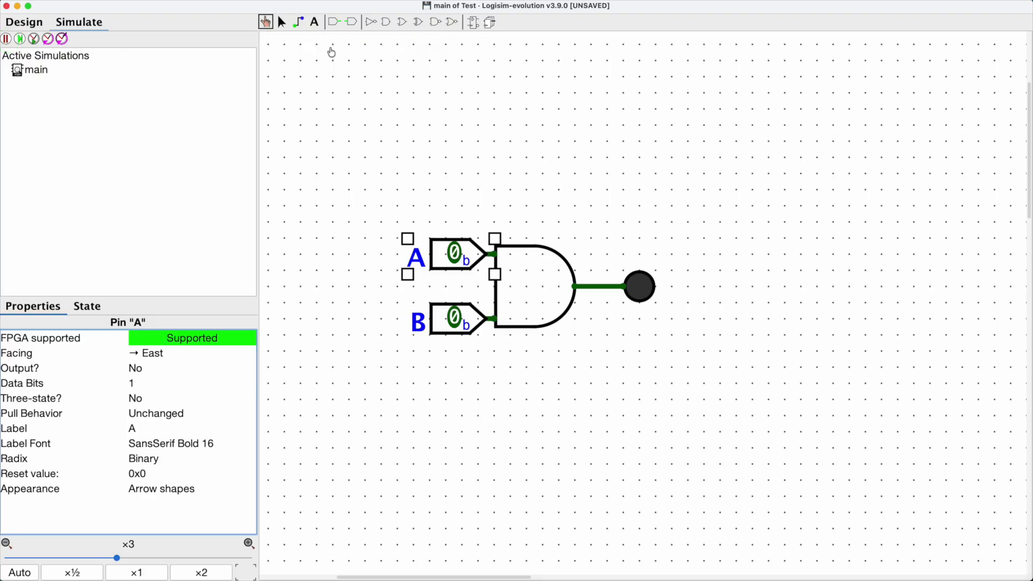
Step: Set inputs A and B to 1 with the Poke tool to test the circuit
{"action": "left_click", "coordinate": [282, 22]}
{"action": "left_click", "coordinate": [343, 130]}
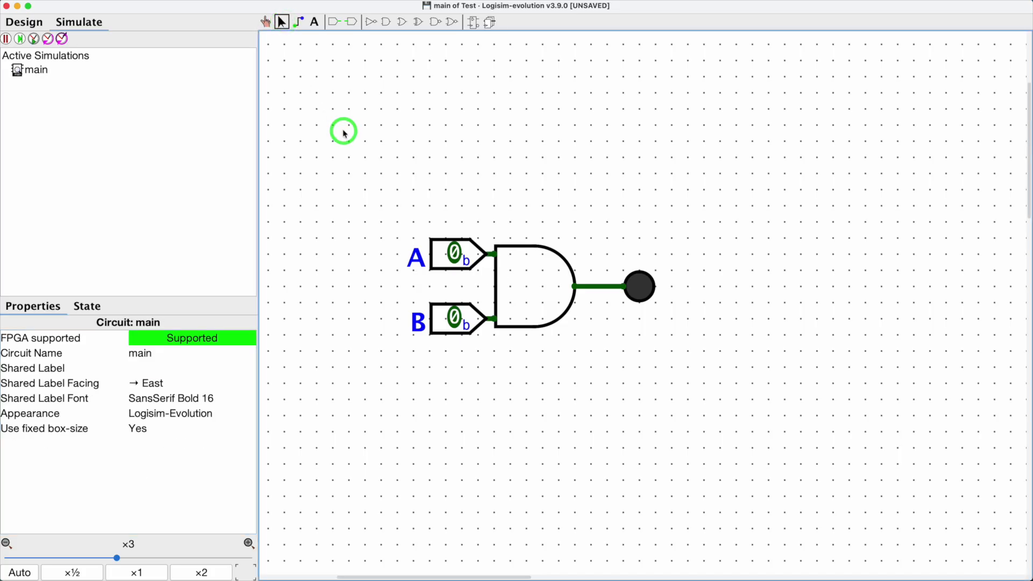
{"action": "left_click", "coordinate": [266, 22]}
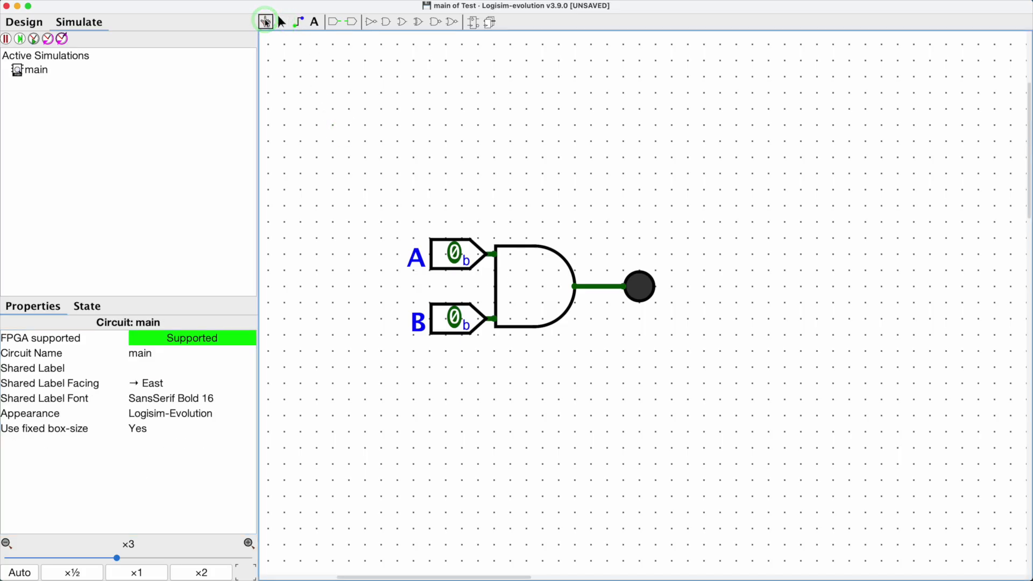
{"action": "left_click", "coordinate": [446, 262]}
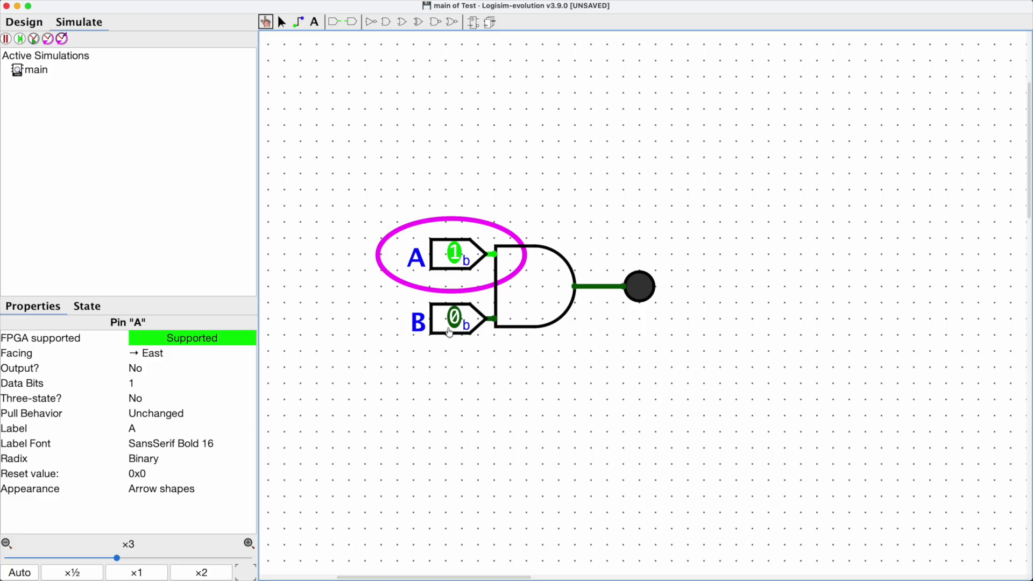
{"action": "left_click", "coordinate": [452, 319]}
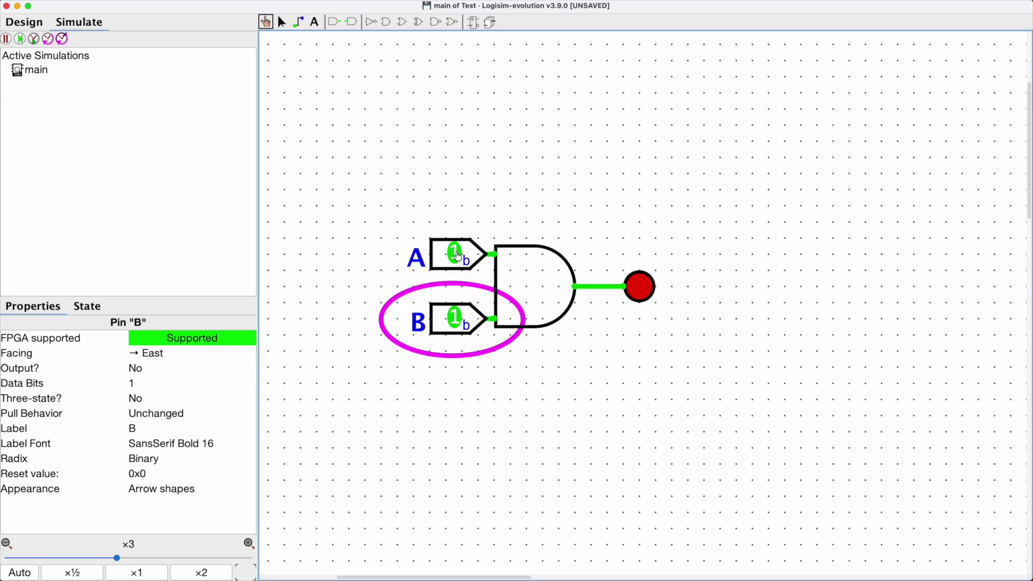
Step: Toggle inputs A and B between 0 and 1 with the Poke tool to test the AND gate's output combinations
{"action": "left_click", "coordinate": [457, 255]}
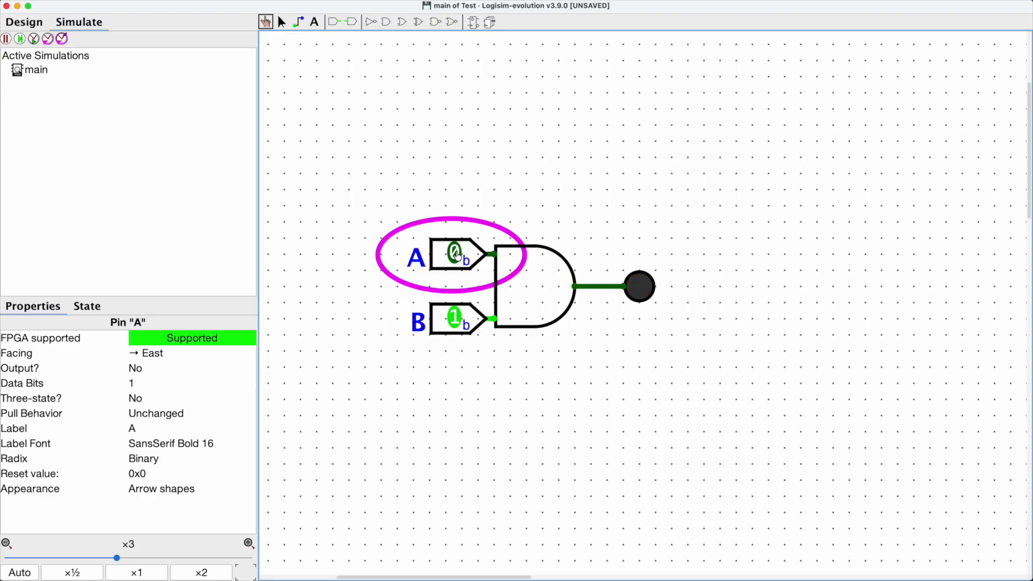
{"action": "left_click", "coordinate": [456, 320]}
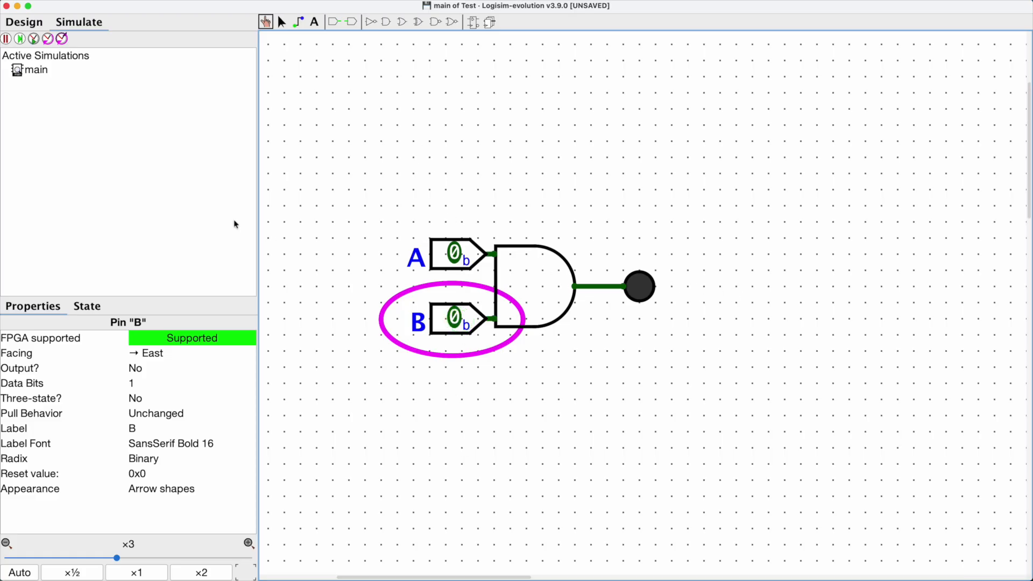
{"action": "left_click", "coordinate": [467, 254]}
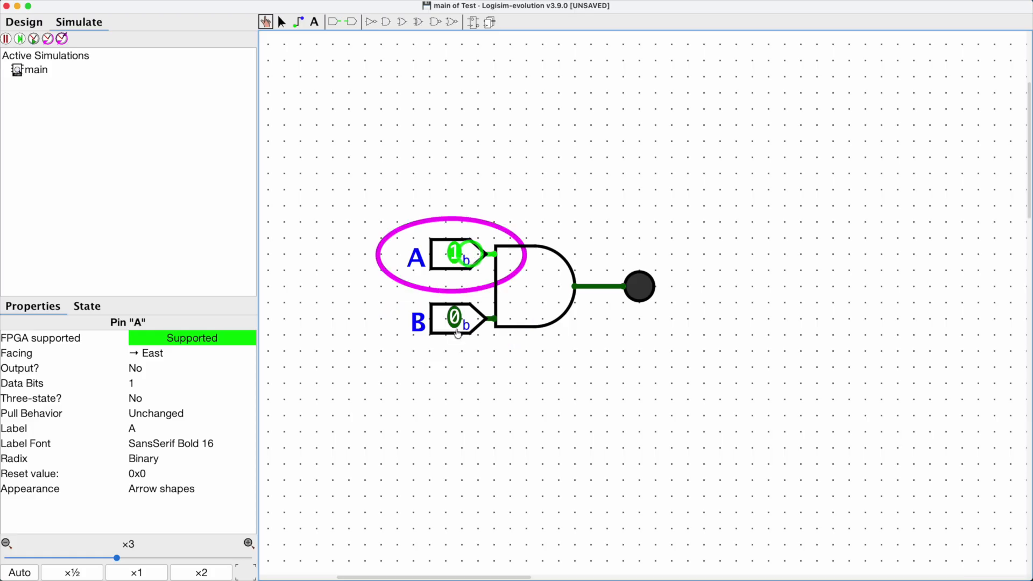
{"action": "left_click", "coordinate": [457, 330]}
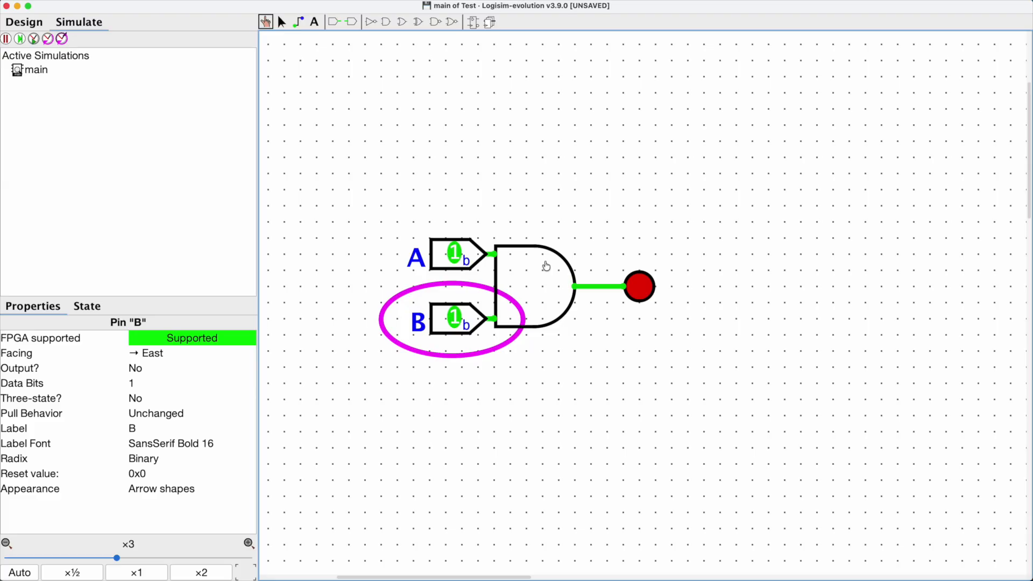
Step: Set the AND gate's Number Of Inputs to 3
{"action": "left_click", "coordinate": [281, 22]}
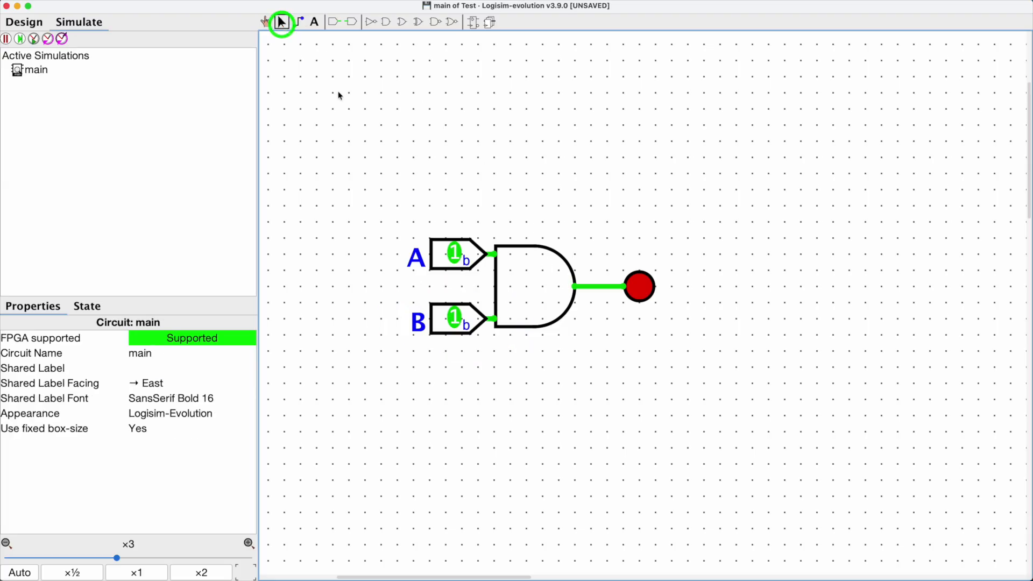
{"action": "left_click", "coordinate": [536, 251]}
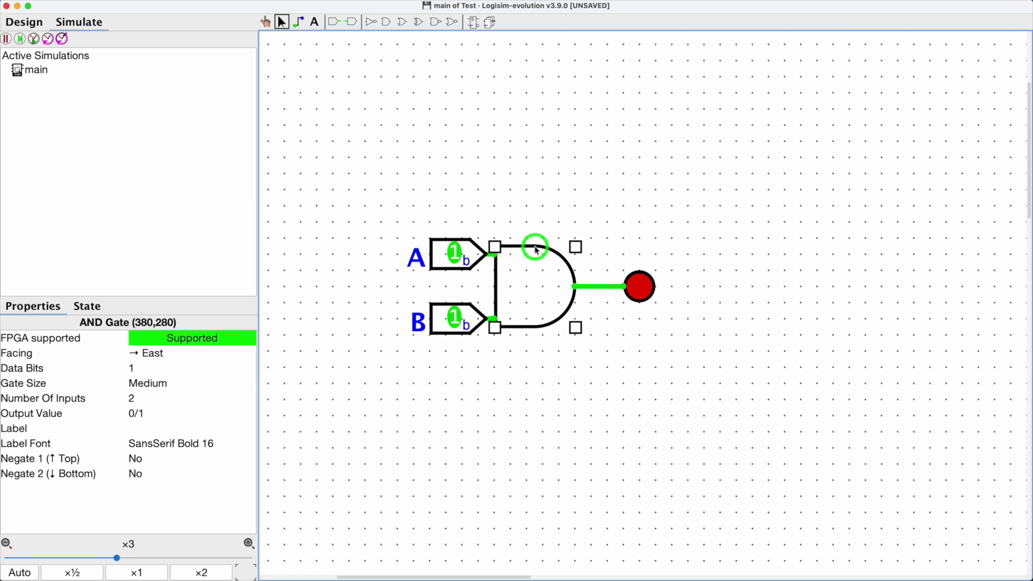
{"action": "left_click", "coordinate": [158, 400]}
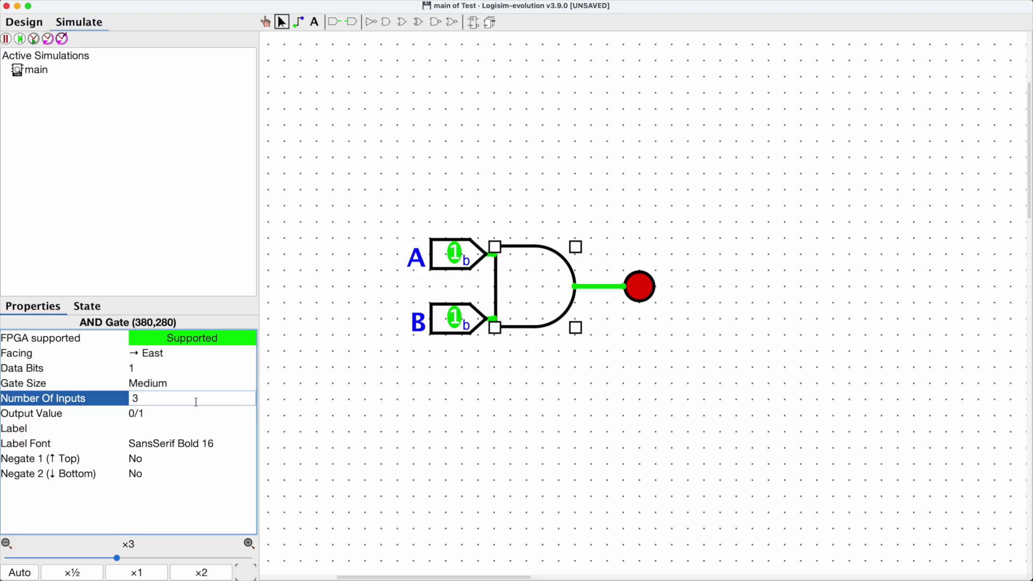
{"action": "key", "text": "Return"}
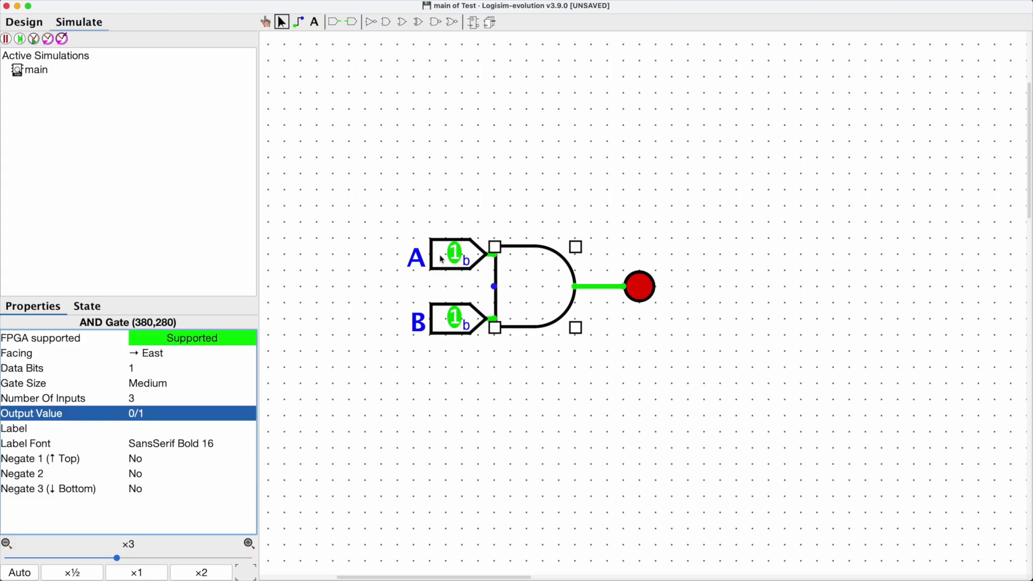
Step: Move pin A up above the AND gate and rotate it through several orientations, leaving it facing South
{"action": "left_click", "coordinate": [315, 22]}
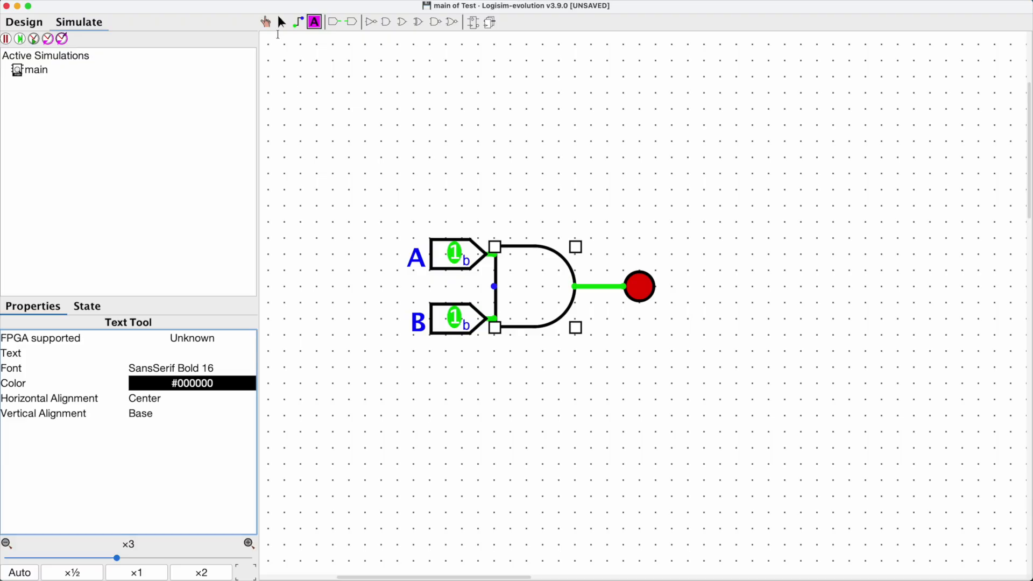
{"action": "left_click", "coordinate": [281, 22]}
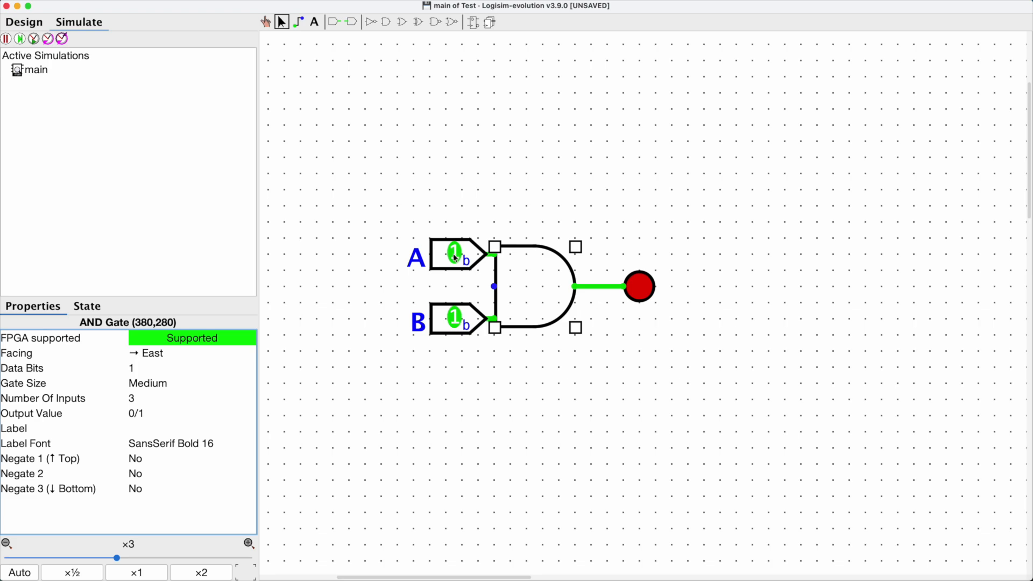
{"action": "left_click_drag", "start_coordinate": [454, 259], "coordinate": [435, 122]}
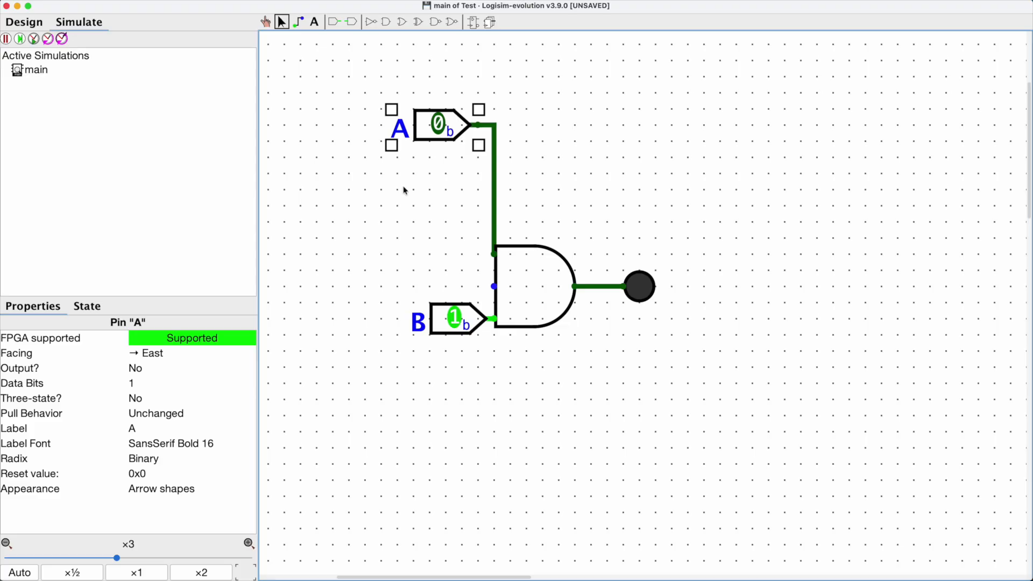
{"action": "key", "text": "Up"}
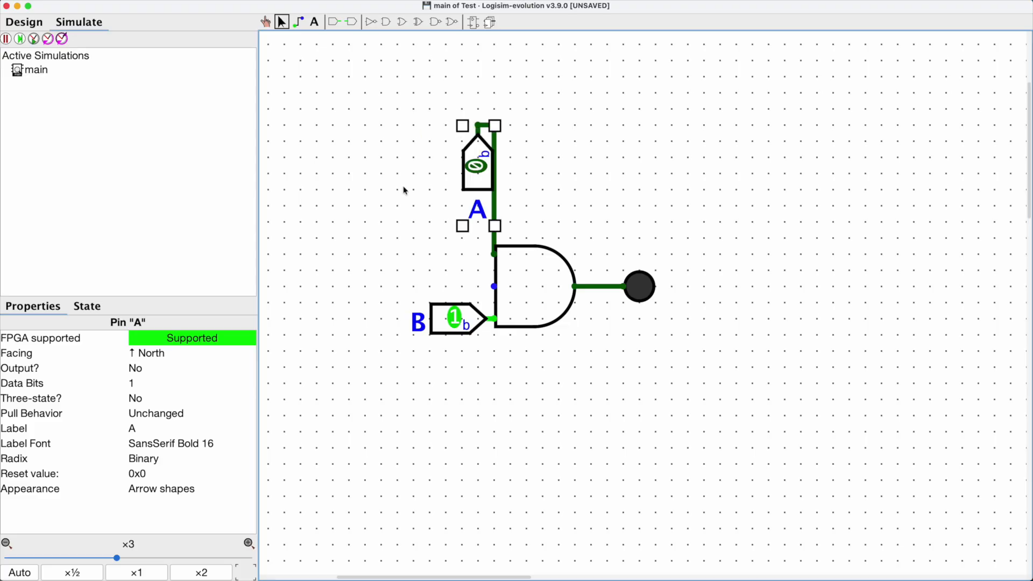
{"action": "key", "text": "Down"}
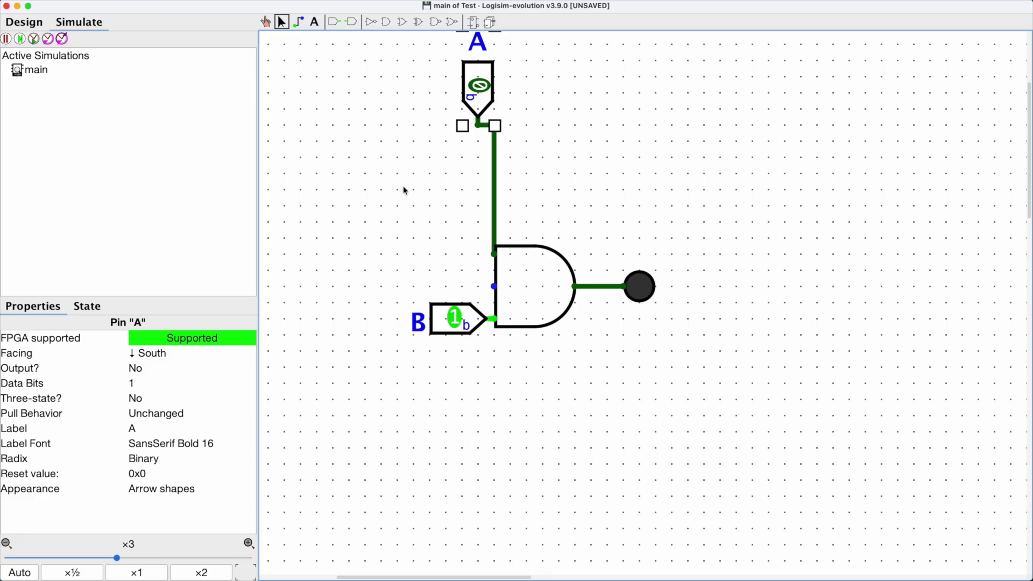
{"action": "key", "text": "Left"}
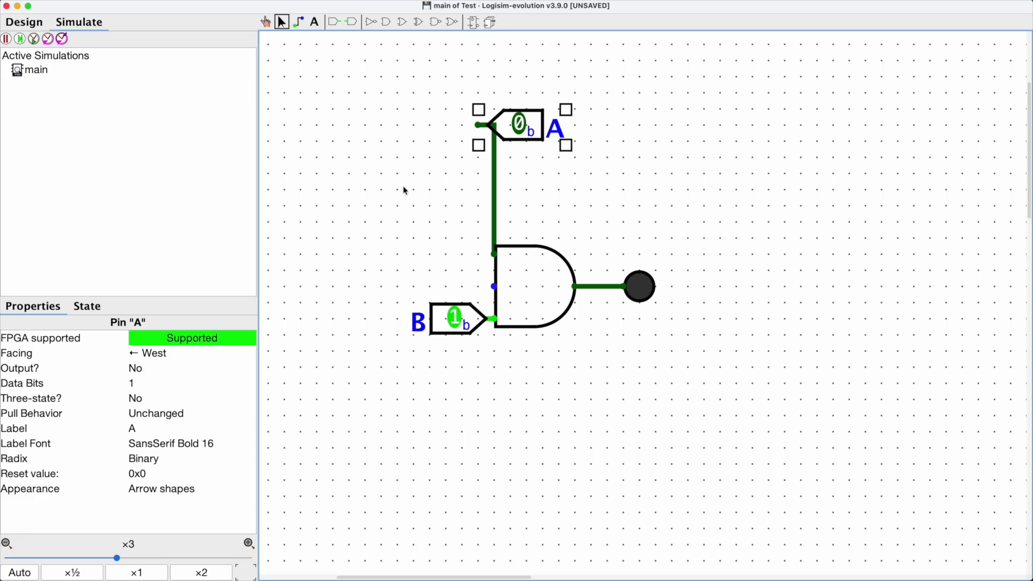
{"action": "key", "text": "Right"}
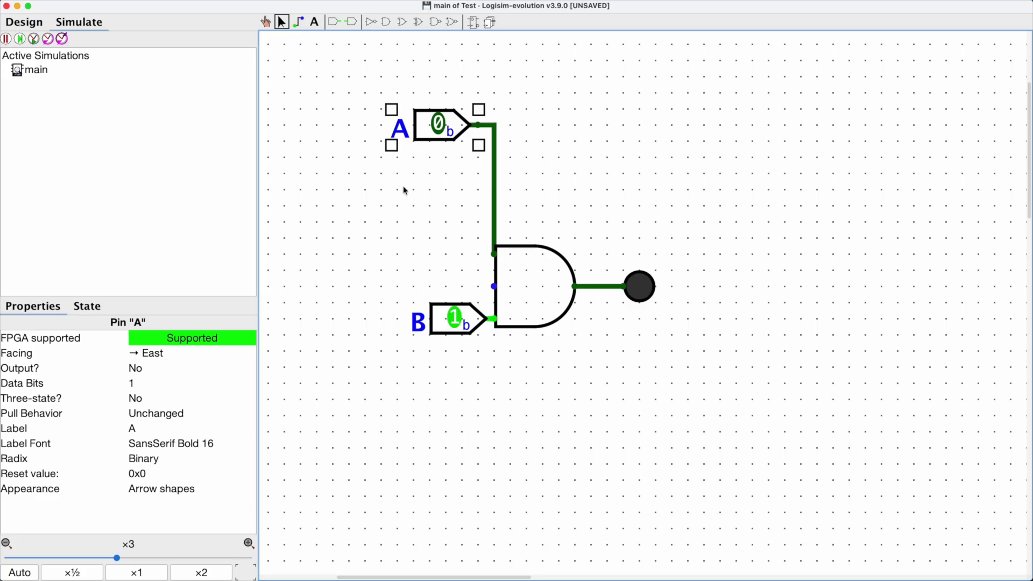
{"action": "key", "text": "Down"}
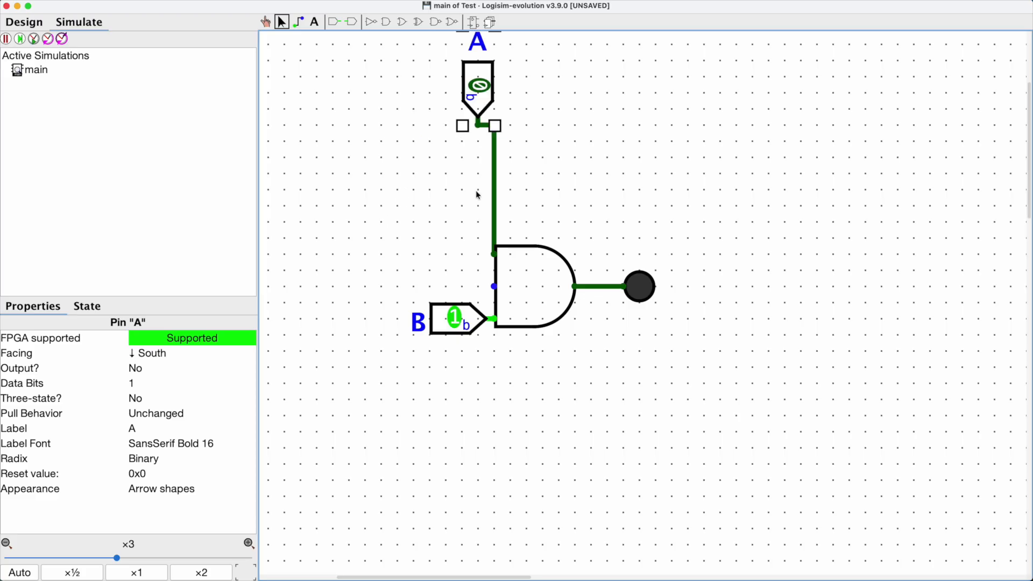
Step: Straighten the wire from pin A into the gate's top input and move pin A slightly lower
{"action": "left_click", "coordinate": [495, 155]}
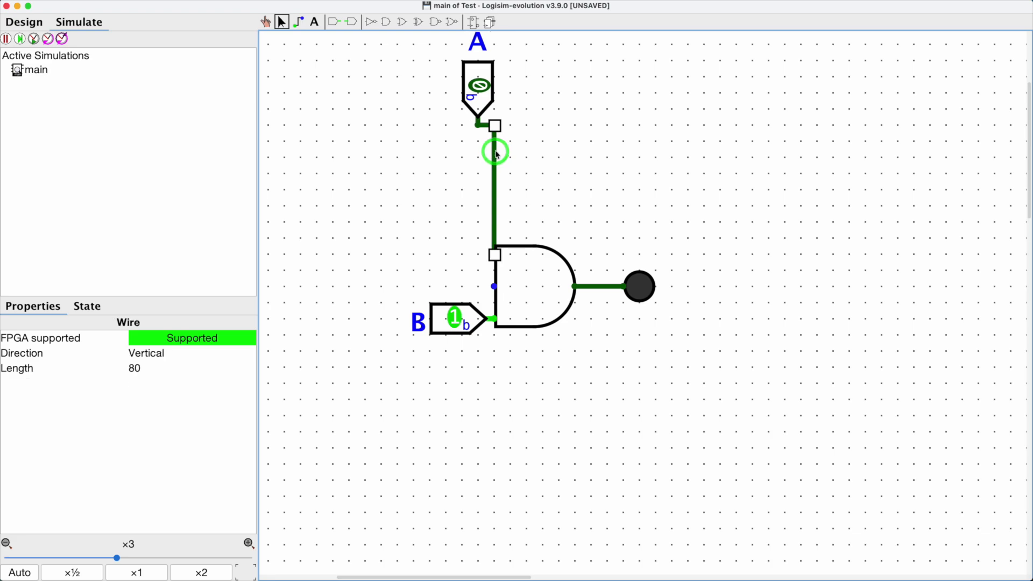
{"action": "mouse_move", "coordinate": [496, 167]}
{"action": "left_mouse_down"}
{"action": "mouse_move", "coordinate": [405, 175]}
{"action": "mouse_move", "coordinate": [479, 172]}
{"action": "left_mouse_up"}
{"action": "left_click", "coordinate": [530, 168]}
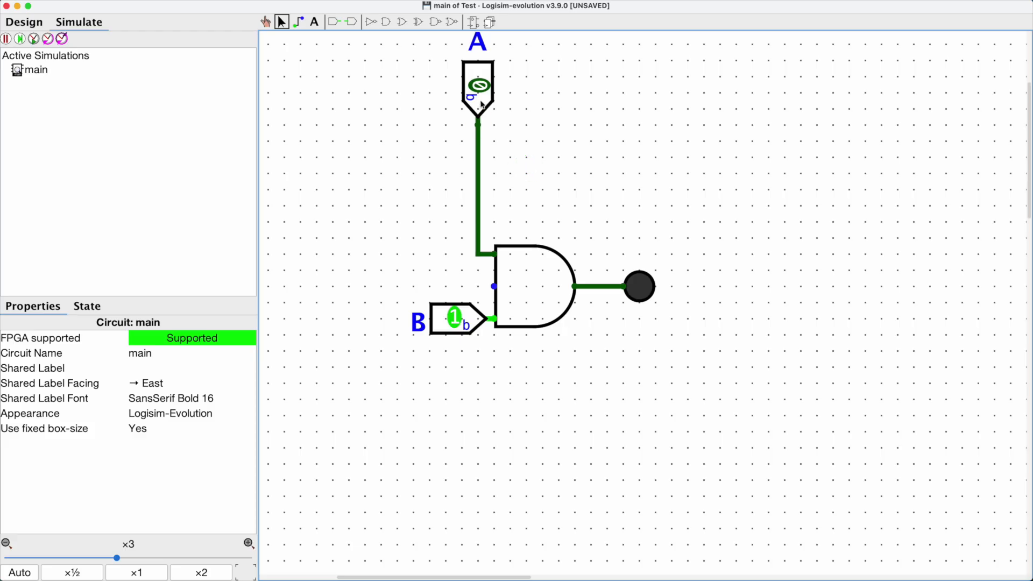
{"action": "left_click_drag", "start_coordinate": [482, 105], "coordinate": [485, 130]}
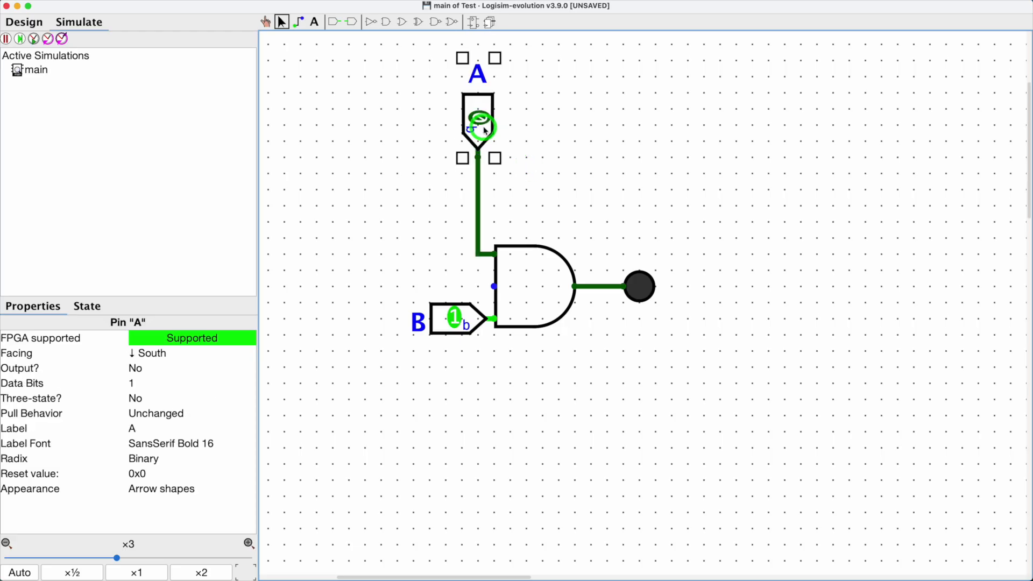
{"action": "left_click", "coordinate": [578, 131]}
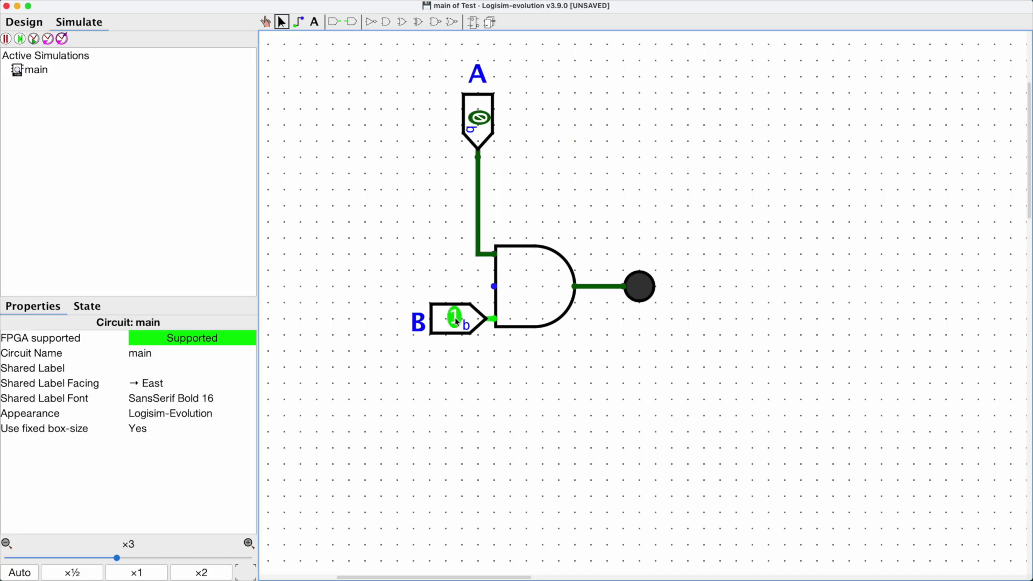
Step: Delete pin B and place two new input pins near the top left of the canvas
{"action": "left_click", "coordinate": [454, 318]}
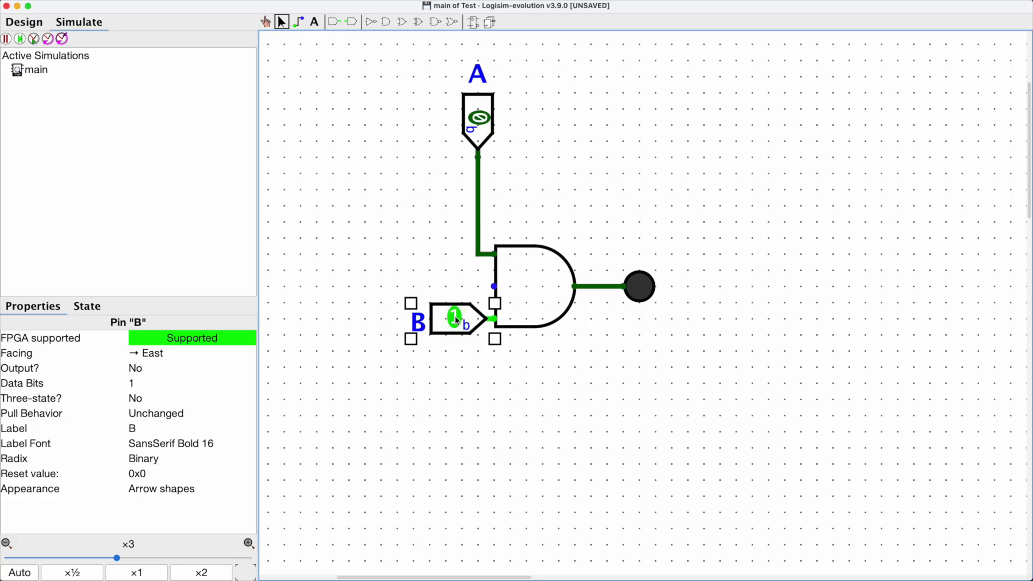
{"action": "key", "text": "Delete"}
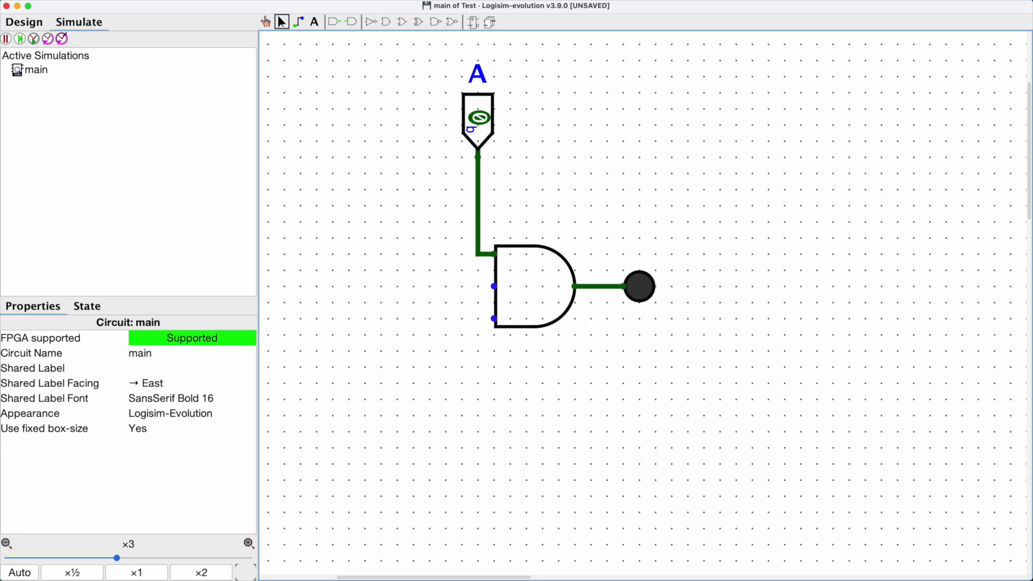
{"action": "left_click", "coordinate": [334, 23]}
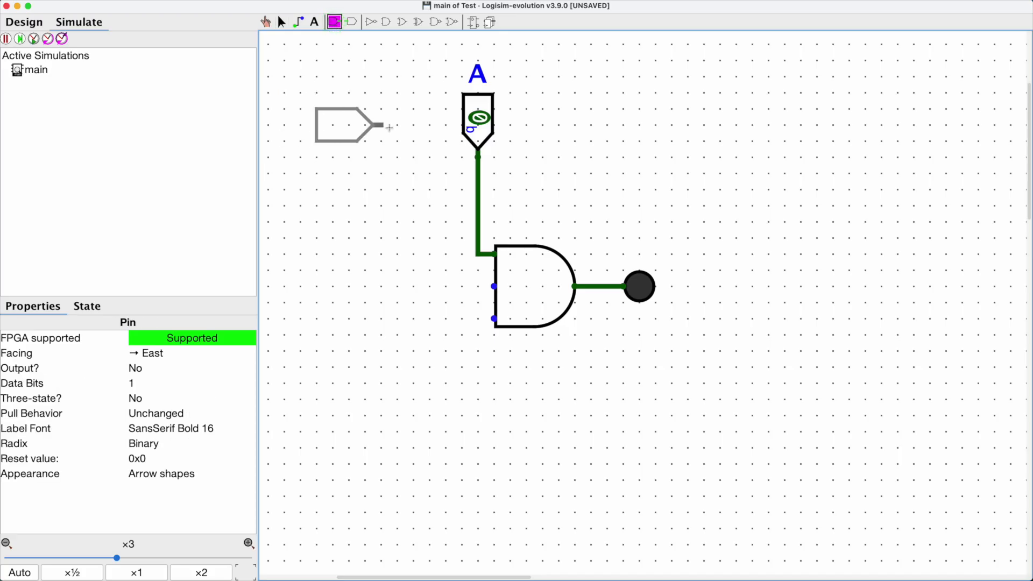
{"action": "left_click", "coordinate": [364, 122]}
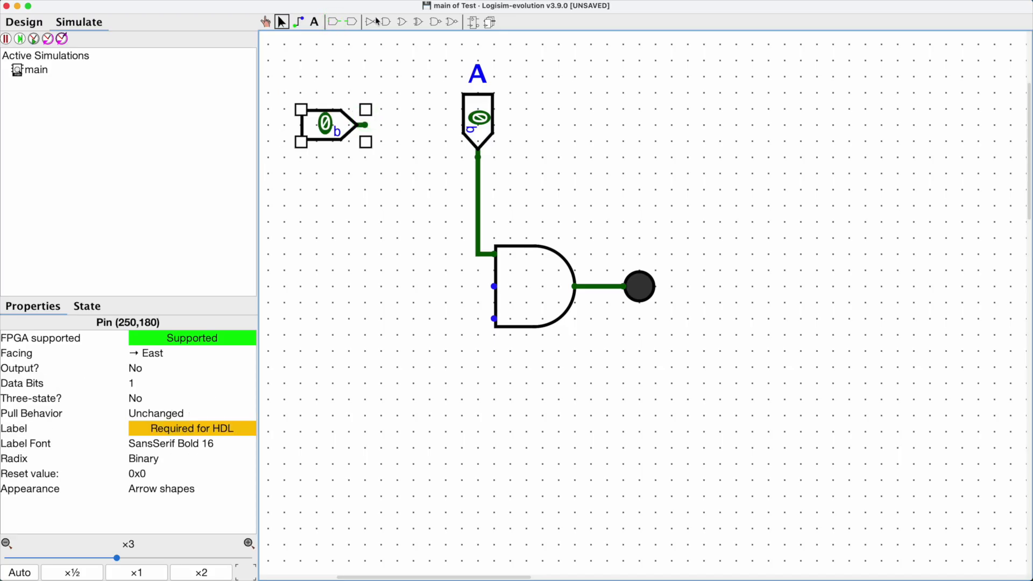
{"action": "left_click", "coordinate": [334, 23]}
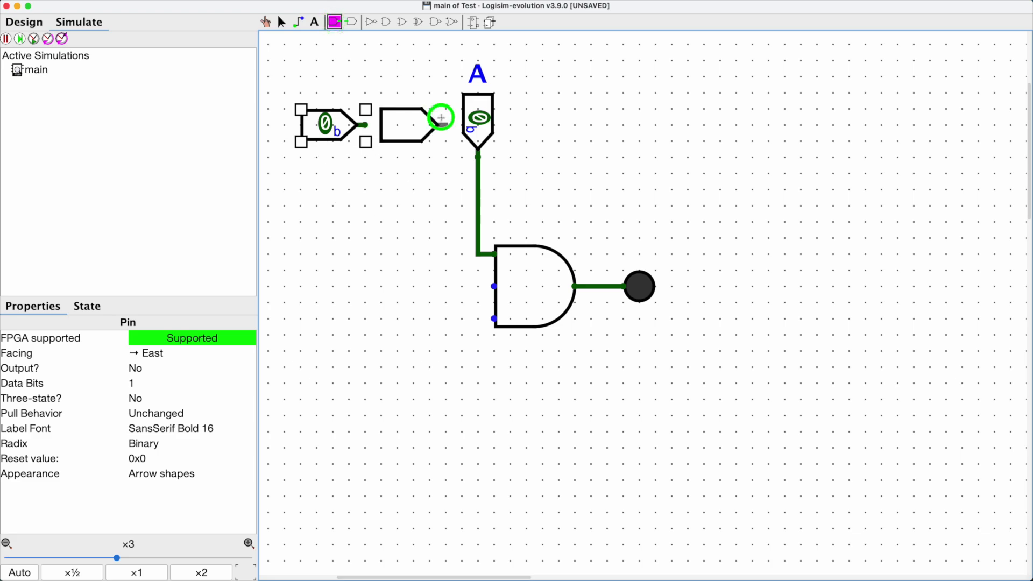
{"action": "left_click", "coordinate": [444, 122]}
Step: Rotate both new pins to face South and line them up beside pin A
{"action": "left_click", "coordinate": [401, 126]}
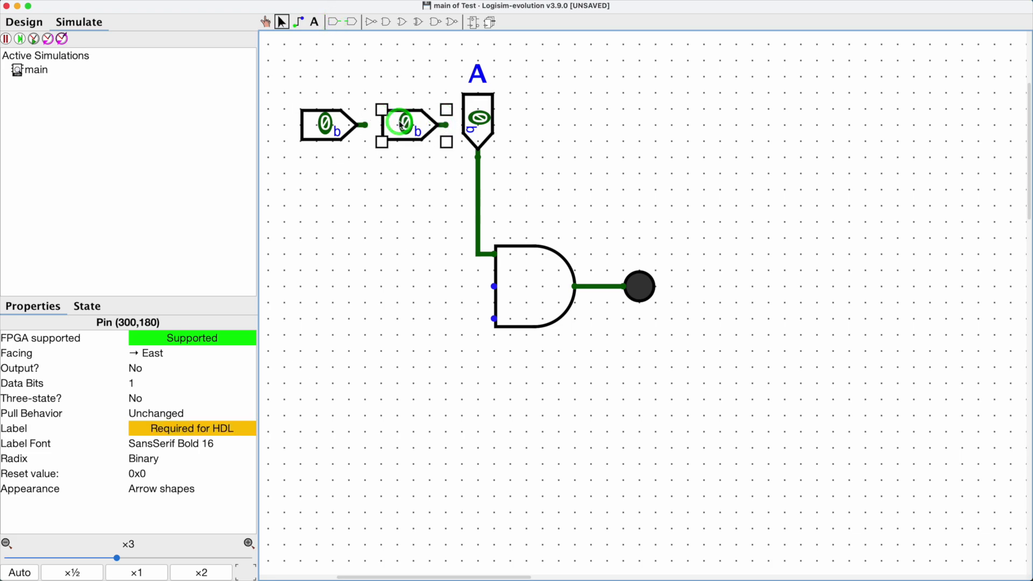
{"action": "key", "text": "Down"}
{"action": "left_click_drag", "start_coordinate": [445, 83], "coordinate": [426, 119]}
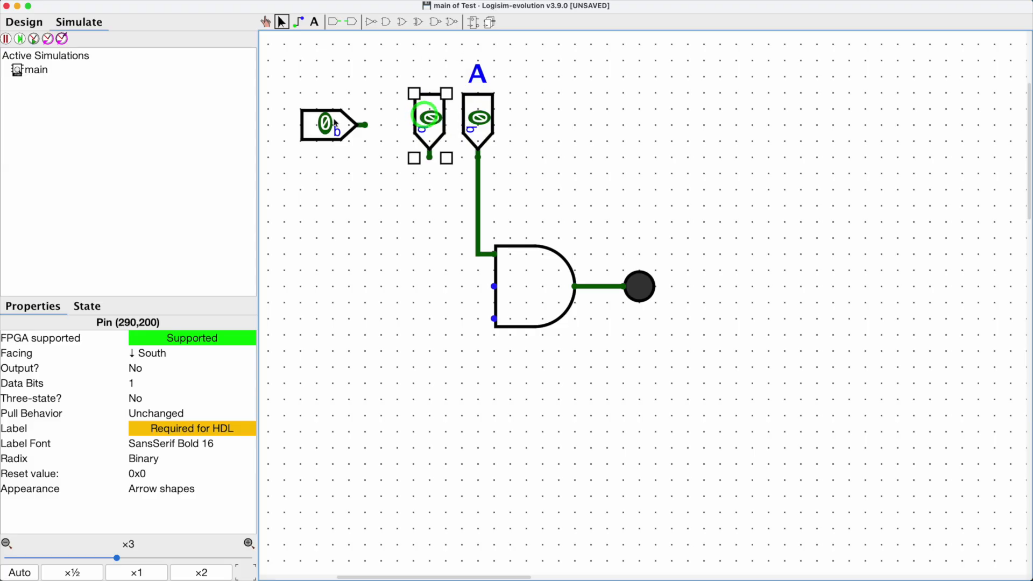
{"action": "left_click", "coordinate": [334, 122]}
{"action": "key", "text": "Down"}
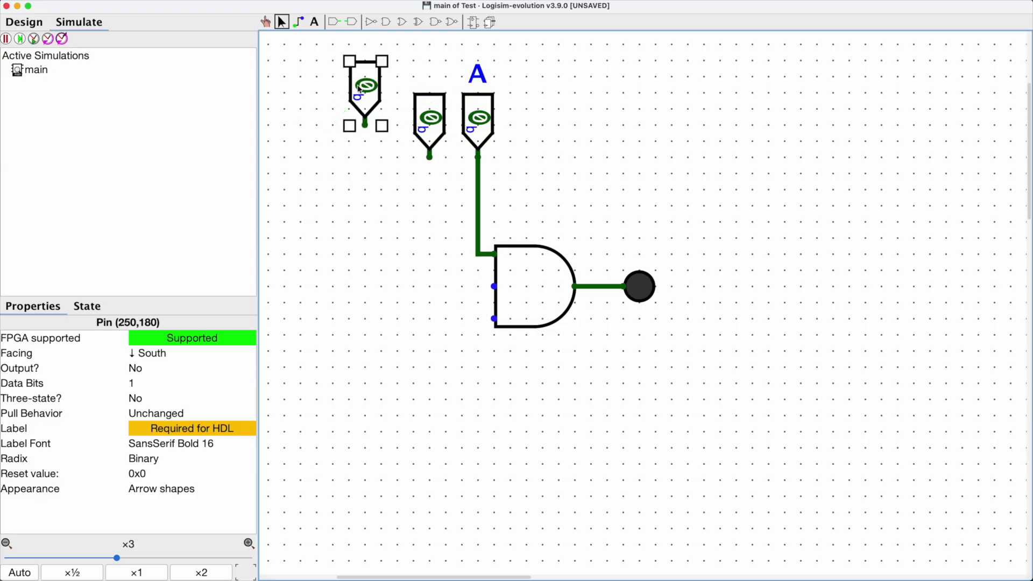
{"action": "left_click_drag", "start_coordinate": [369, 87], "coordinate": [375, 121]}
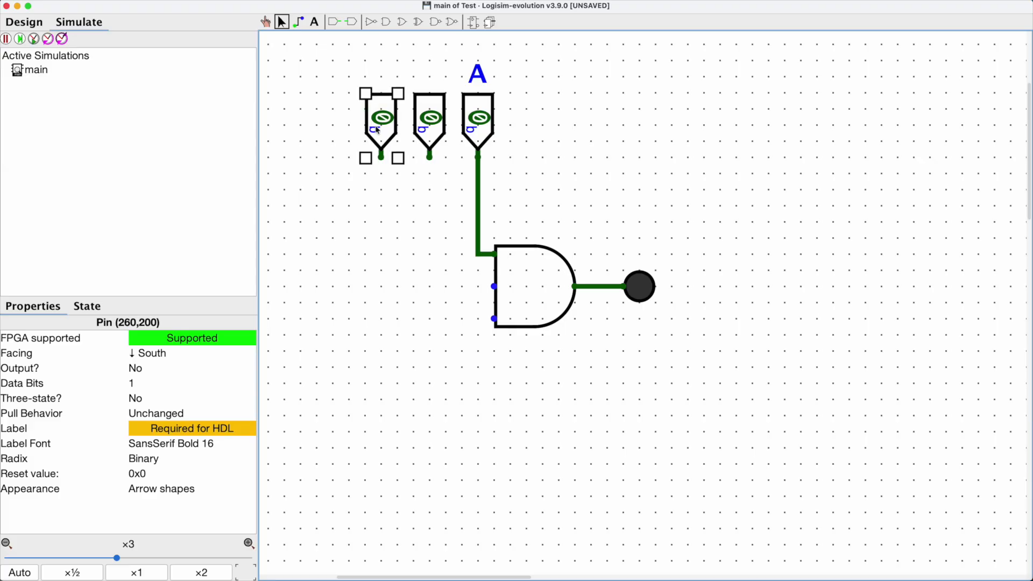
{"action": "left_click", "coordinate": [550, 123]}
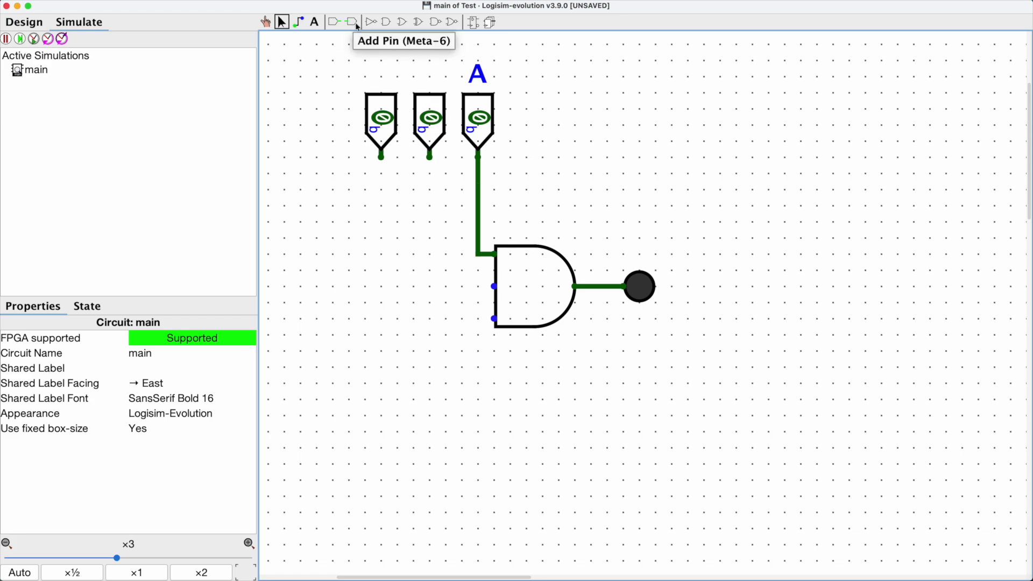
{"action": "left_click", "coordinate": [299, 23]}
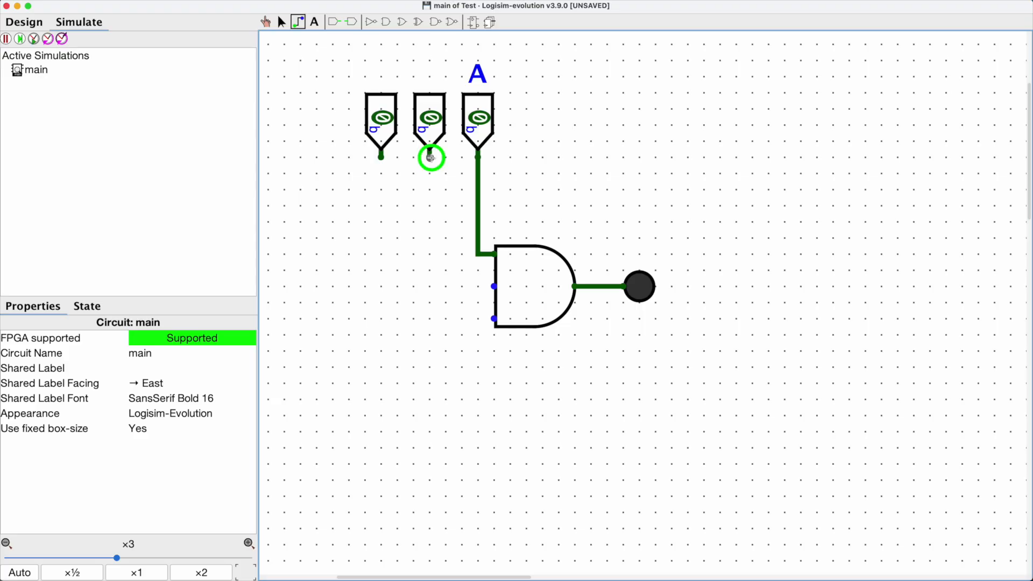
{"action": "left_click_drag", "start_coordinate": [431, 157], "coordinate": [282, 27]}
{"action": "left_click", "coordinate": [281, 24]}
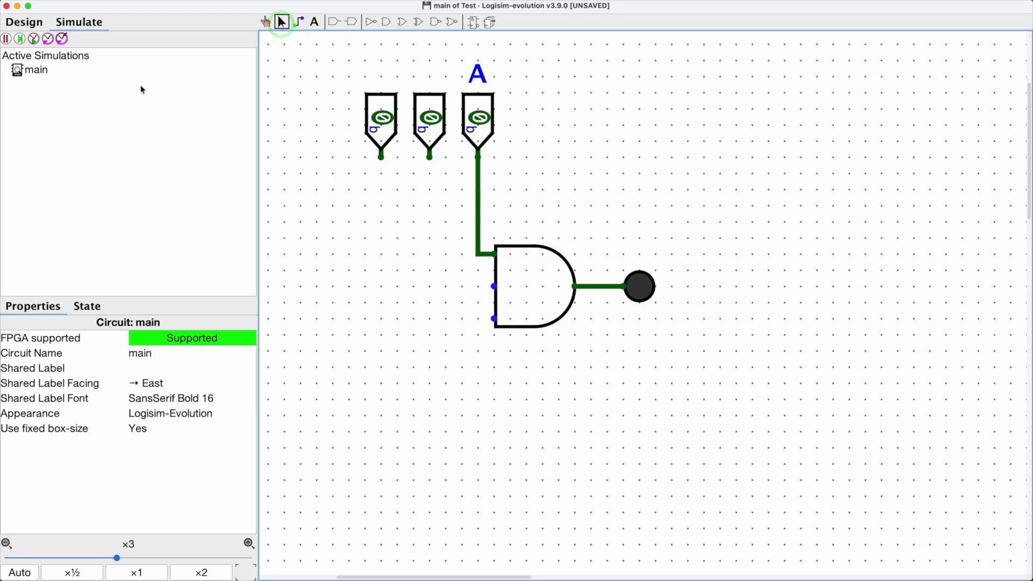
Step: Pause the simulator and return to the Design view to continue wiring
{"action": "left_click", "coordinate": [6, 40]}
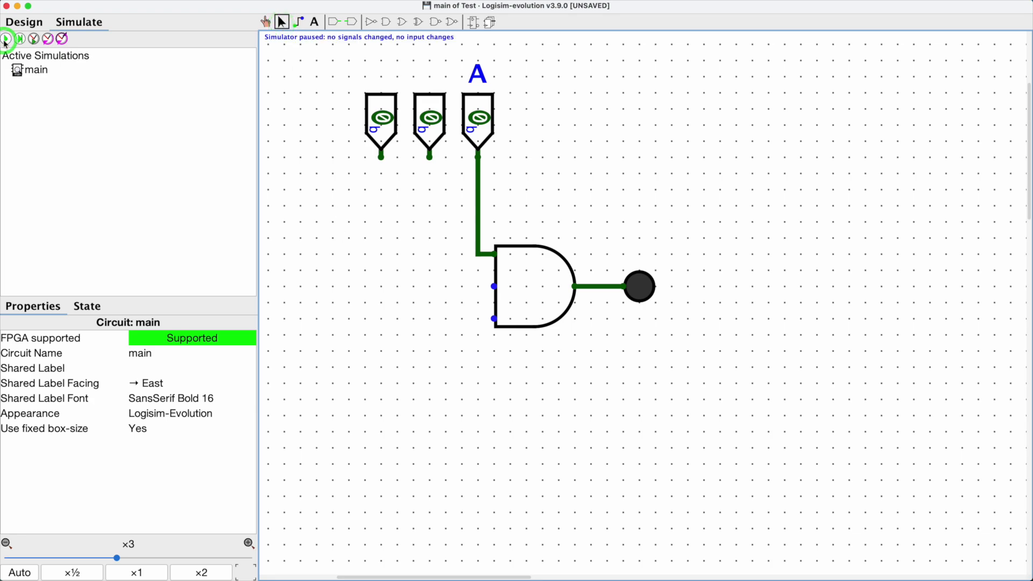
{"action": "left_click", "coordinate": [24, 22]}
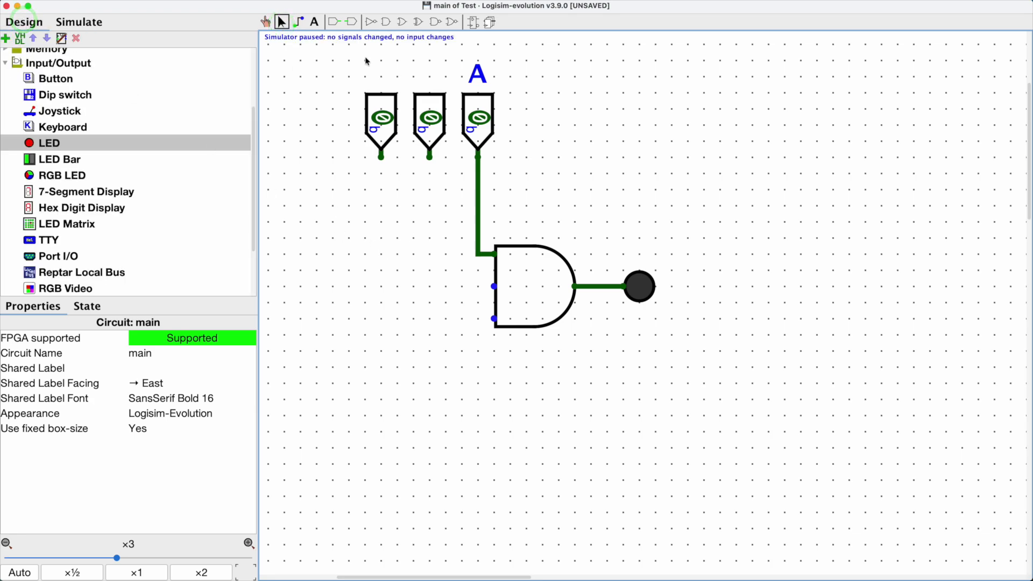
{"action": "left_click", "coordinate": [299, 24]}
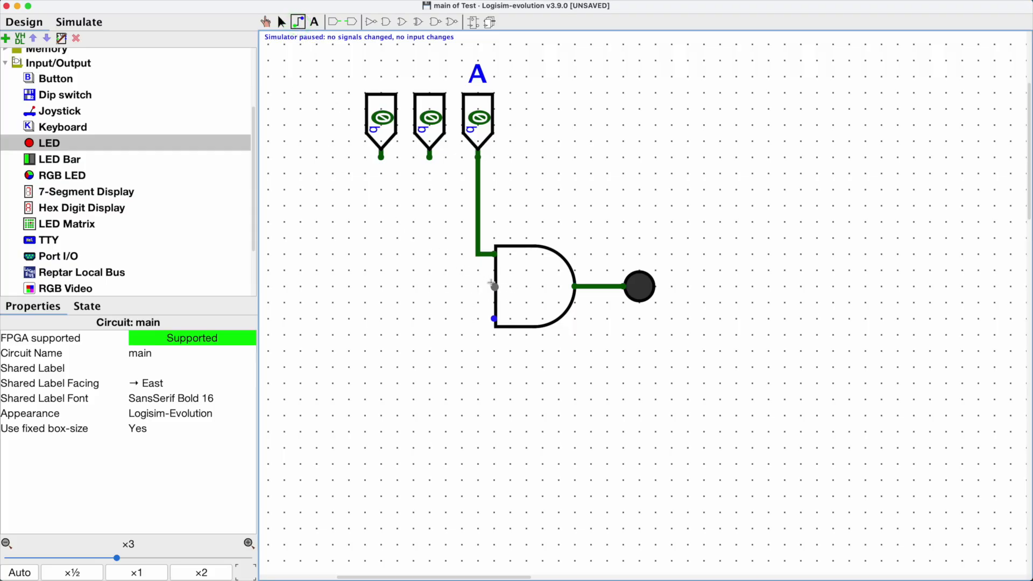
Step: Wire the middle pin to the gate's middle input and the left pin to its bottom input
{"action": "left_click_drag", "start_coordinate": [494, 287], "coordinate": [428, 286]}
{"action": "left_click_drag", "start_coordinate": [425, 232], "coordinate": [424, 160]}
{"action": "left_click_drag", "start_coordinate": [430, 157], "coordinate": [494, 286]}
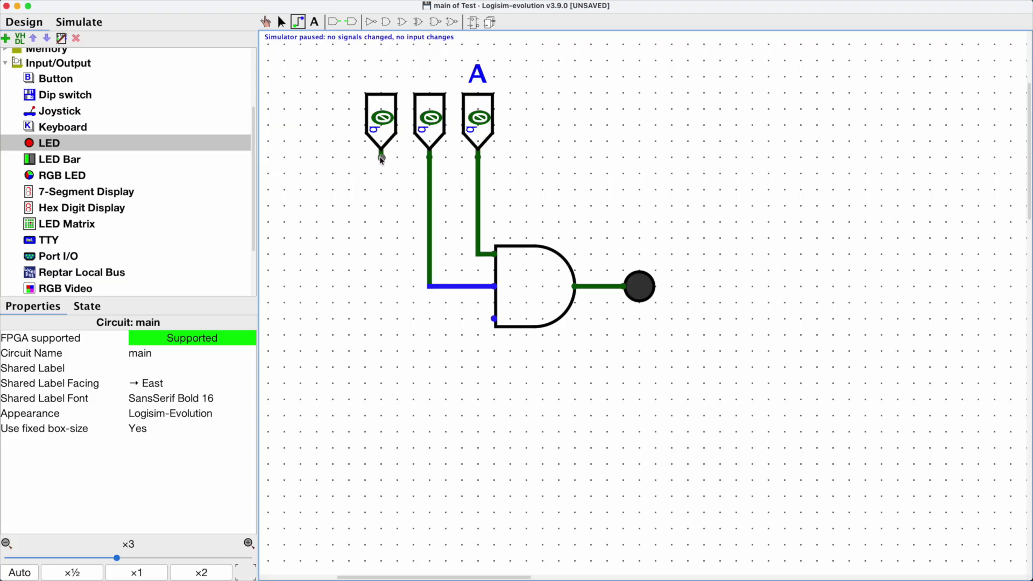
{"action": "left_click_drag", "start_coordinate": [381, 157], "coordinate": [494, 319]}
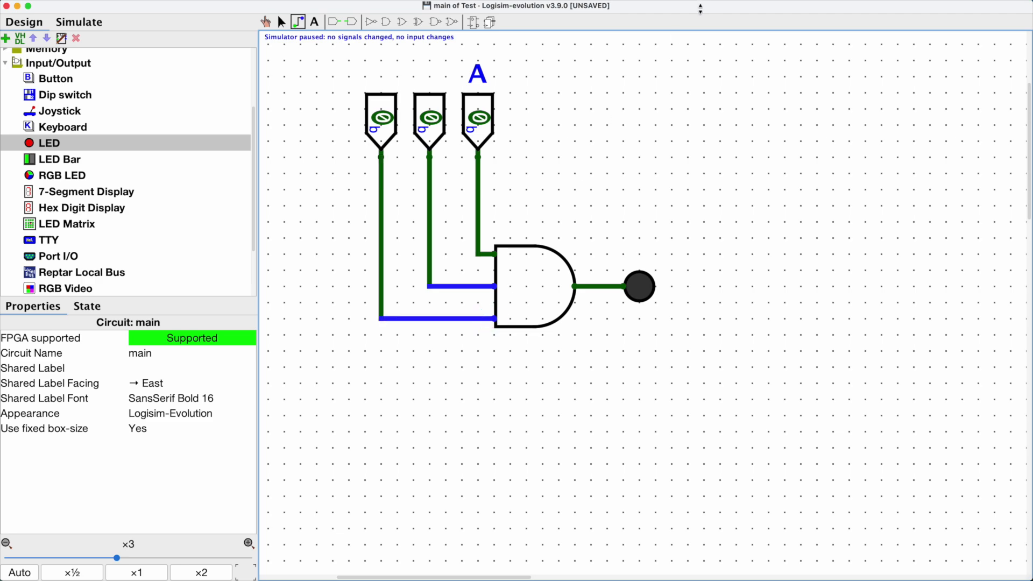
{"action": "mouse_move", "coordinate": [700, 8]}
{"action": "left_mouse_down"}
{"action": "mouse_move", "coordinate": [713, 5]}
{"action": "mouse_move", "coordinate": [699, 29]}
{"action": "mouse_move", "coordinate": [702, 13]}
{"action": "left_mouse_up"}
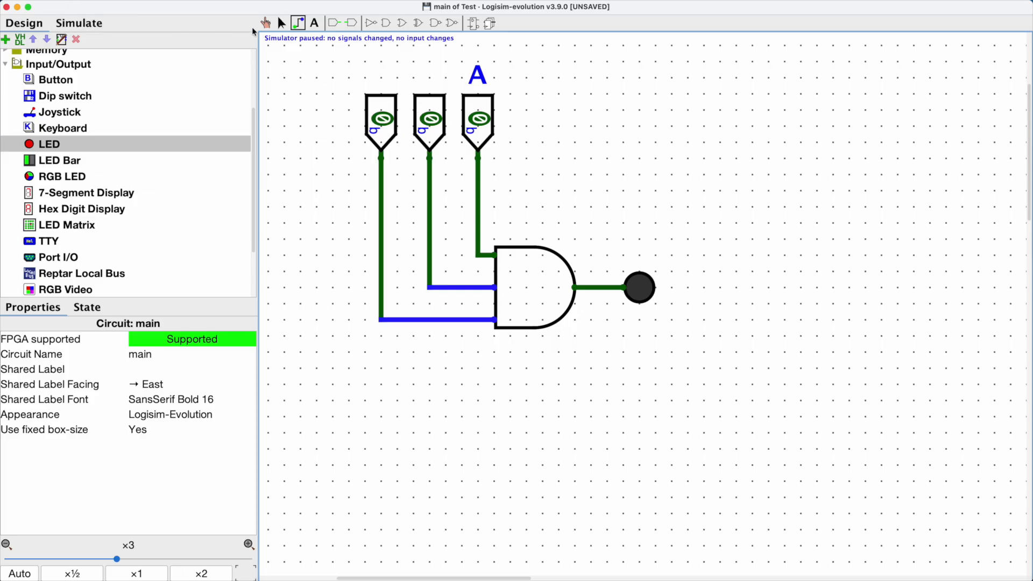
Step: Label the middle input pin B and the left input pin C
{"action": "left_click", "coordinate": [281, 24]}
{"action": "left_click", "coordinate": [430, 109]}
{"action": "double_click", "coordinate": [430, 109]}
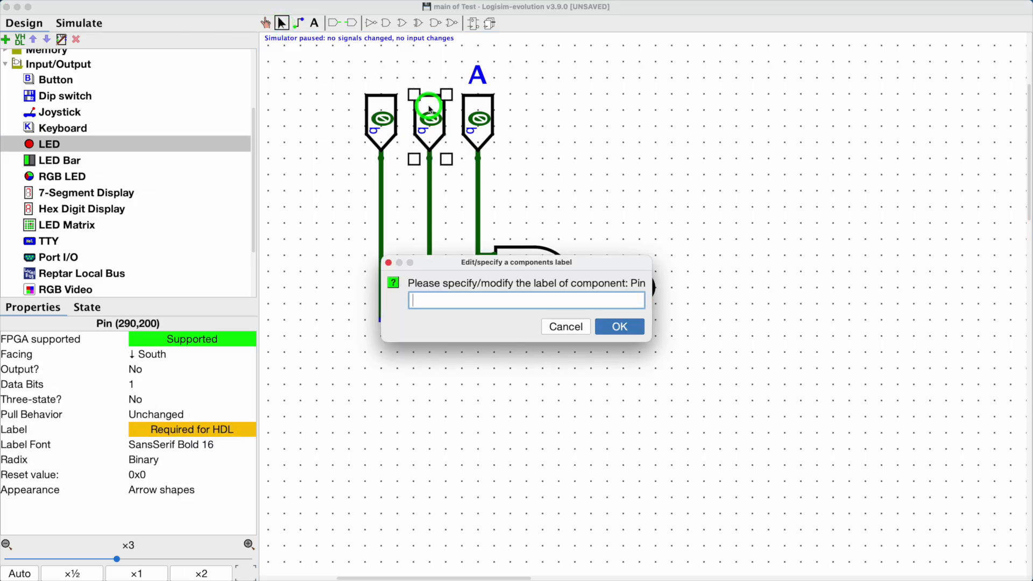
{"action": "type", "text": "B"}
{"action": "key", "text": "Return"}
{"action": "left_click", "coordinate": [382, 111]}
{"action": "double_click", "coordinate": [382, 111]}
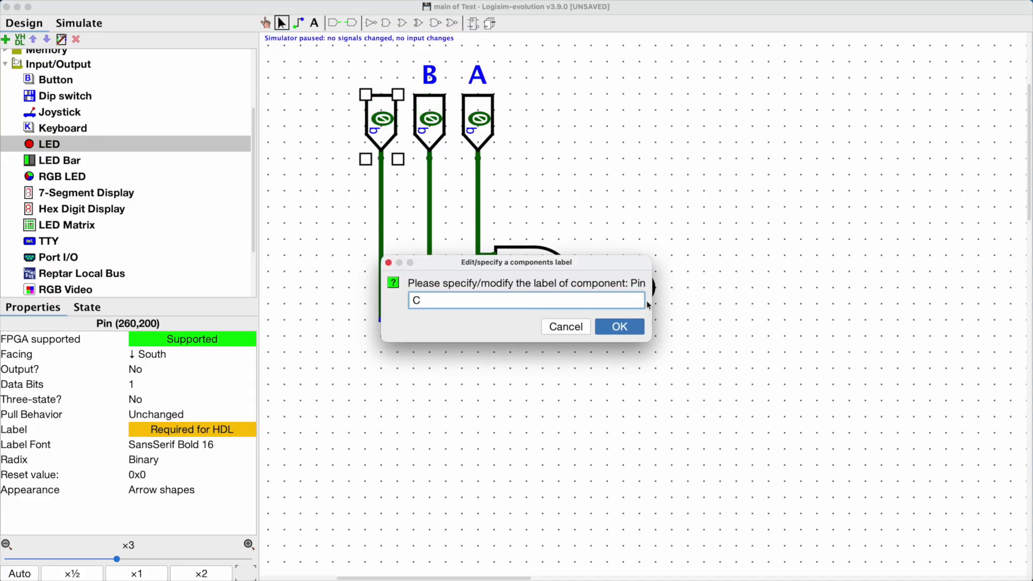
{"action": "type", "text": "C"}
{"action": "left_click", "coordinate": [619, 326]}
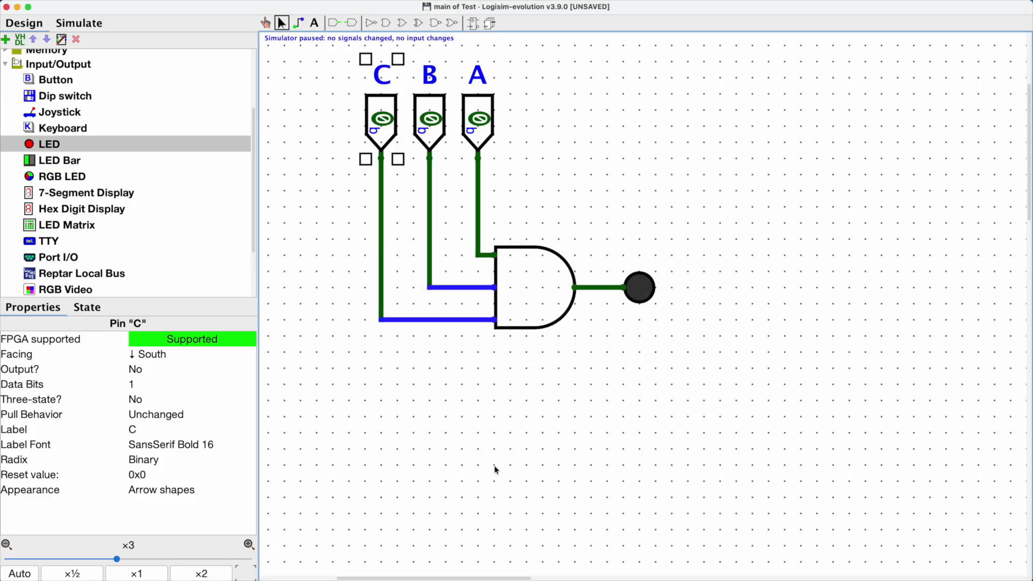
Step: Start the simulation and switch inputs A, B and C on to test the three-input AND gate
{"action": "left_click", "coordinate": [265, 22]}
{"action": "left_click", "coordinate": [769, 221]}
{"action": "left_click_drag", "start_coordinate": [769, 221], "coordinate": [900, 307]}
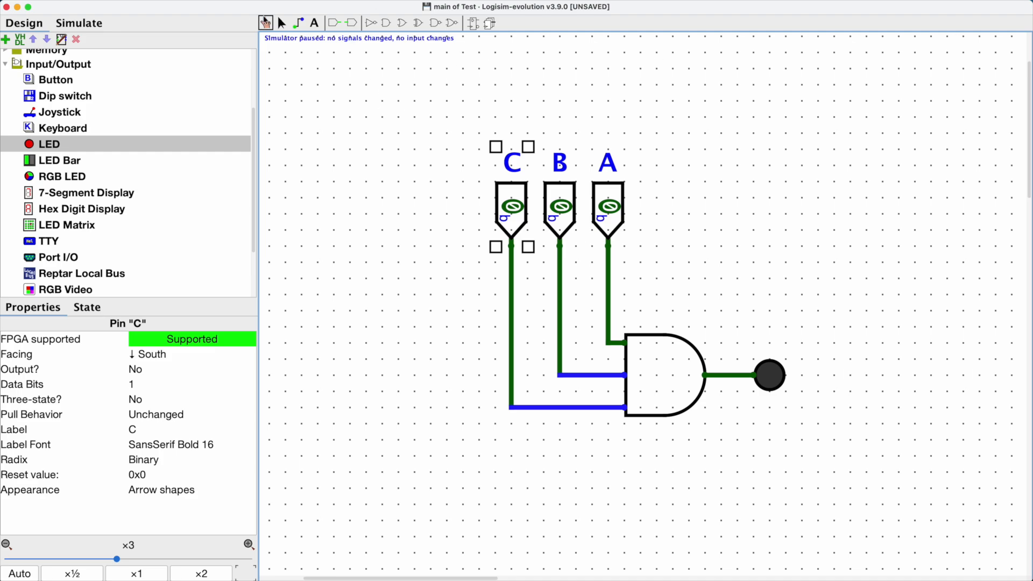
{"action": "left_click", "coordinate": [281, 23]}
{"action": "left_click", "coordinate": [357, 145]}
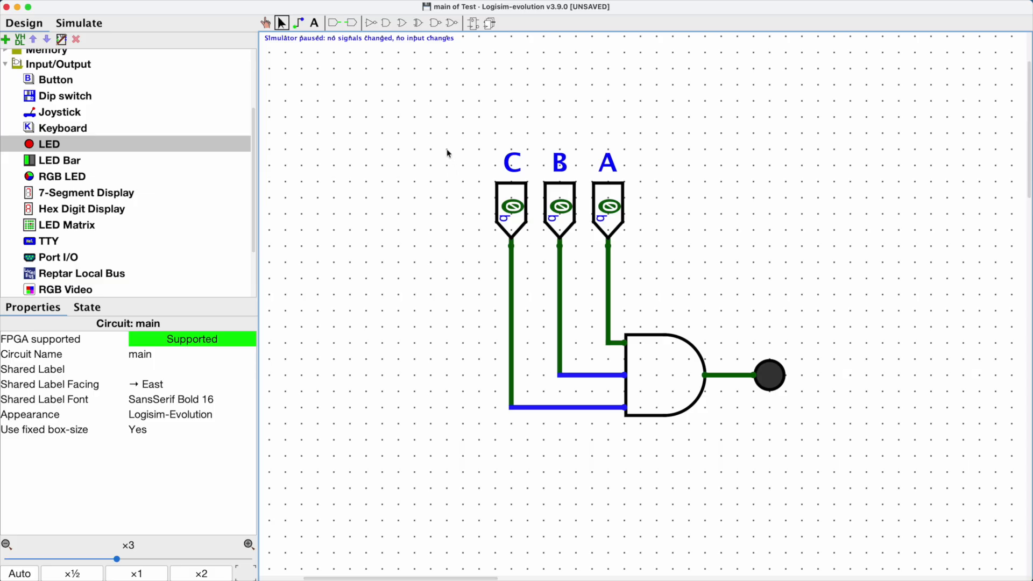
{"action": "left_click", "coordinate": [79, 23]}
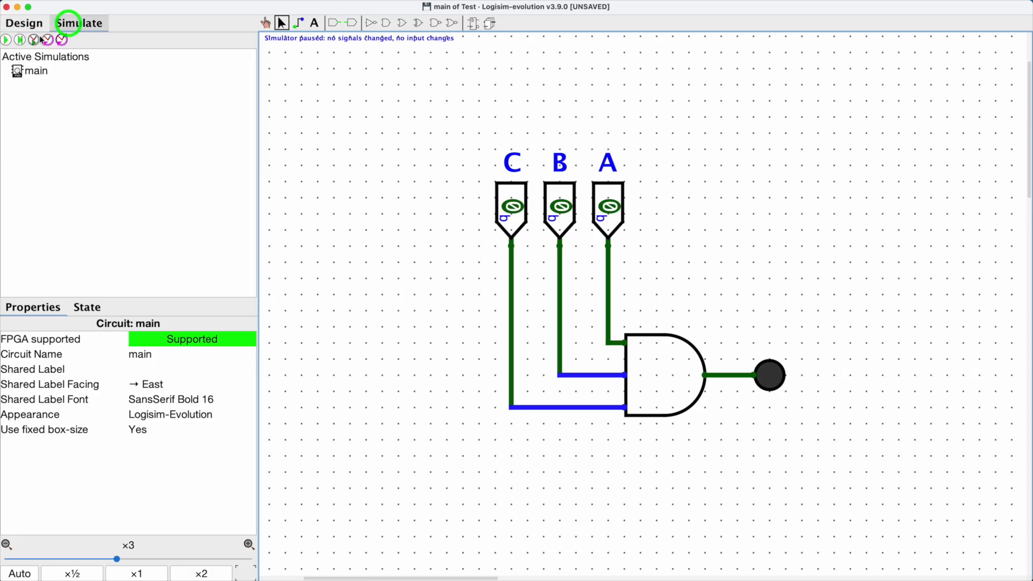
{"action": "left_click", "coordinate": [6, 39]}
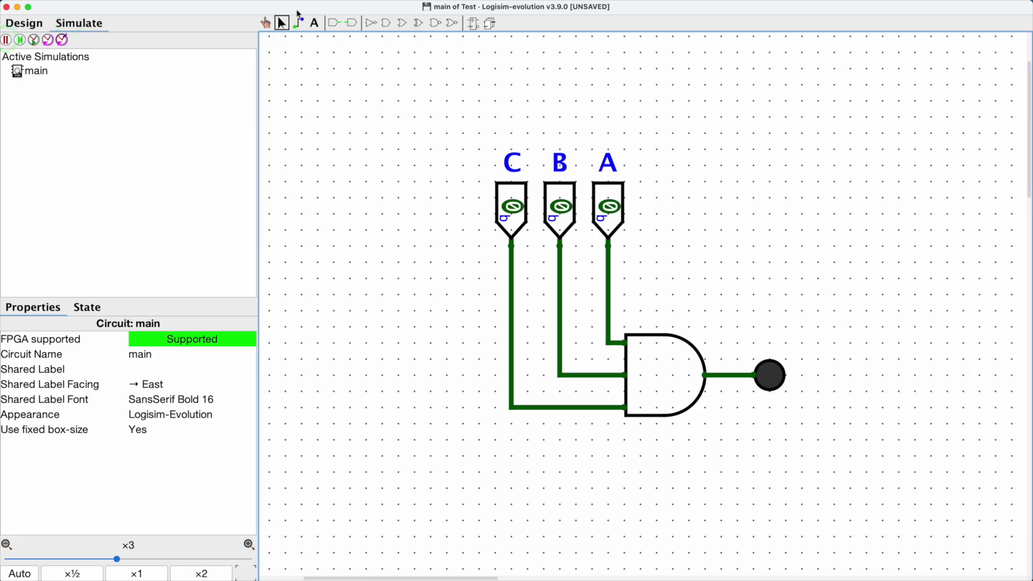
{"action": "left_click", "coordinate": [267, 23]}
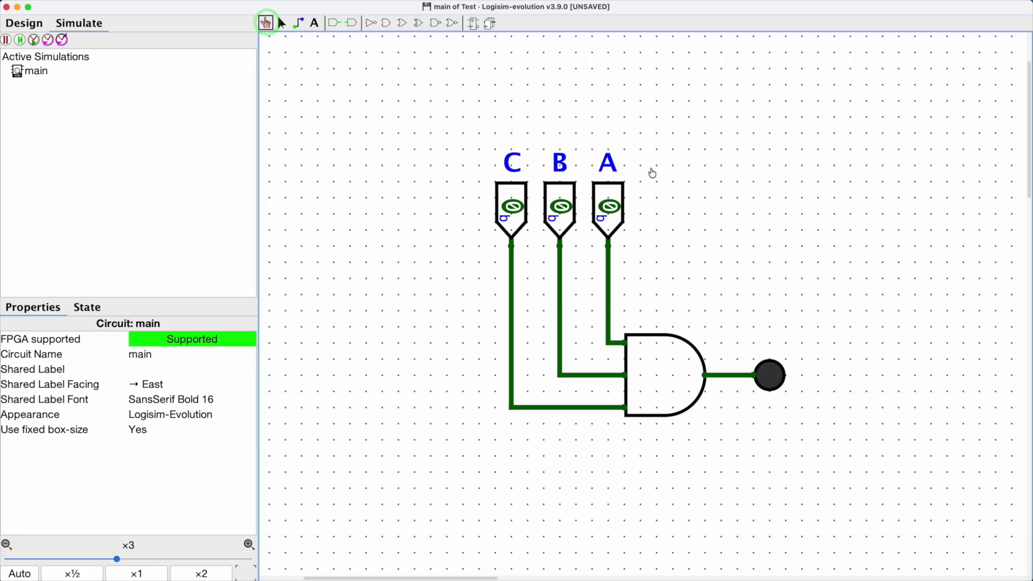
{"action": "left_click", "coordinate": [616, 204]}
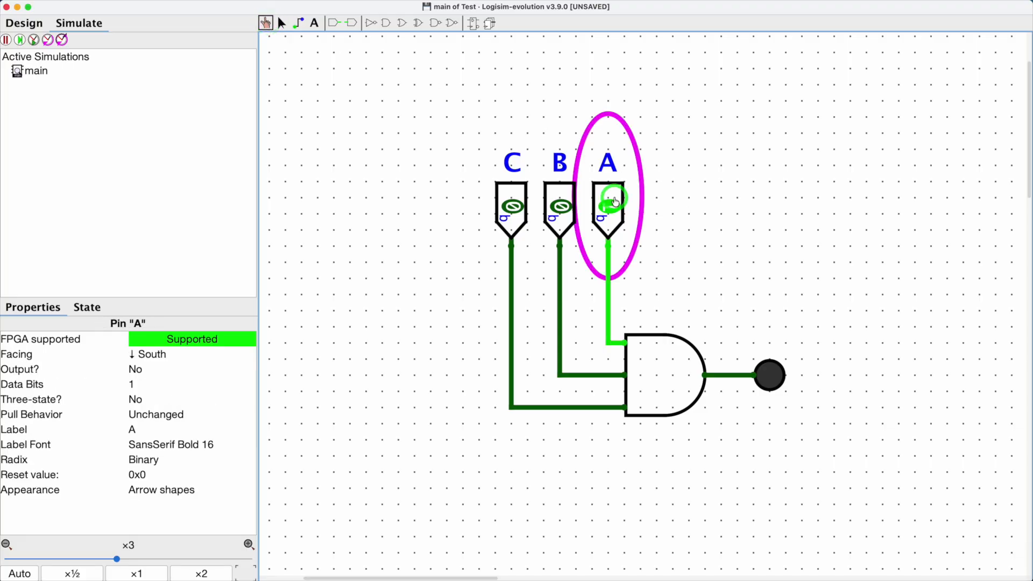
{"action": "left_click", "coordinate": [553, 205]}
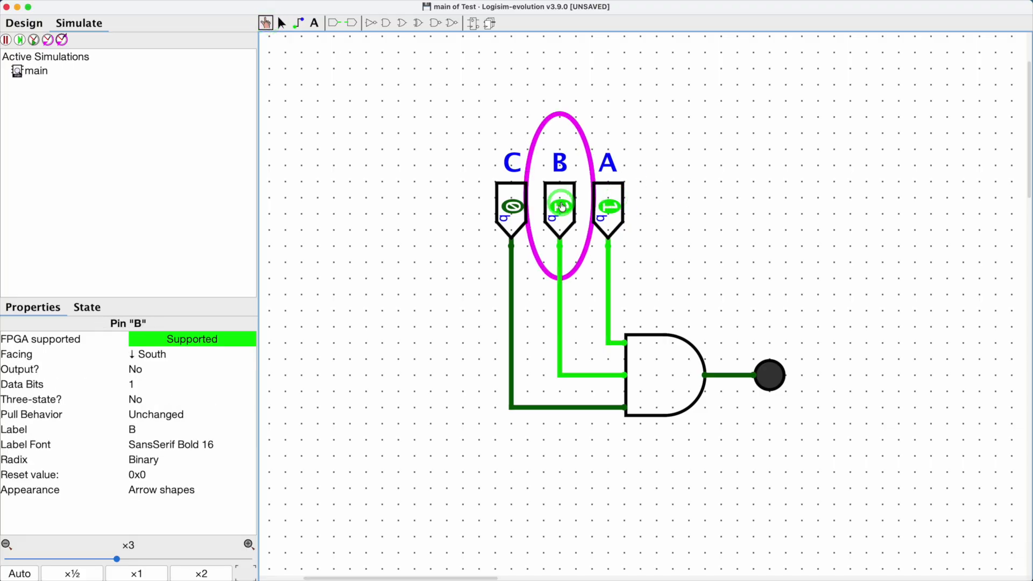
{"action": "left_click", "coordinate": [518, 212]}
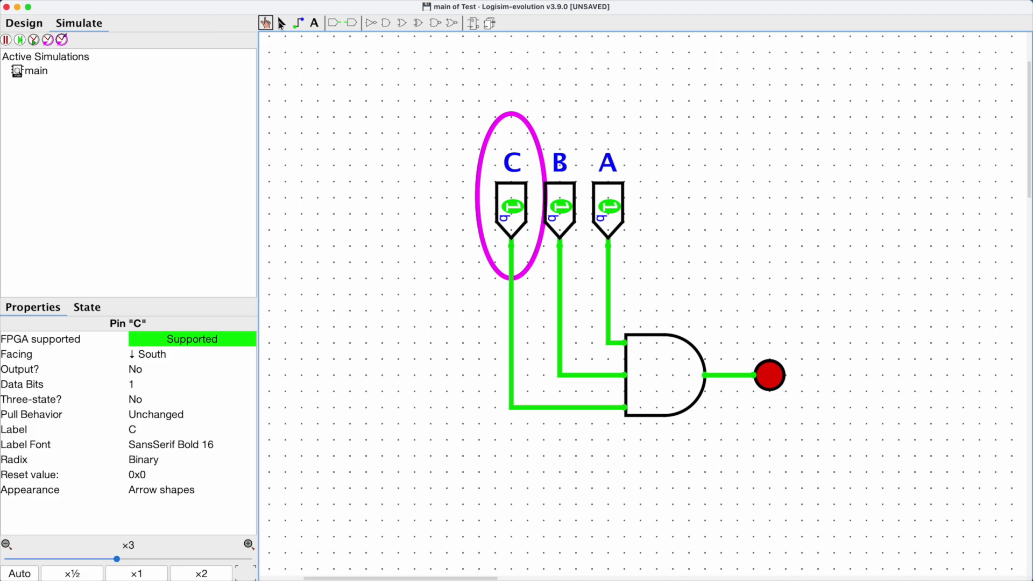
Step: Pause the simulation and move the AND gate and LED slightly to the right
{"action": "left_click", "coordinate": [281, 23]}
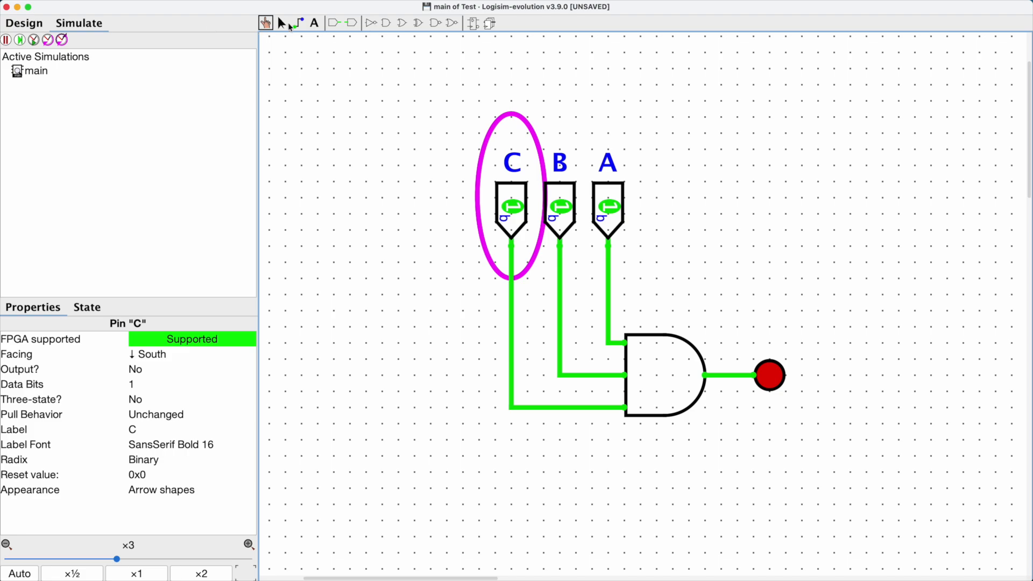
{"action": "left_click", "coordinate": [5, 39]}
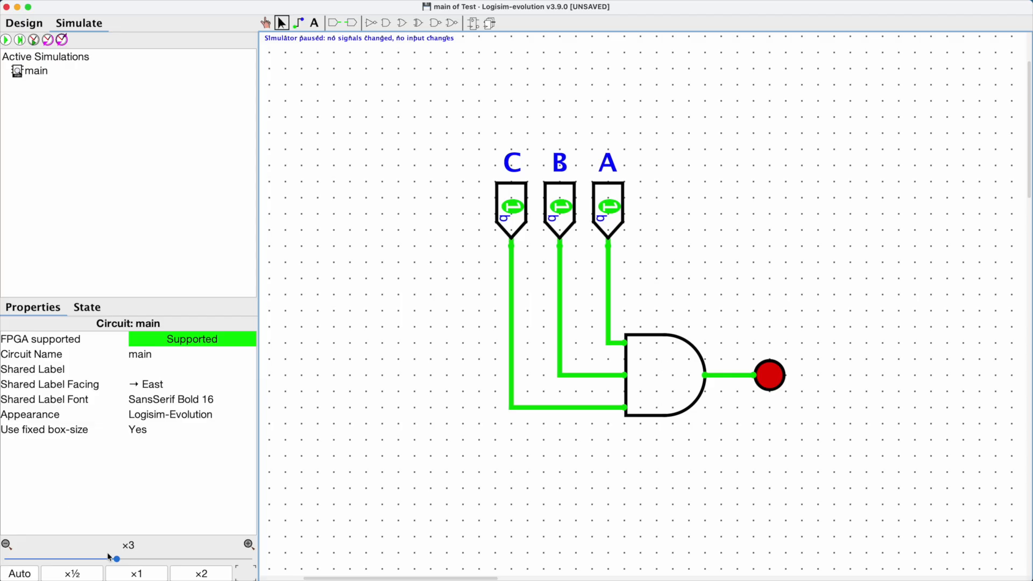
{"action": "left_click_drag", "start_coordinate": [121, 563], "coordinate": [106, 563]}
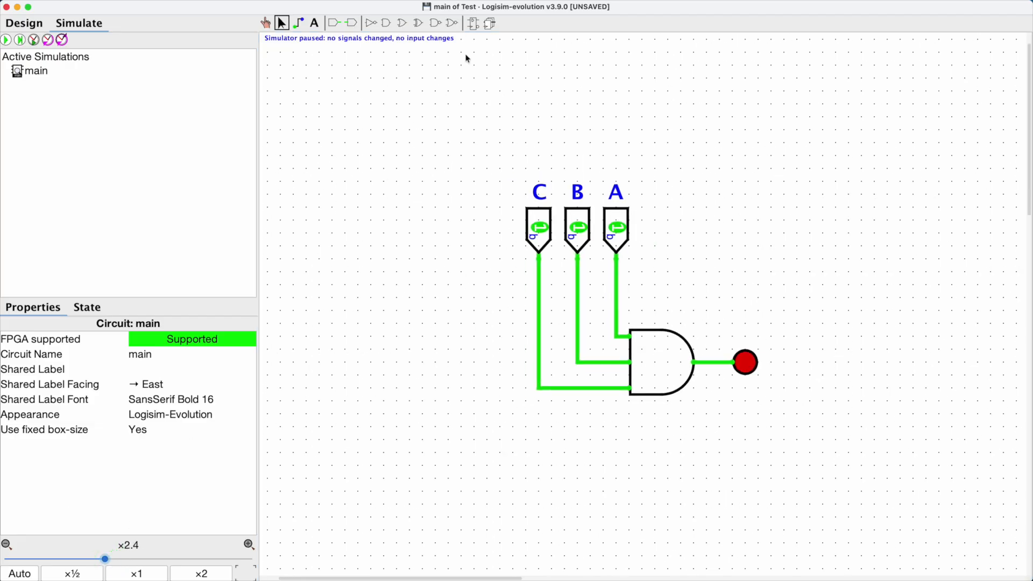
{"action": "left_click_drag", "start_coordinate": [452, 134], "coordinate": [821, 474]}
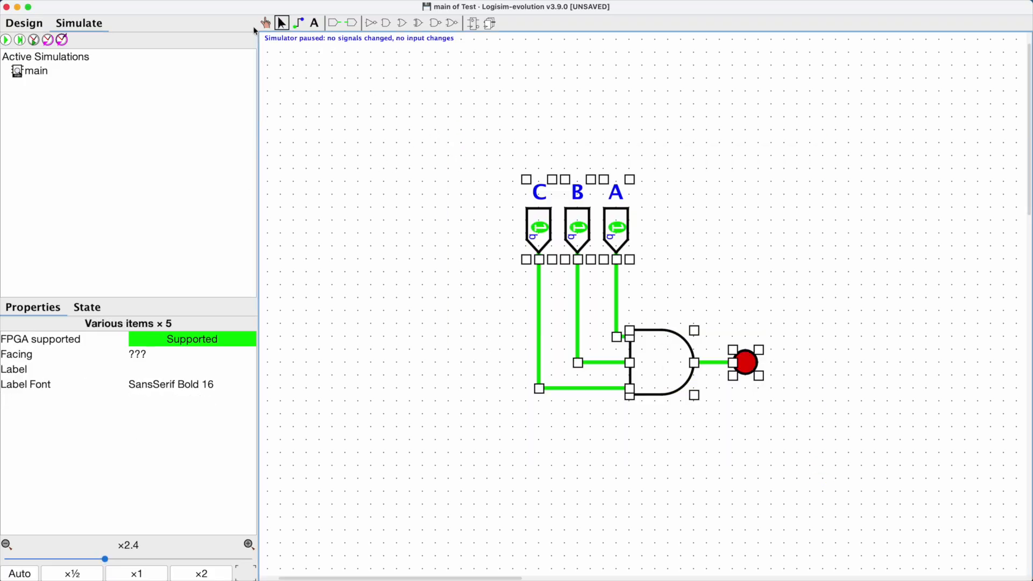
{"action": "left_click", "coordinate": [266, 23]}
{"action": "left_click_drag", "start_coordinate": [436, 221], "coordinate": [333, 166]}
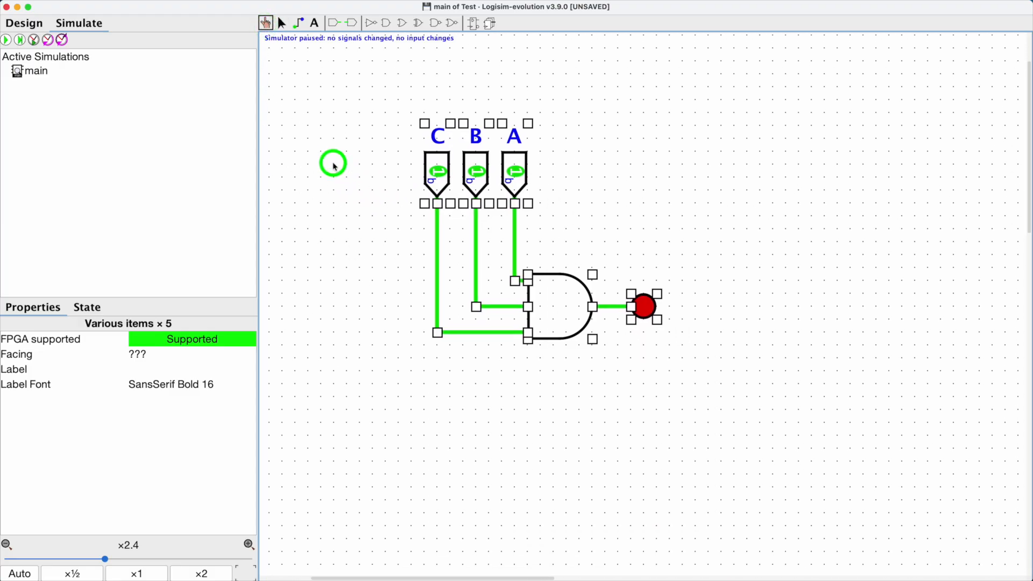
{"action": "left_click", "coordinate": [759, 174]}
{"action": "left_click", "coordinate": [282, 24]}
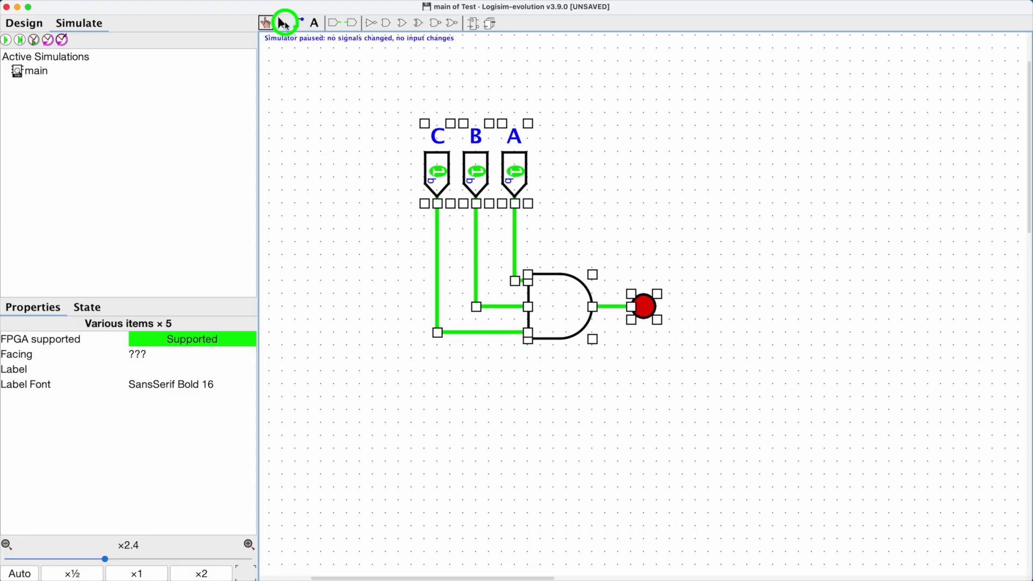
{"action": "left_click", "coordinate": [609, 247]}
{"action": "left_click_drag", "start_coordinate": [547, 258], "coordinate": [680, 381]}
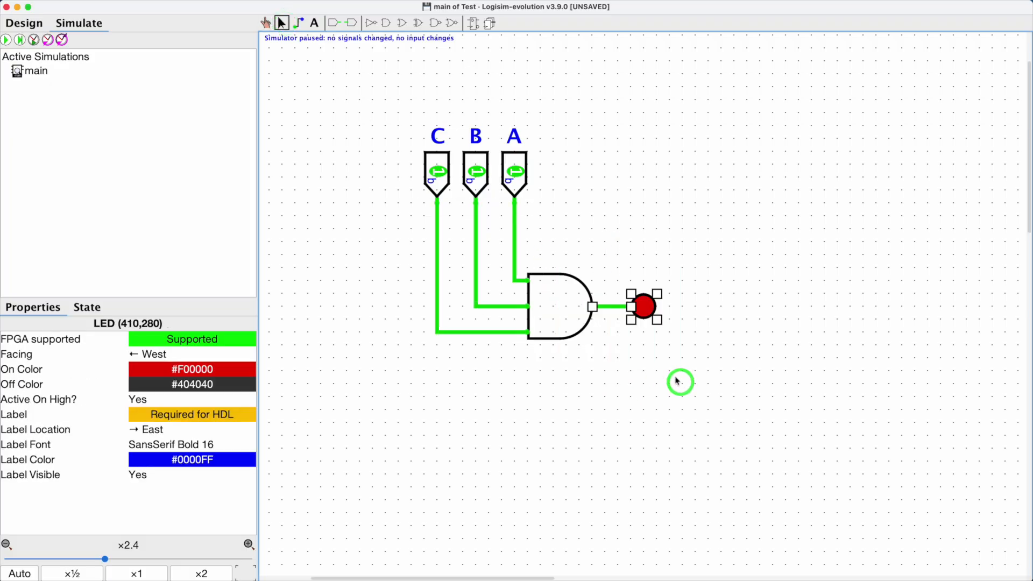
{"action": "left_click", "coordinate": [558, 278], "text": "shift"}
{"action": "left_click_drag", "start_coordinate": [558, 278], "coordinate": [606, 278]}
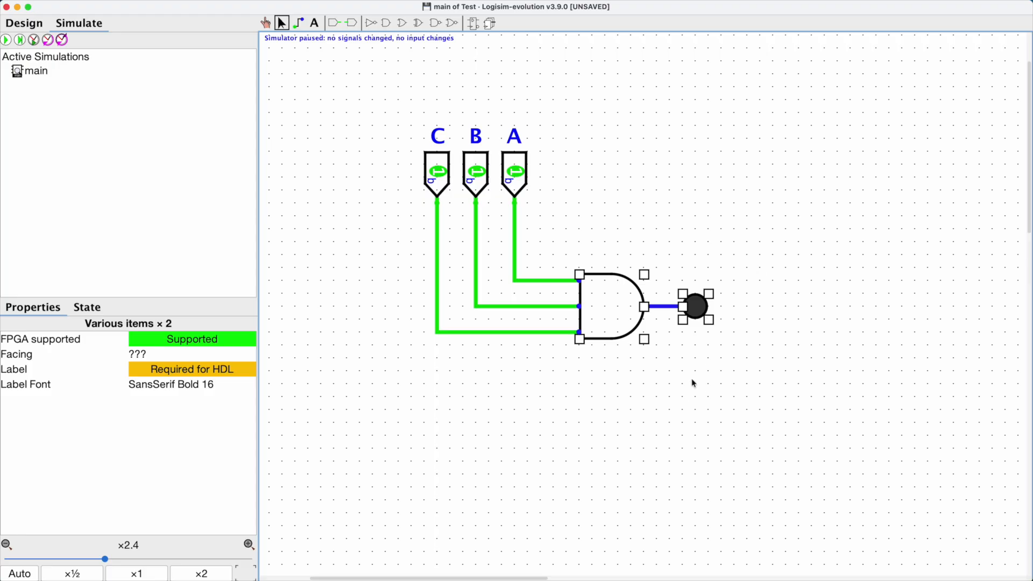
{"action": "left_click", "coordinate": [615, 279]}
{"action": "left_click", "coordinate": [720, 135]}
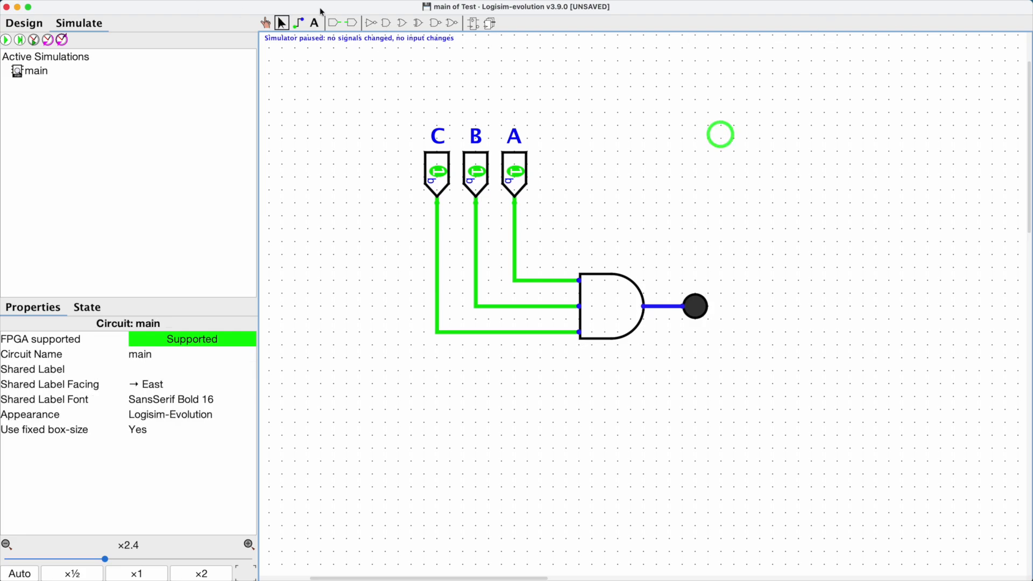
Step: Place a second AND gate below the first and set its number of inputs to 3
{"action": "left_click", "coordinate": [387, 23]}
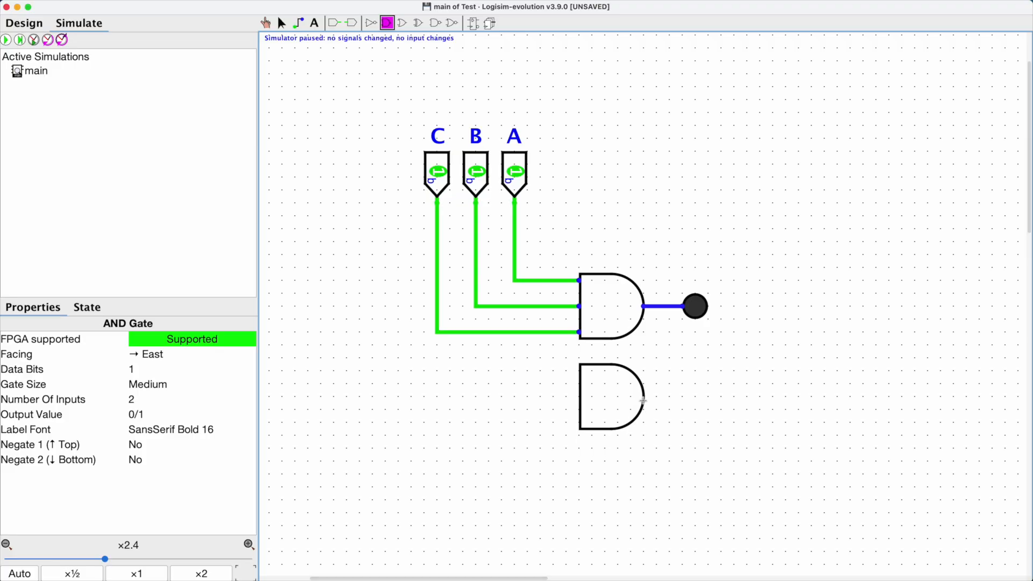
{"action": "left_click", "coordinate": [643, 401]}
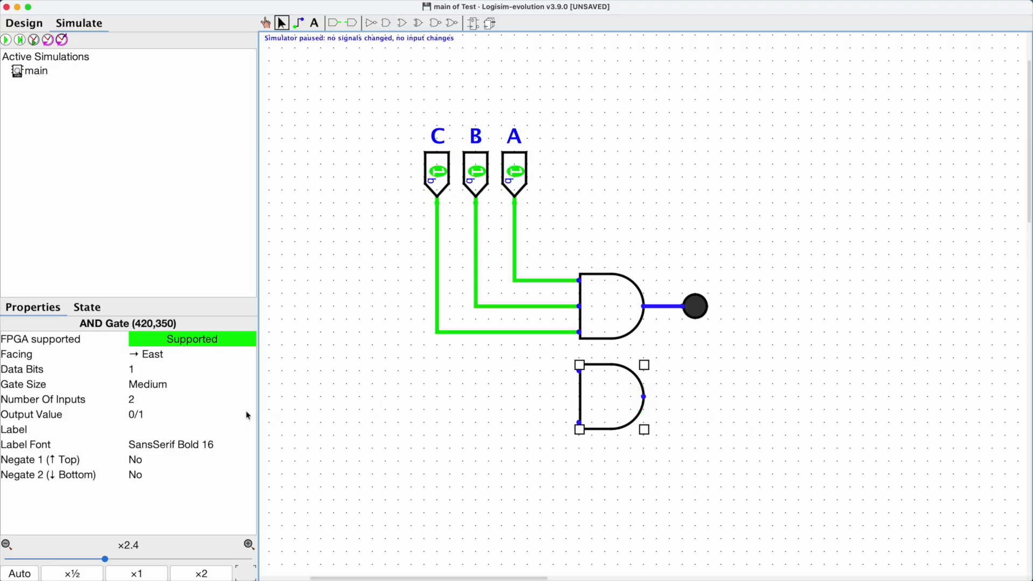
{"action": "left_click", "coordinate": [164, 398]}
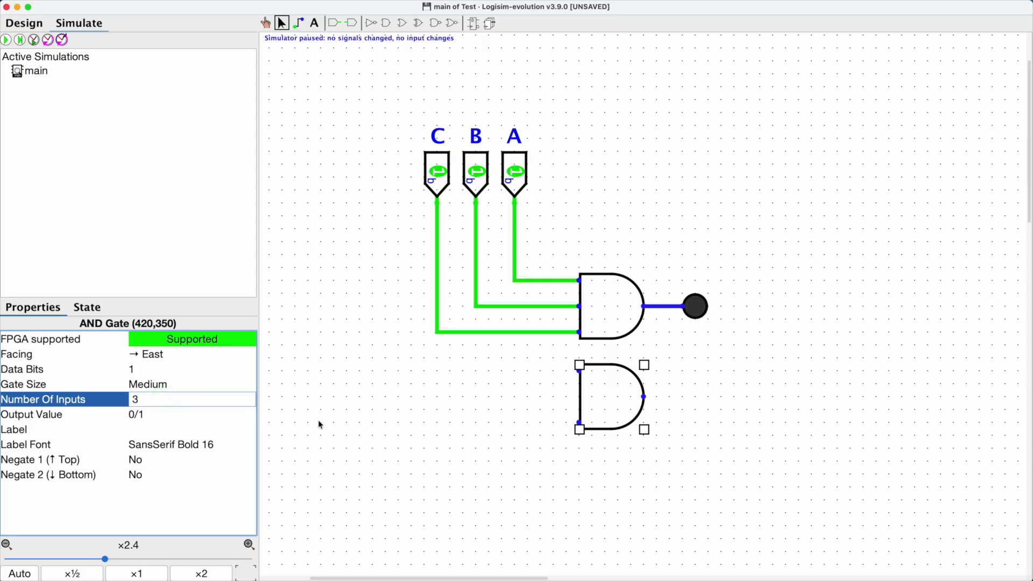
{"action": "left_click", "coordinate": [347, 421]}
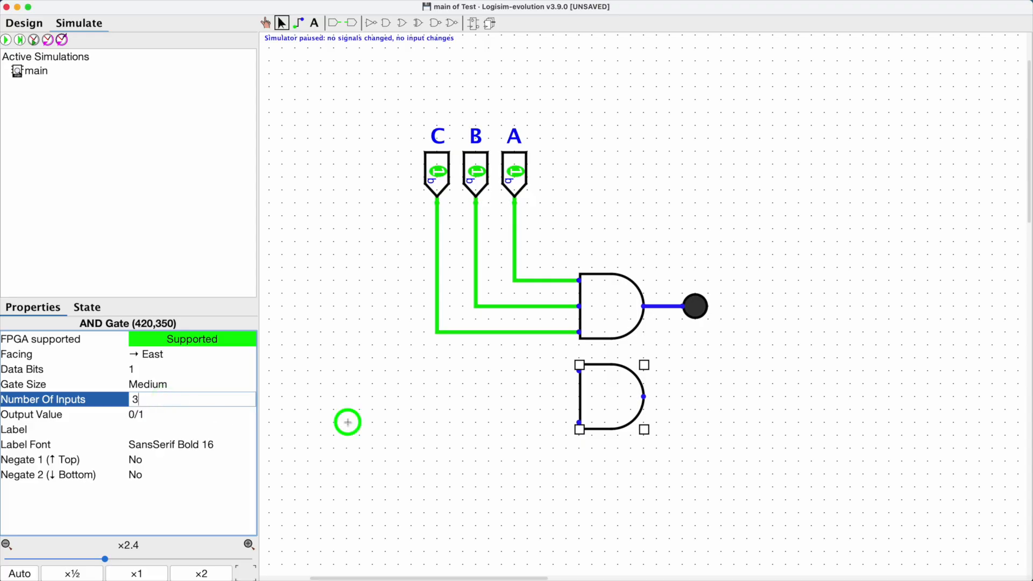
{"action": "left_click", "coordinate": [617, 396]}
{"action": "left_click", "coordinate": [150, 398]}
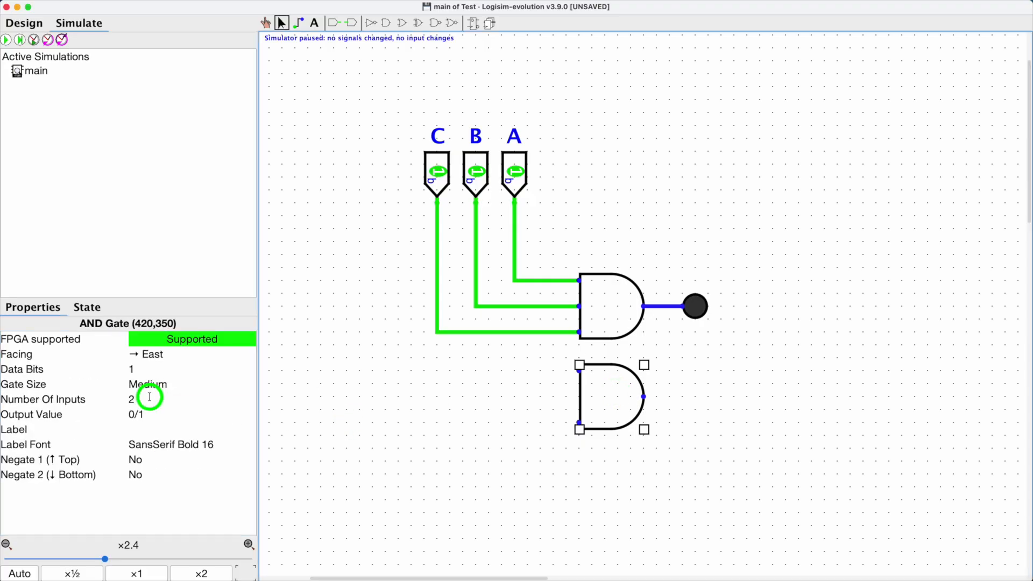
{"action": "key", "text": "BackSpace"}
{"action": "type", "text": "3"}
{"action": "key", "text": "Return"}
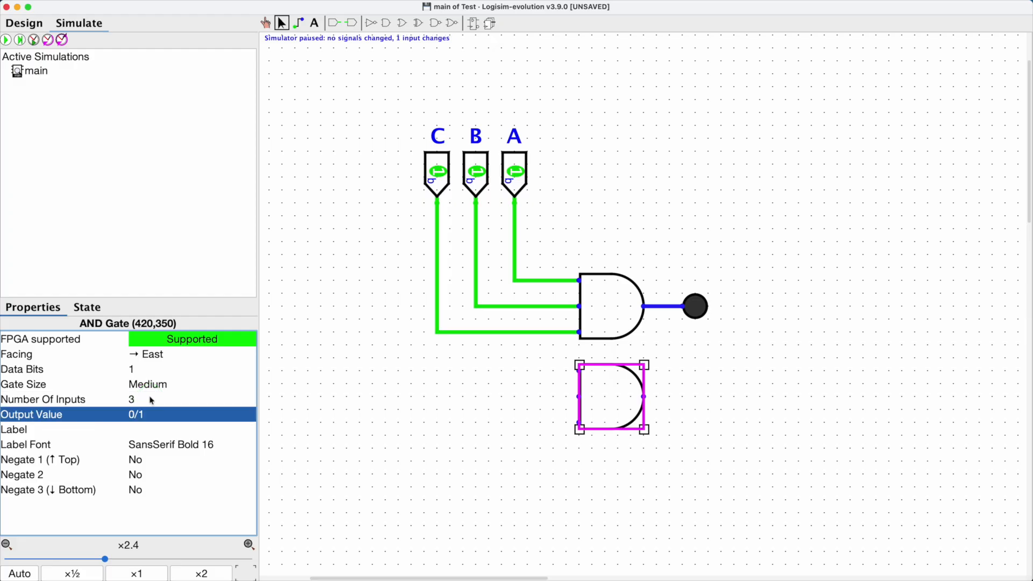
{"action": "left_click", "coordinate": [712, 410]}
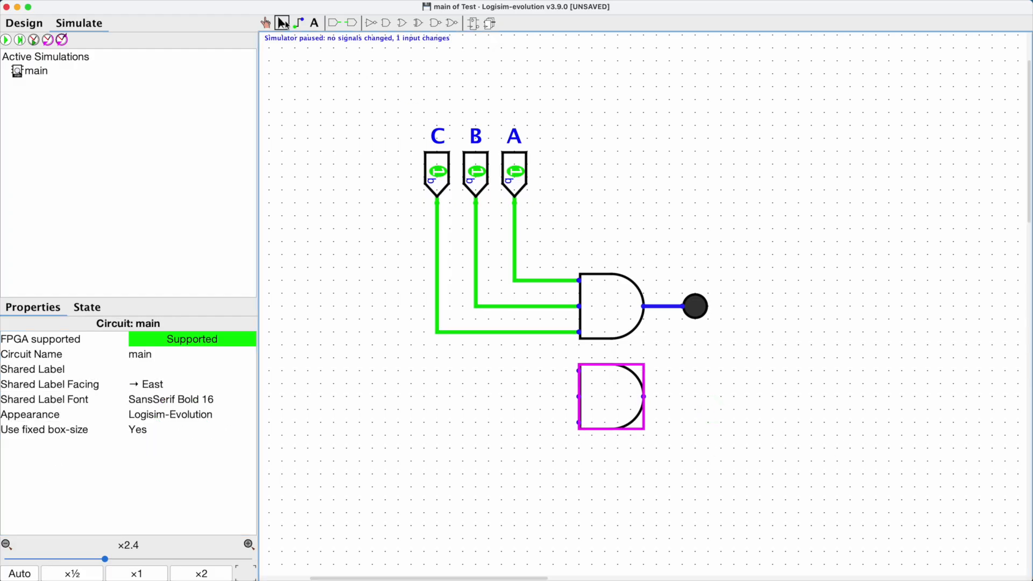
Step: Start the simulation briefly and pause it again
{"action": "left_click", "coordinate": [769, 425]}
{"action": "left_click", "coordinate": [283, 24]}
{"action": "left_click", "coordinate": [520, 503]}
{"action": "left_click", "coordinate": [526, 373]}
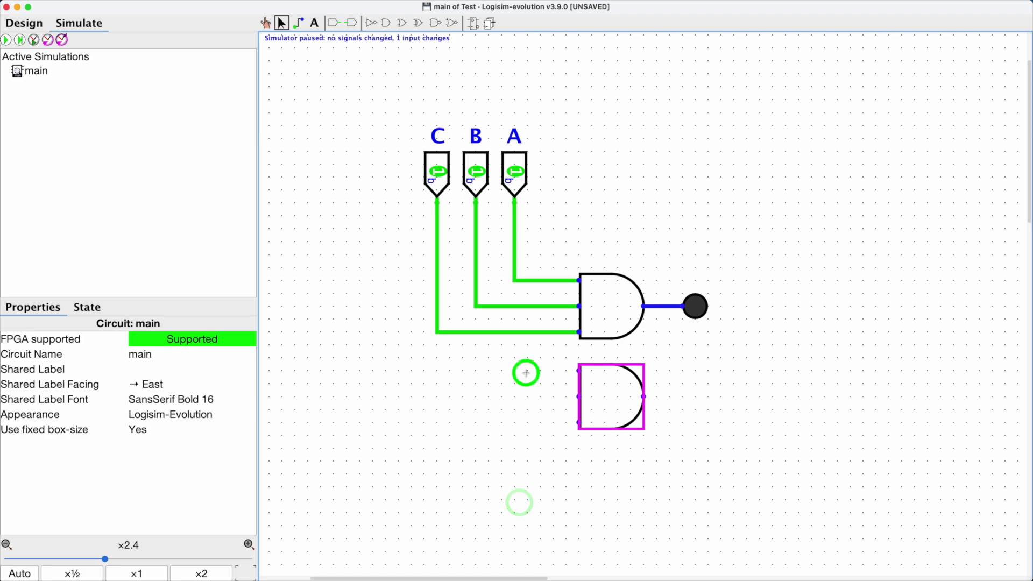
{"action": "left_click", "coordinate": [671, 367]}
{"action": "left_click", "coordinate": [605, 300]}
{"action": "left_click", "coordinate": [618, 398]}
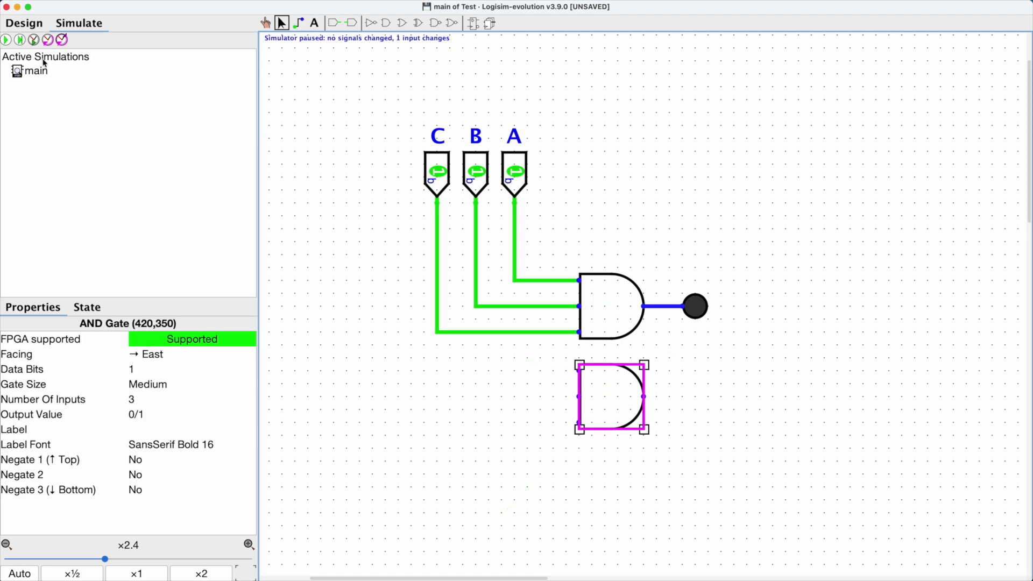
{"action": "left_click", "coordinate": [6, 40]}
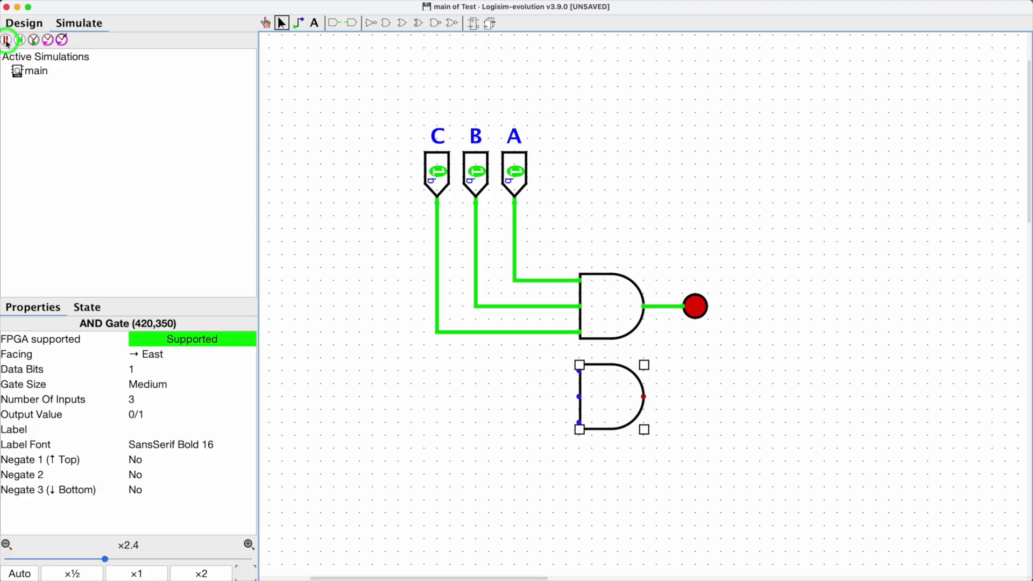
{"action": "left_click", "coordinate": [6, 40]}
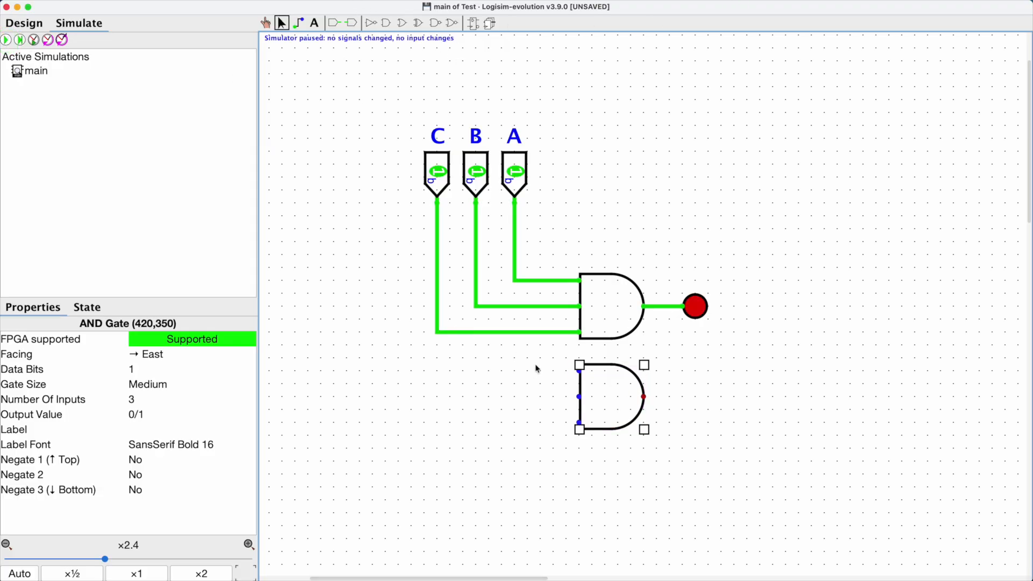
{"action": "left_click", "coordinate": [657, 199]}
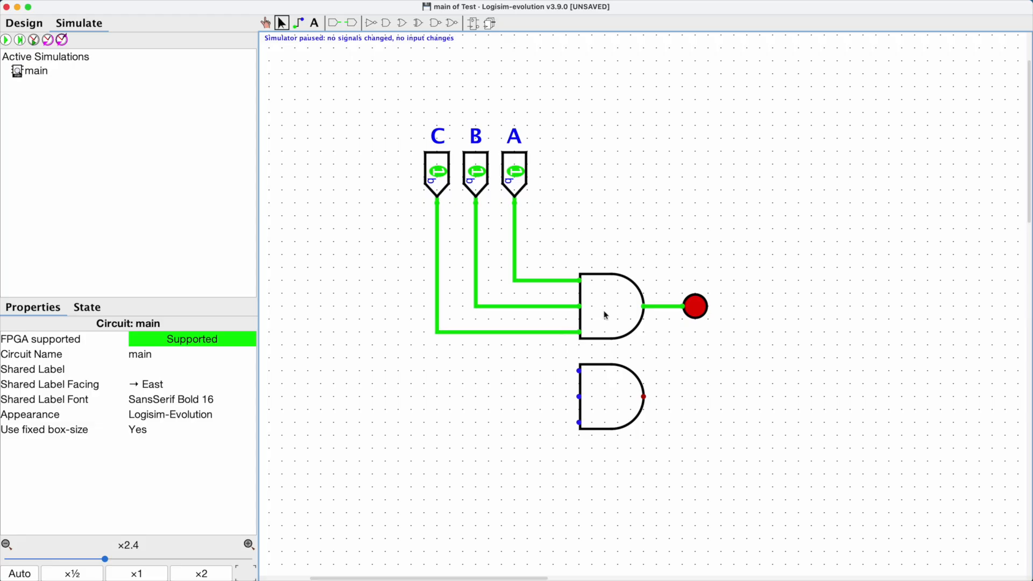
Step: Select the second AND gate and set its Negate 1 (Top) input to Yes
{"action": "left_click", "coordinate": [624, 375]}
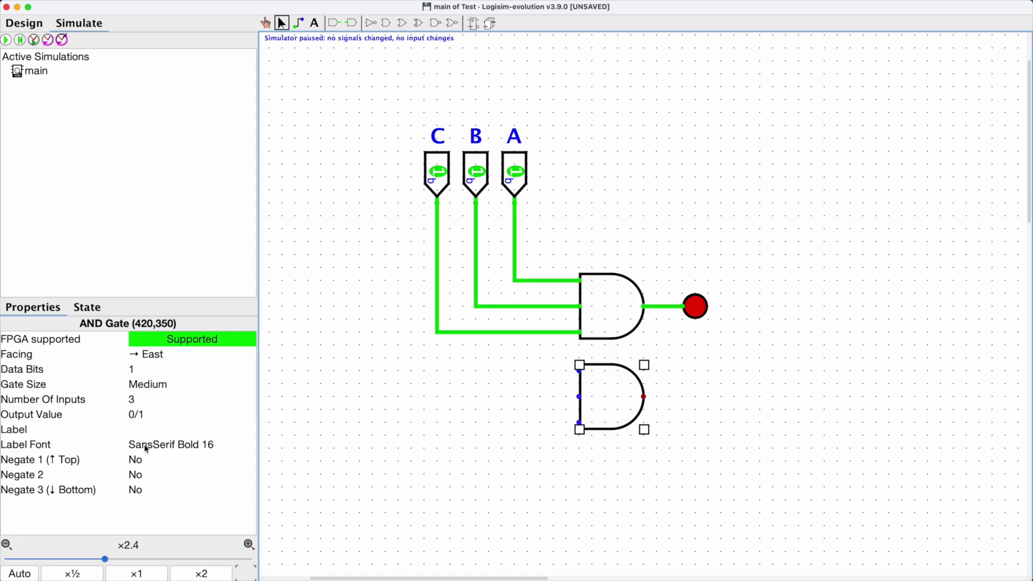
{"action": "left_click", "coordinate": [28, 462]}
{"action": "left_click", "coordinate": [26, 474]}
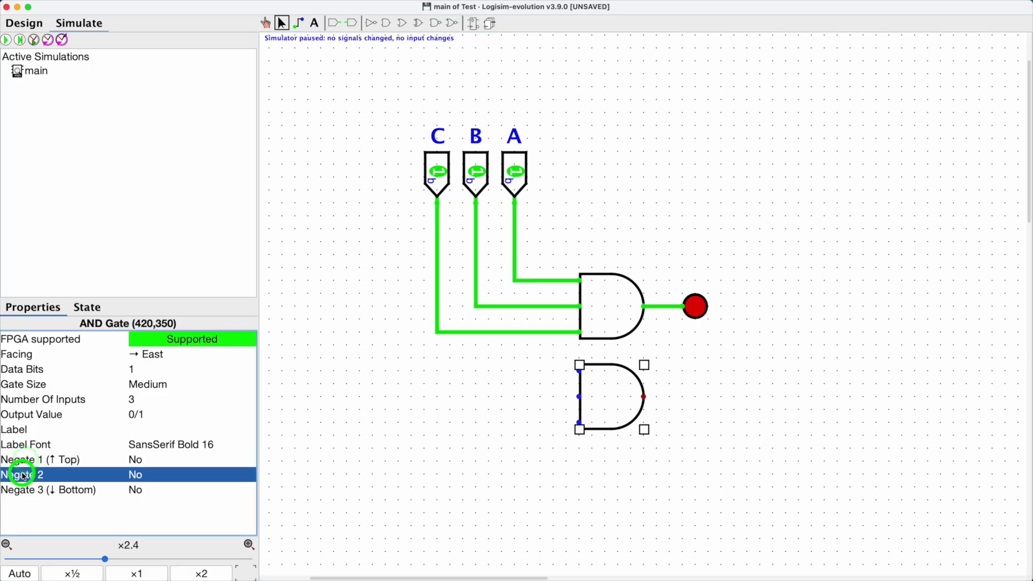
{"action": "left_click", "coordinate": [22, 490]}
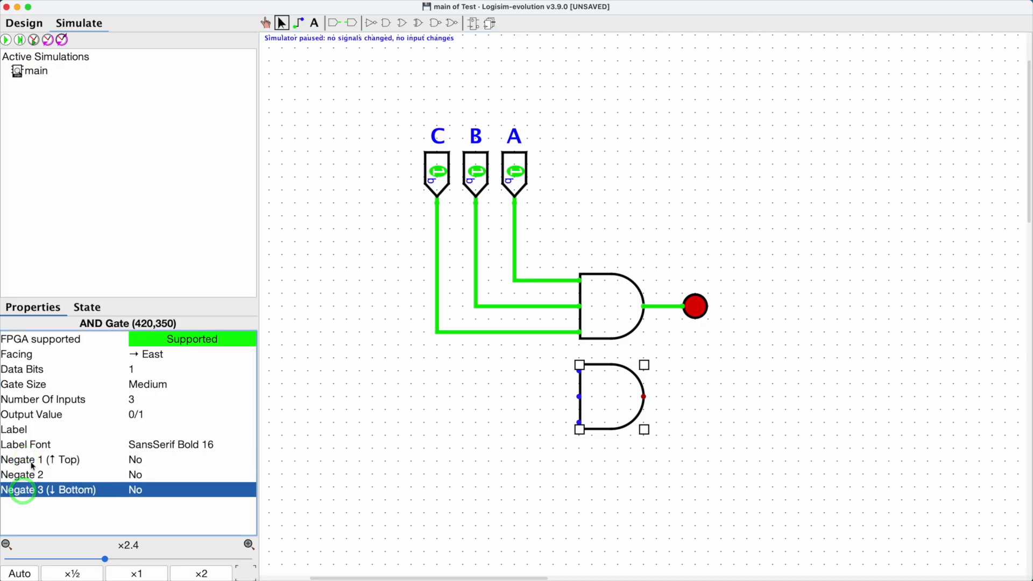
{"action": "left_click", "coordinate": [32, 462]}
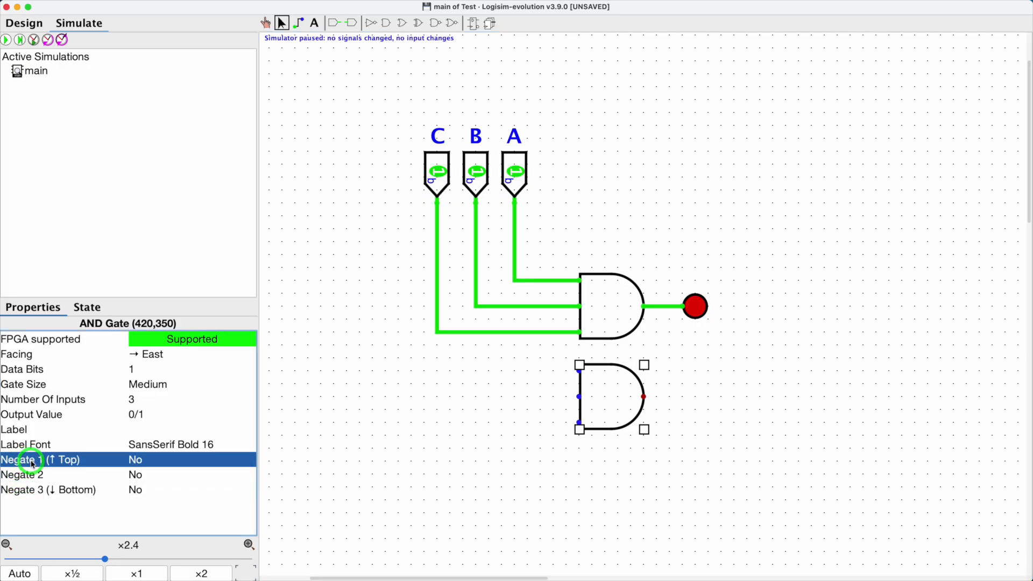
{"action": "left_click", "coordinate": [33, 476]}
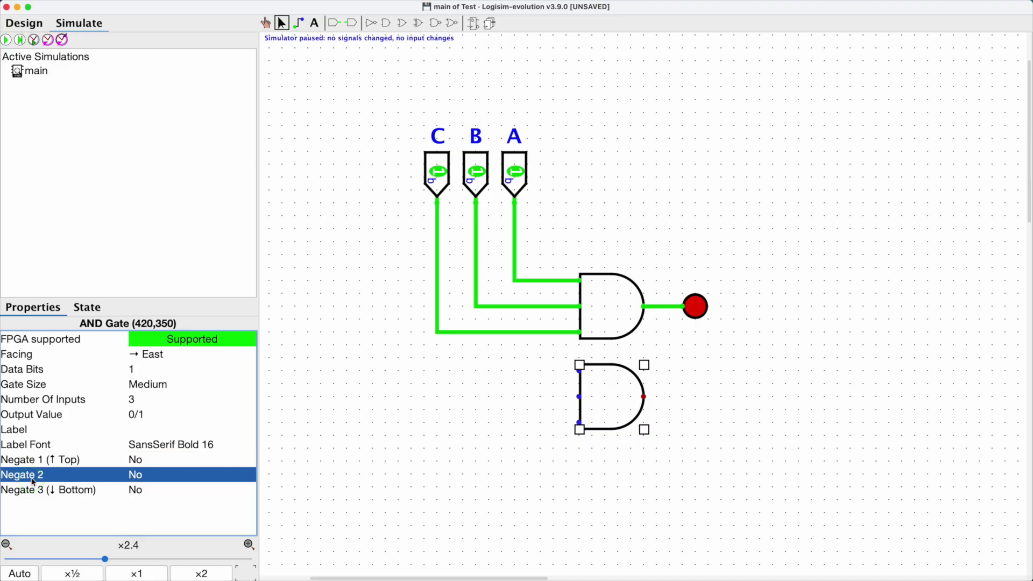
{"action": "left_click", "coordinate": [33, 491]}
{"action": "left_click", "coordinate": [32, 478]}
{"action": "left_click", "coordinate": [42, 461]}
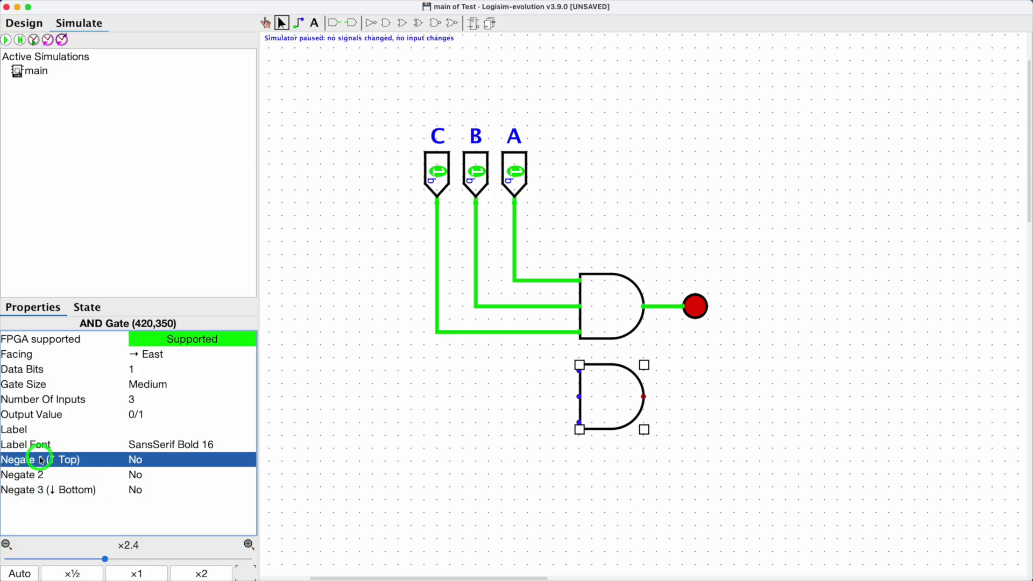
{"action": "left_click", "coordinate": [164, 464]}
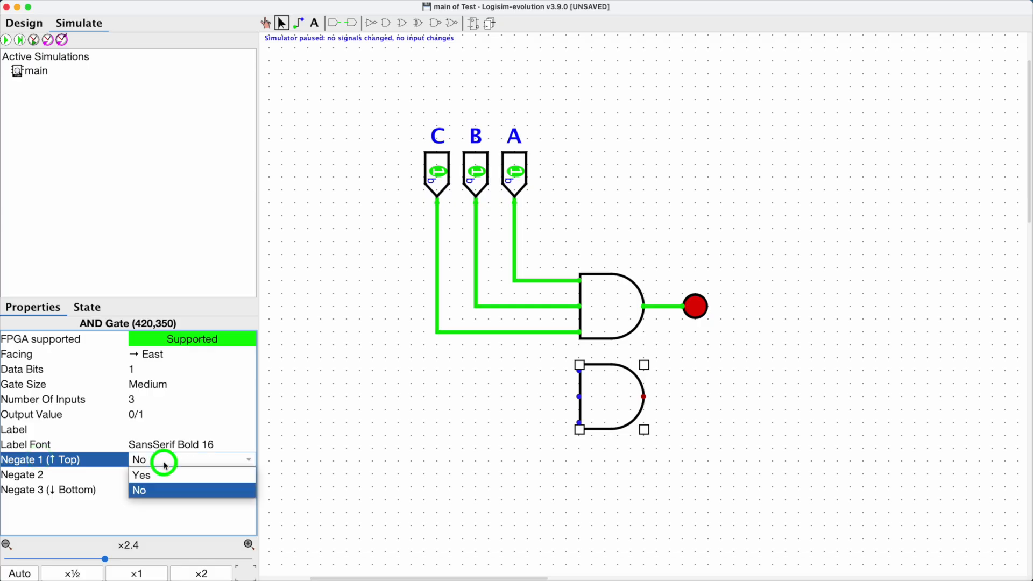
{"action": "left_click", "coordinate": [163, 474]}
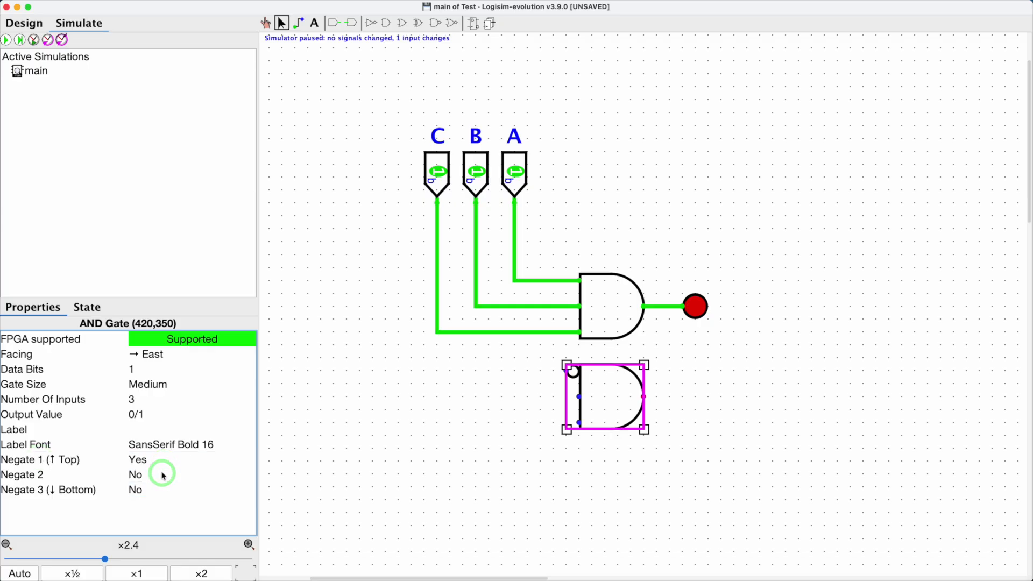
Step: Deselect the gate and resume the simulation
{"action": "left_click", "coordinate": [603, 487]}
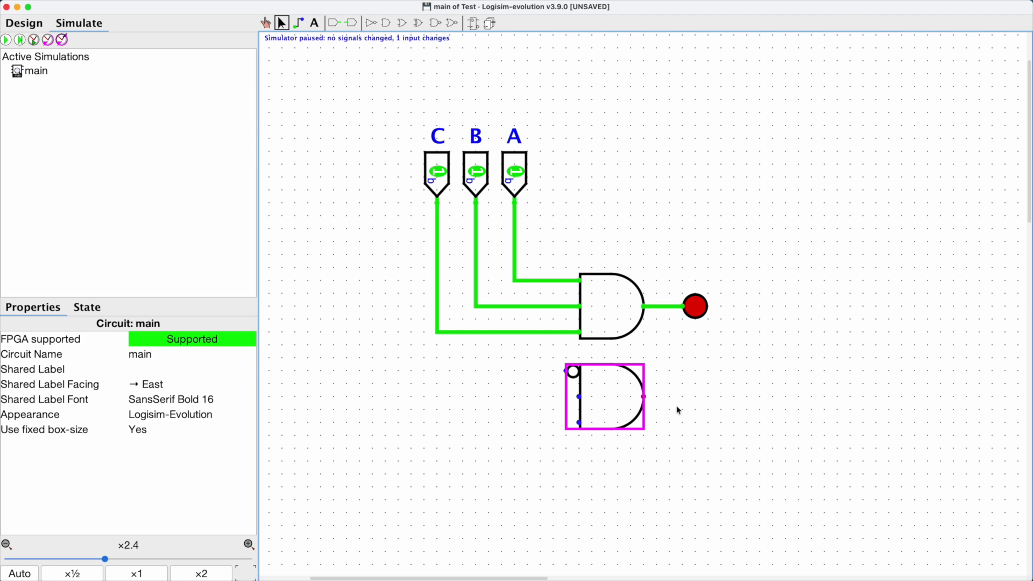
{"action": "left_click", "coordinate": [605, 524]}
{"action": "left_click", "coordinate": [6, 42]}
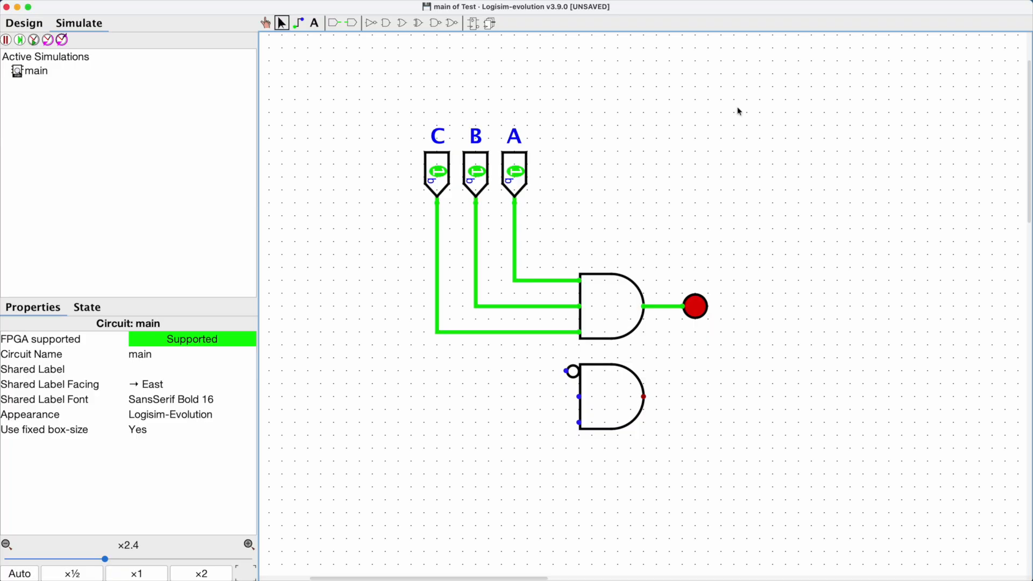
Step: Wire the A, B and C input lines to the three inputs of the second AND gate
{"action": "left_click", "coordinate": [300, 25]}
{"action": "left_click_drag", "start_coordinate": [554, 281], "coordinate": [562, 378]}
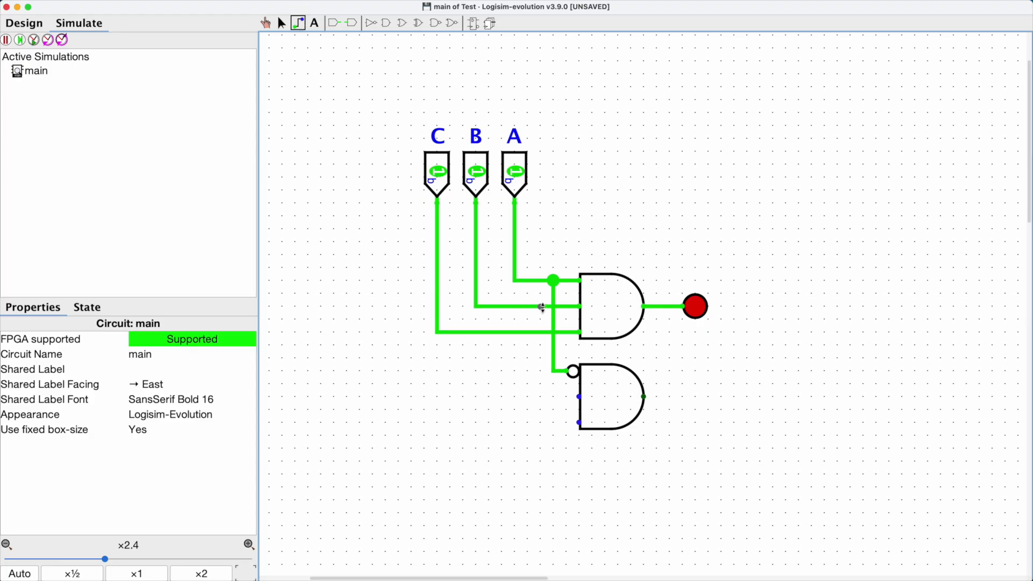
{"action": "left_click_drag", "start_coordinate": [541, 307], "coordinate": [568, 397]}
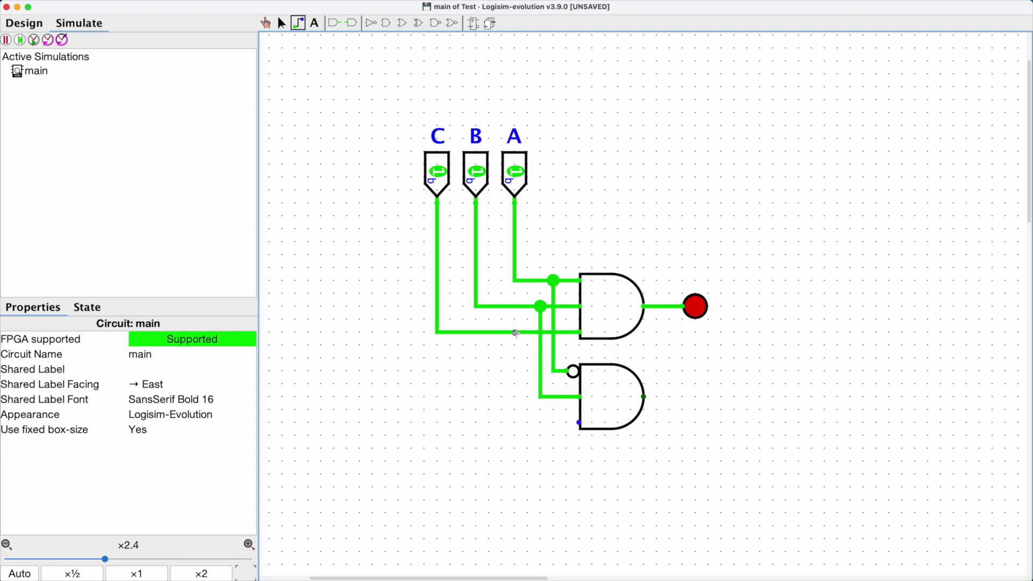
{"action": "left_click_drag", "start_coordinate": [528, 333], "coordinate": [579, 422]}
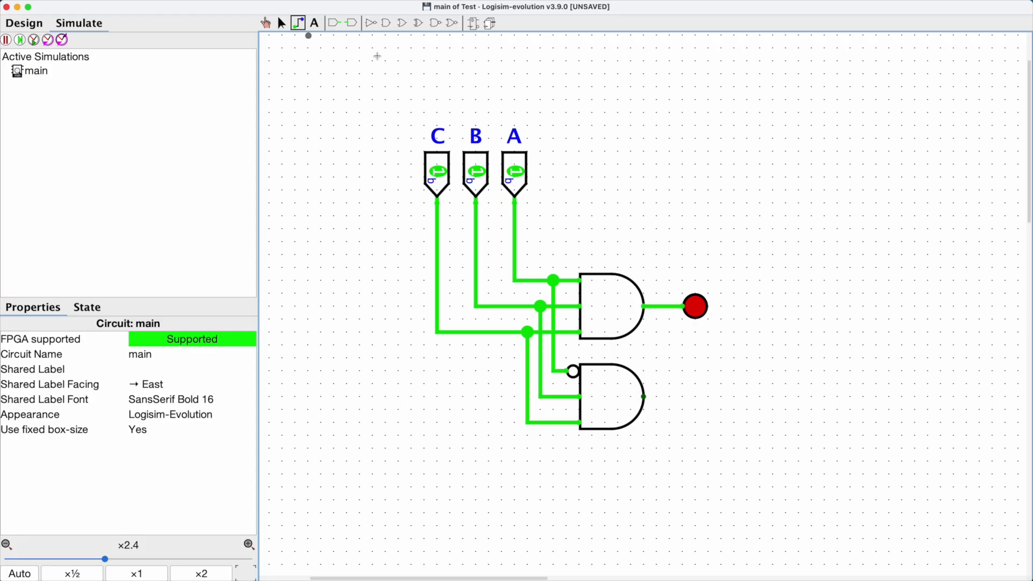
{"action": "left_click", "coordinate": [281, 23]}
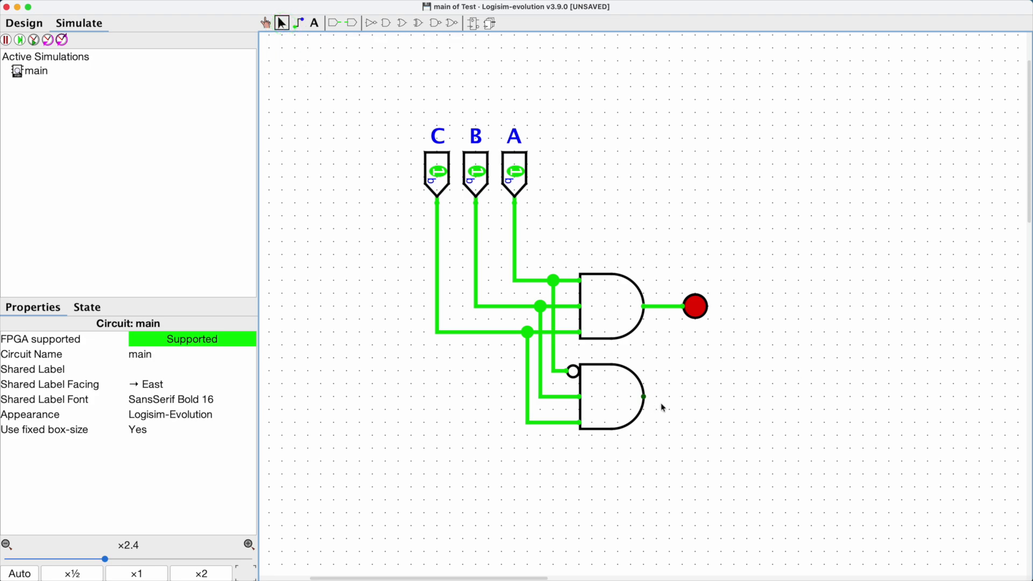
Step: Place an LED to the right of the second AND gate and wire it to the gate's output
{"action": "left_click", "coordinate": [24, 23]}
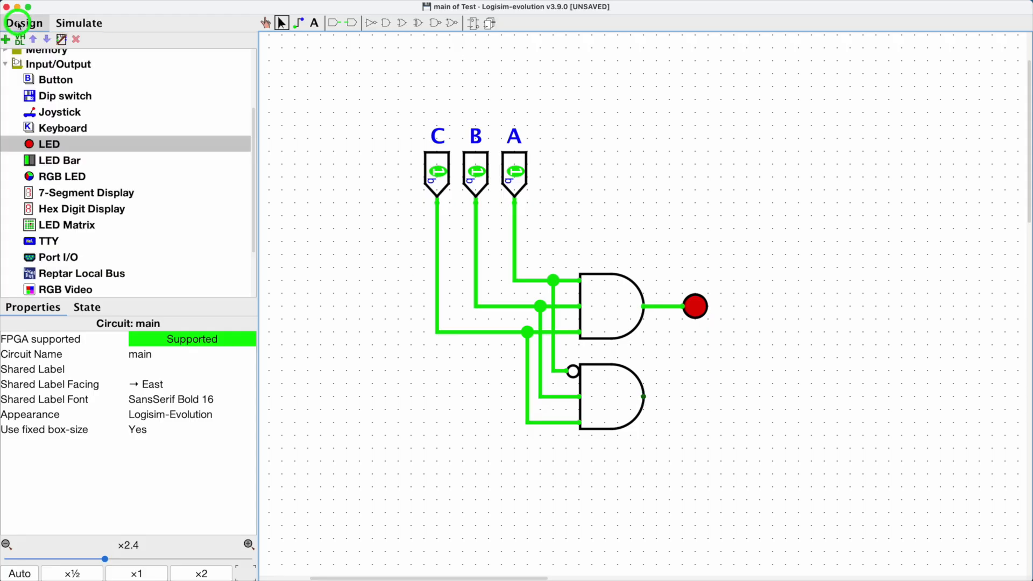
{"action": "left_click", "coordinate": [30, 145]}
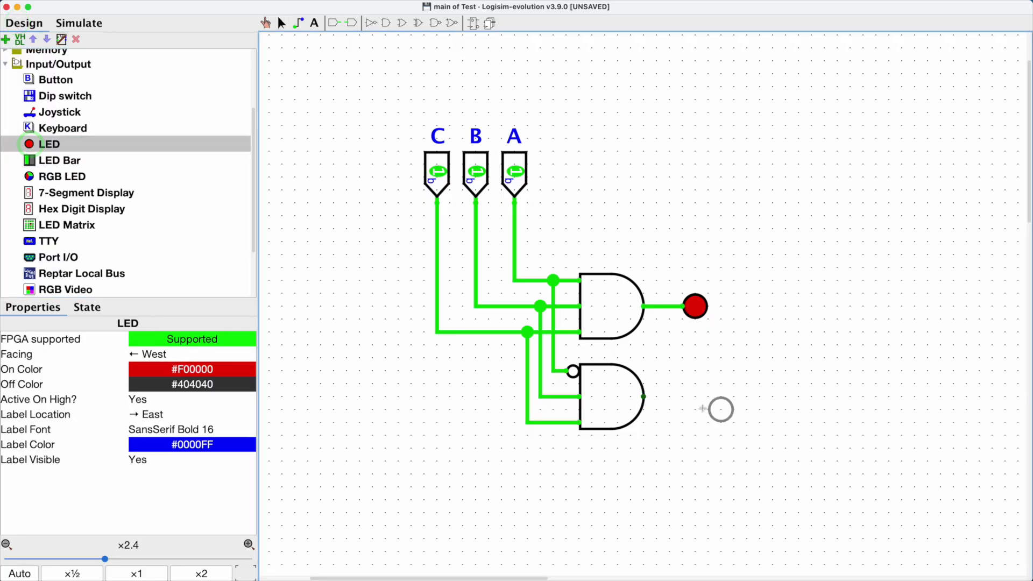
{"action": "left_click", "coordinate": [683, 398]}
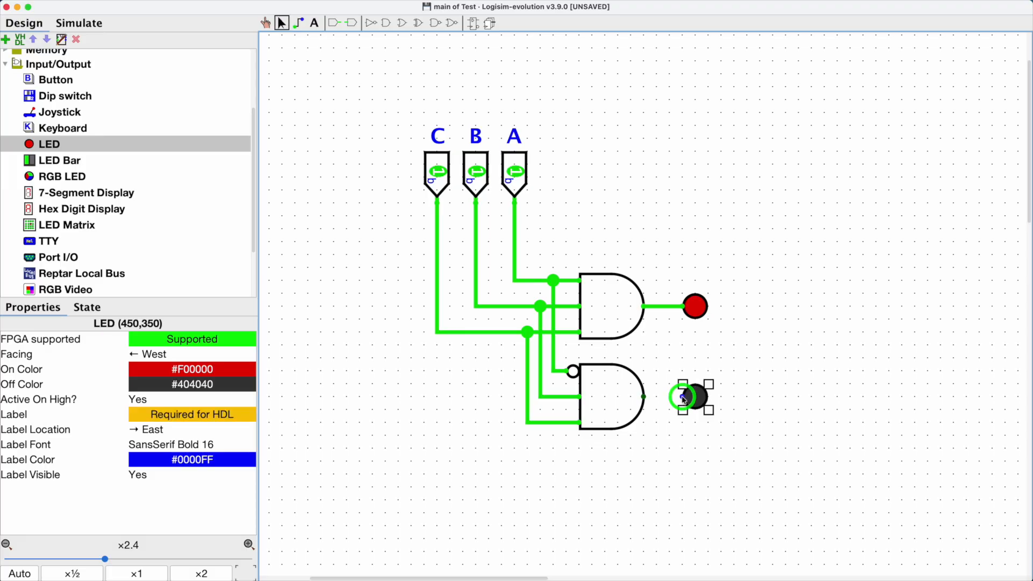
{"action": "left_click", "coordinate": [299, 23]}
{"action": "left_click", "coordinate": [682, 397]}
{"action": "left_click_drag", "start_coordinate": [682, 396], "coordinate": [644, 397]}
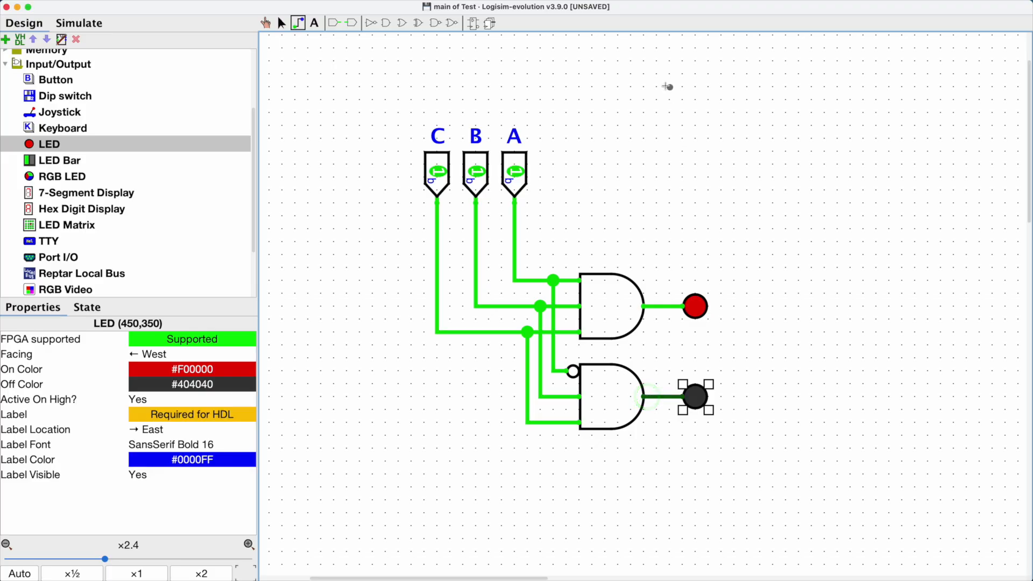
{"action": "left_click", "coordinate": [642, 9]}
Step: Toggle inputs A, B and C off and on with the Poke tool to test both gates
{"action": "left_click", "coordinate": [265, 23]}
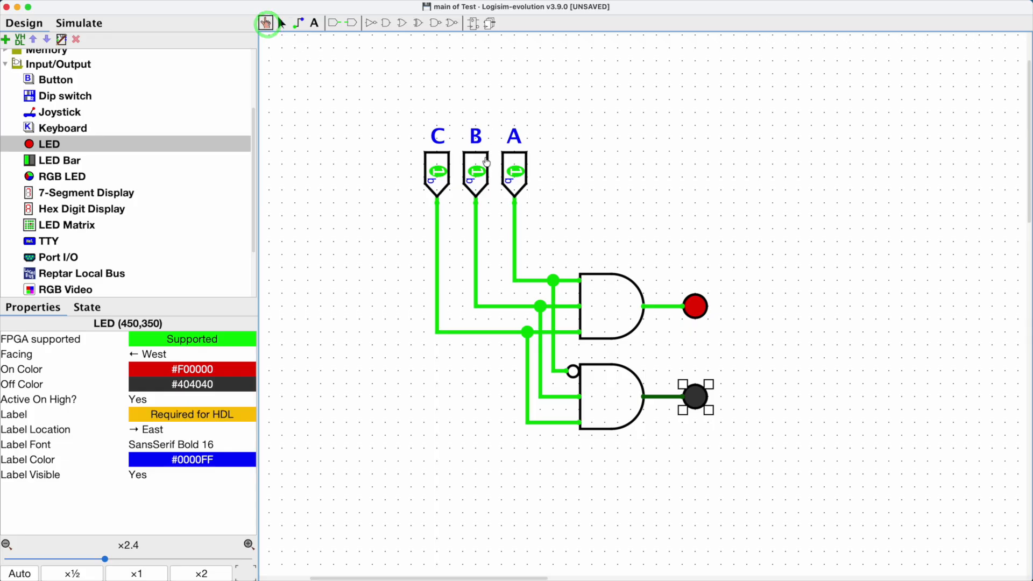
{"action": "left_click", "coordinate": [514, 173]}
{"action": "left_click", "coordinate": [477, 172]}
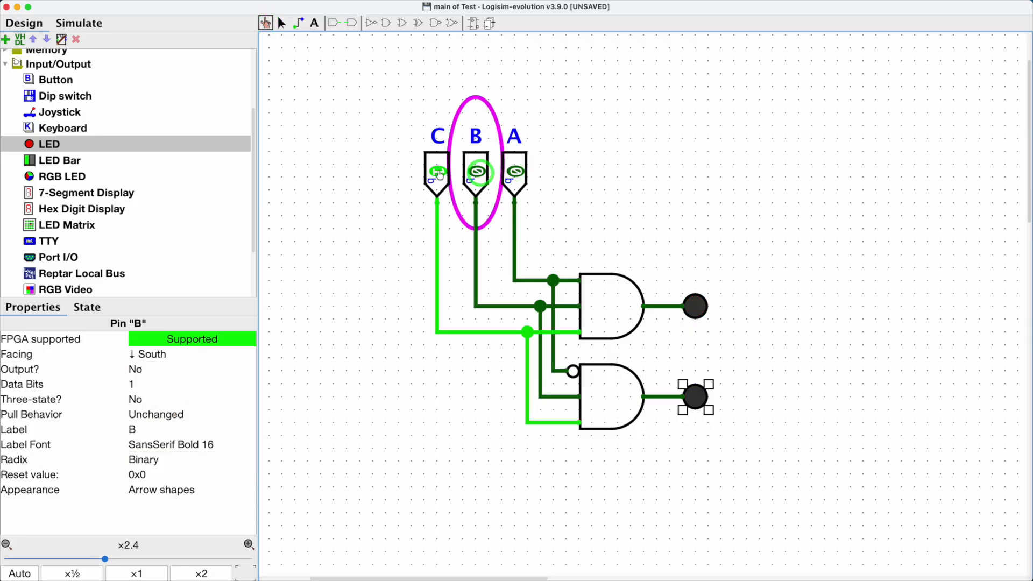
{"action": "left_click", "coordinate": [439, 172]}
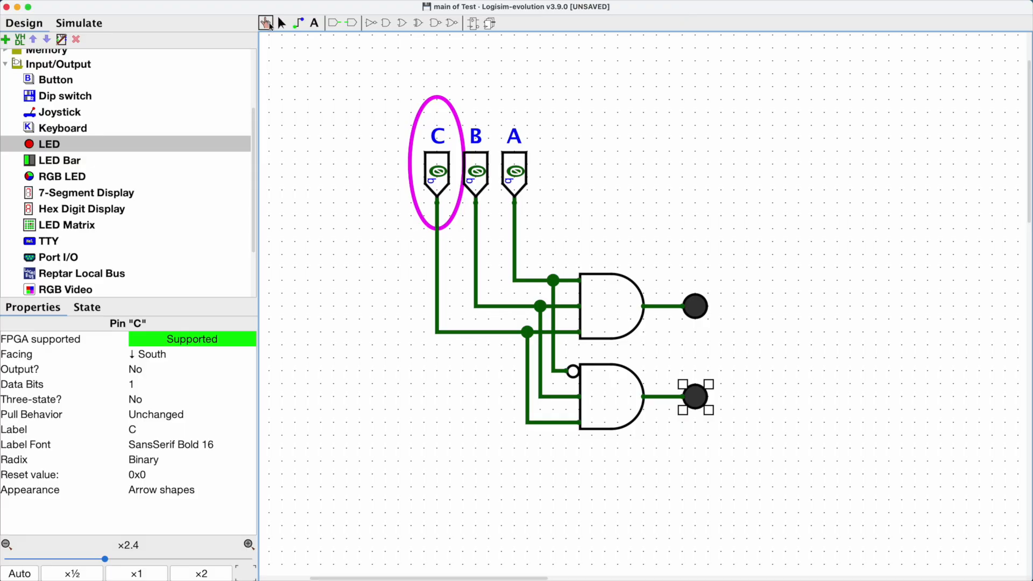
{"action": "left_click", "coordinate": [269, 25]}
{"action": "left_click", "coordinate": [516, 175]}
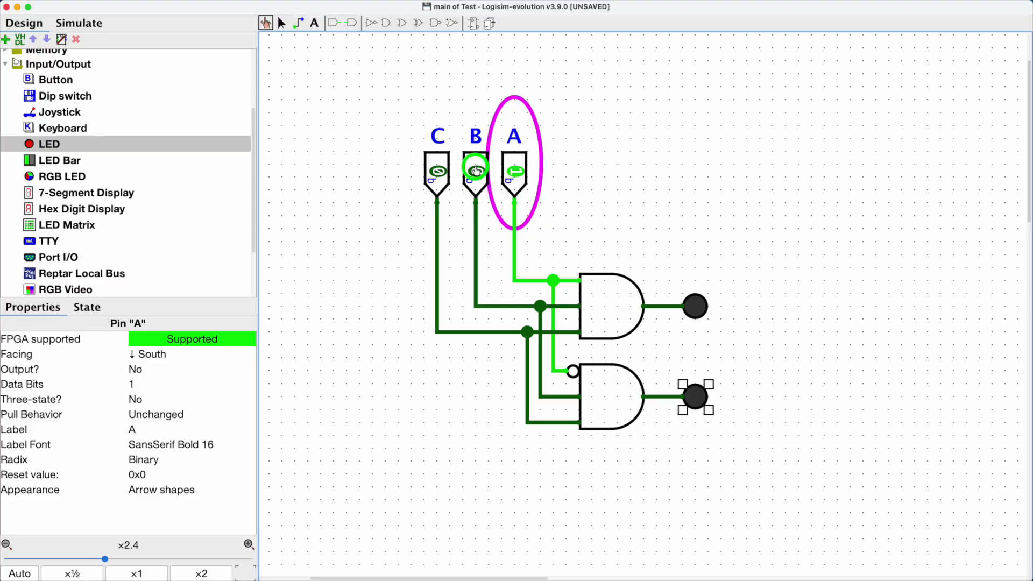
{"action": "left_click", "coordinate": [477, 172]}
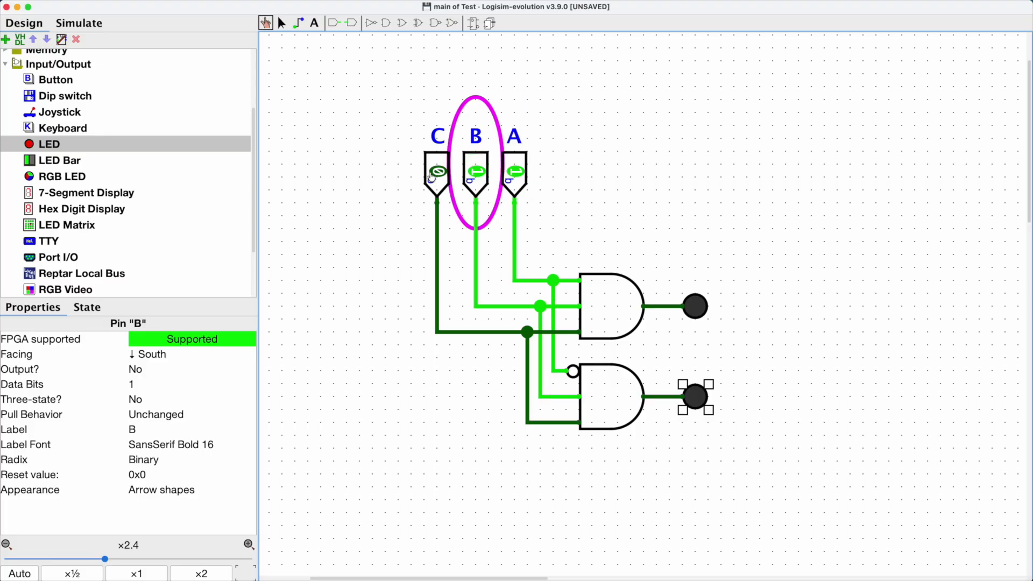
{"action": "left_click", "coordinate": [432, 175]}
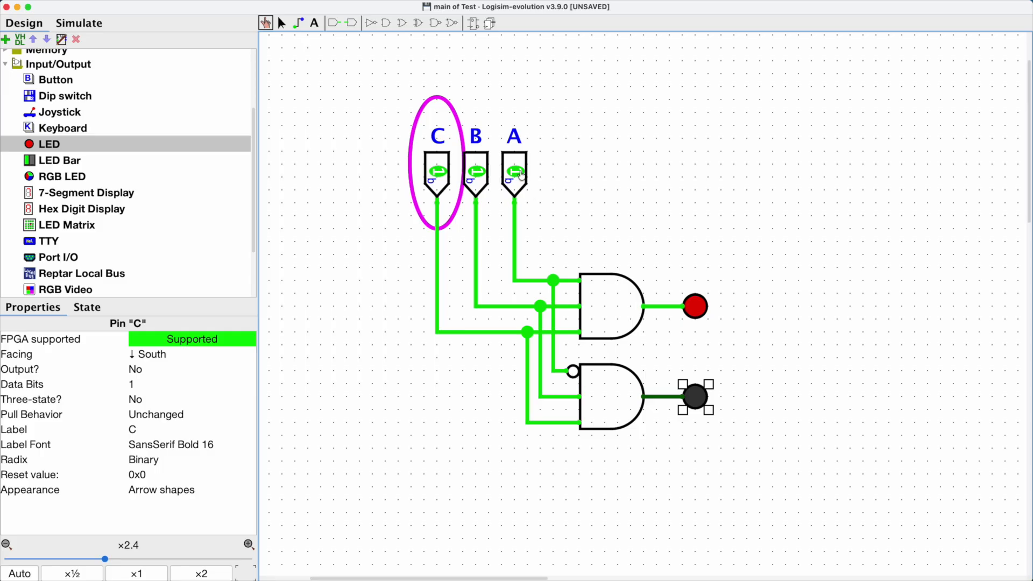
{"action": "left_click", "coordinate": [515, 172]}
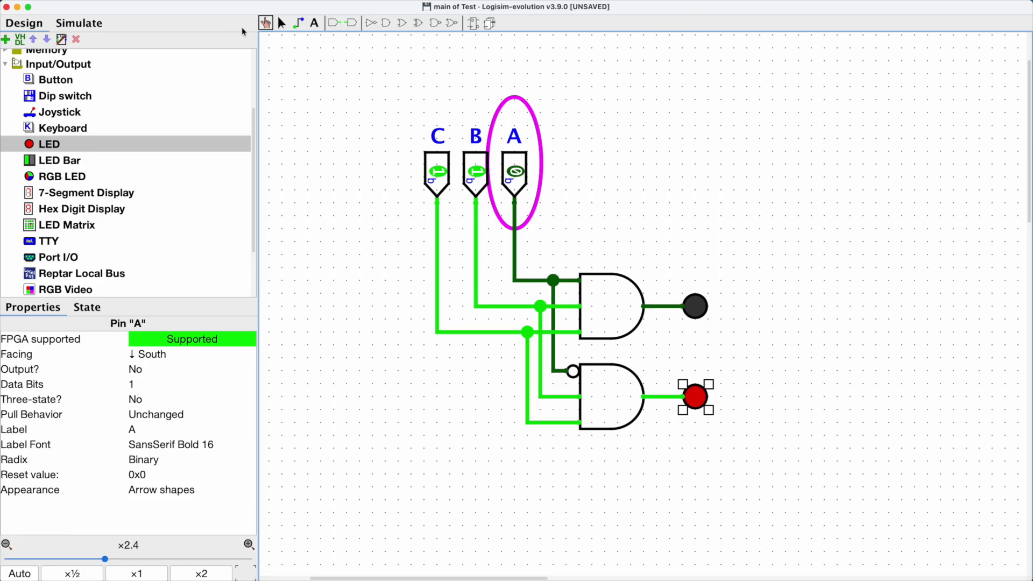
Step: Place a third, two-input AND gate below the second gate
{"action": "left_click", "coordinate": [281, 23]}
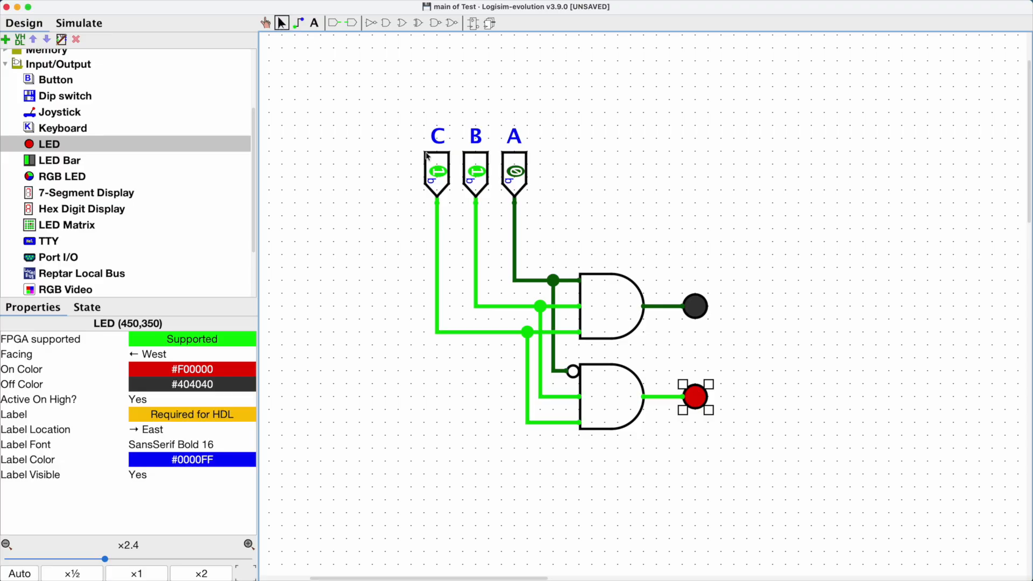
{"action": "left_click", "coordinate": [611, 291]}
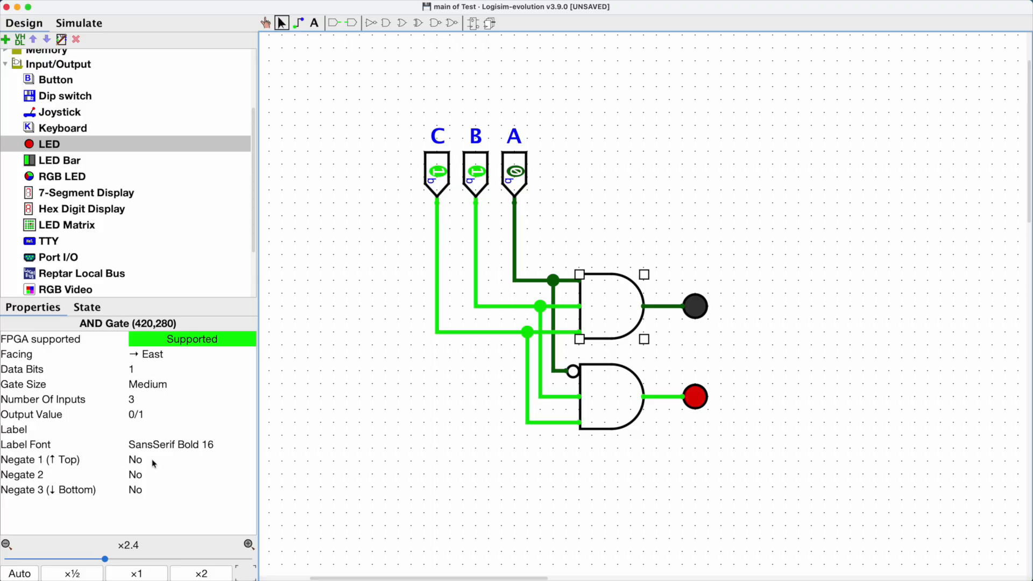
{"action": "left_click", "coordinate": [587, 477]}
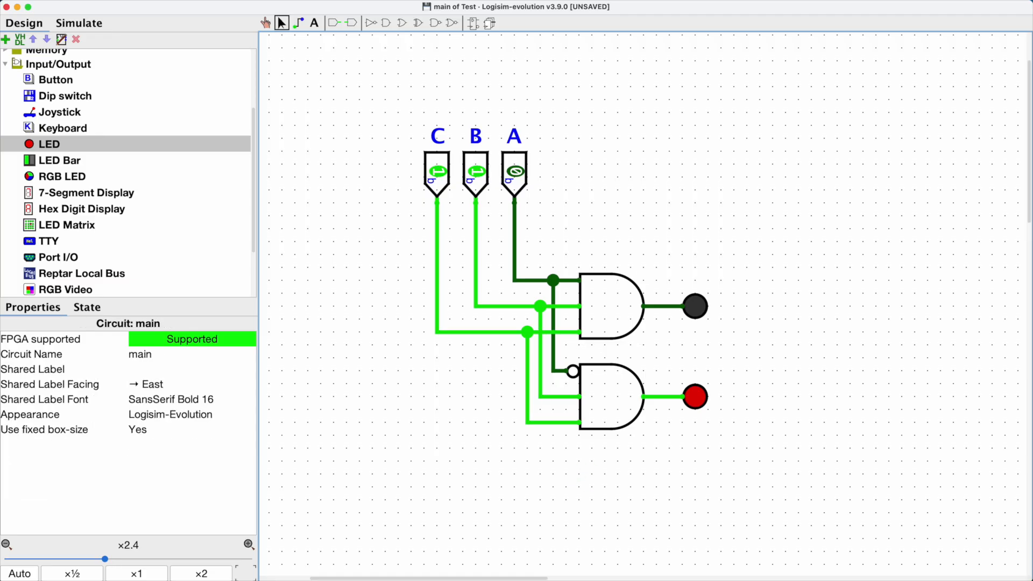
{"action": "left_click", "coordinate": [387, 22]}
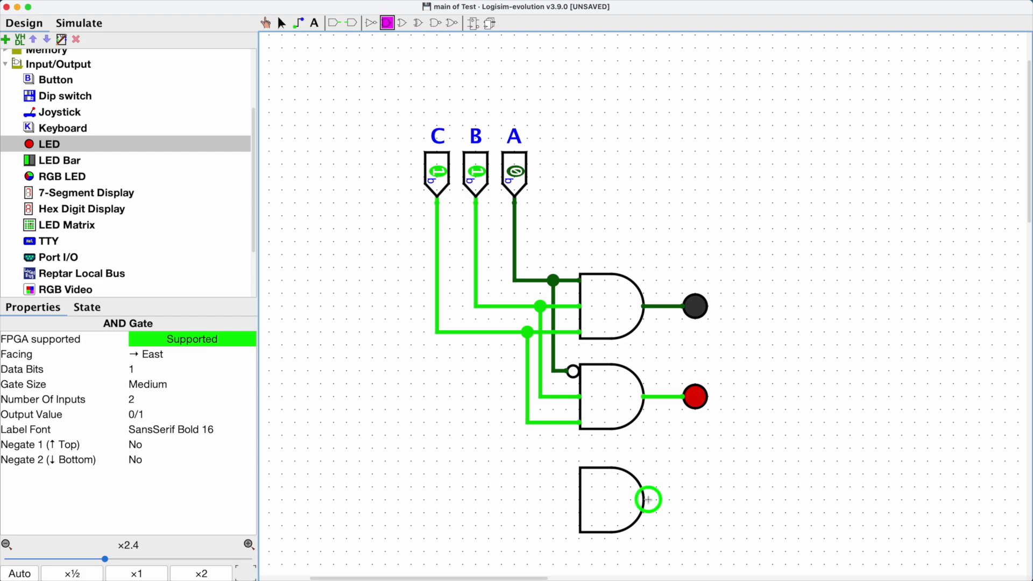
{"action": "left_click", "coordinate": [648, 499]}
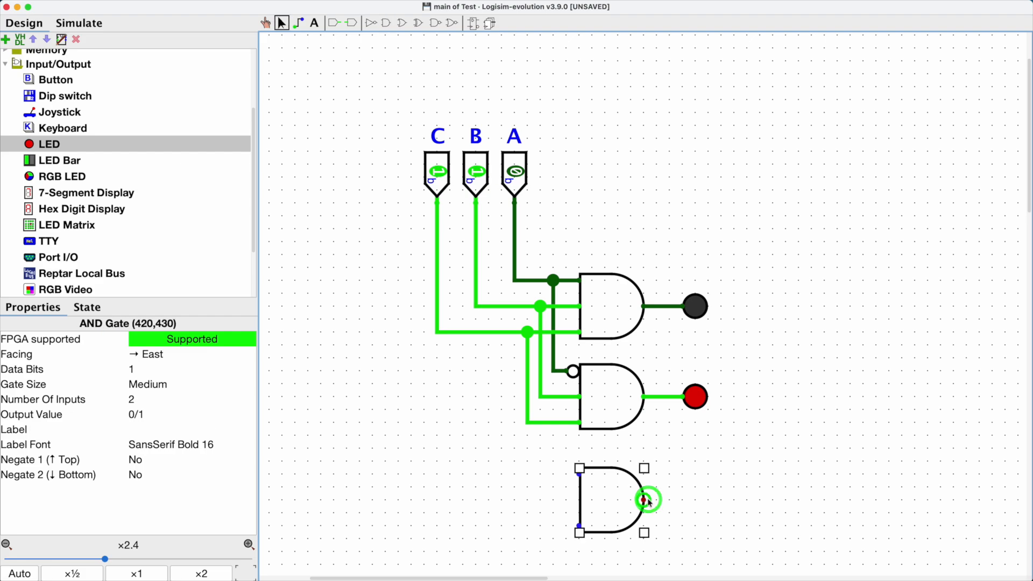
Step: Place a NOT gate in front of the third AND gate's top input and wire them together
{"action": "left_click", "coordinate": [371, 23]}
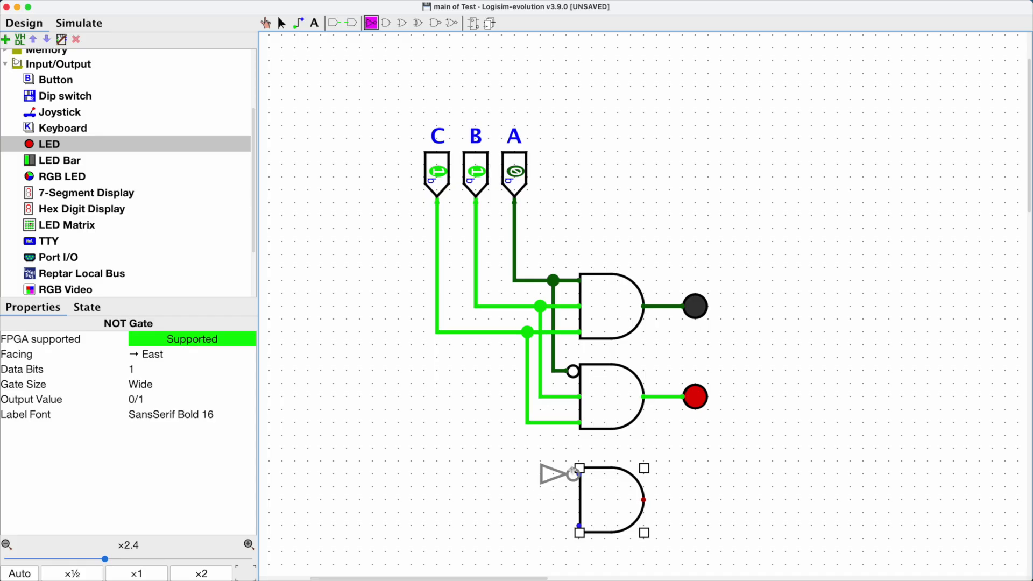
{"action": "left_click", "coordinate": [566, 475]}
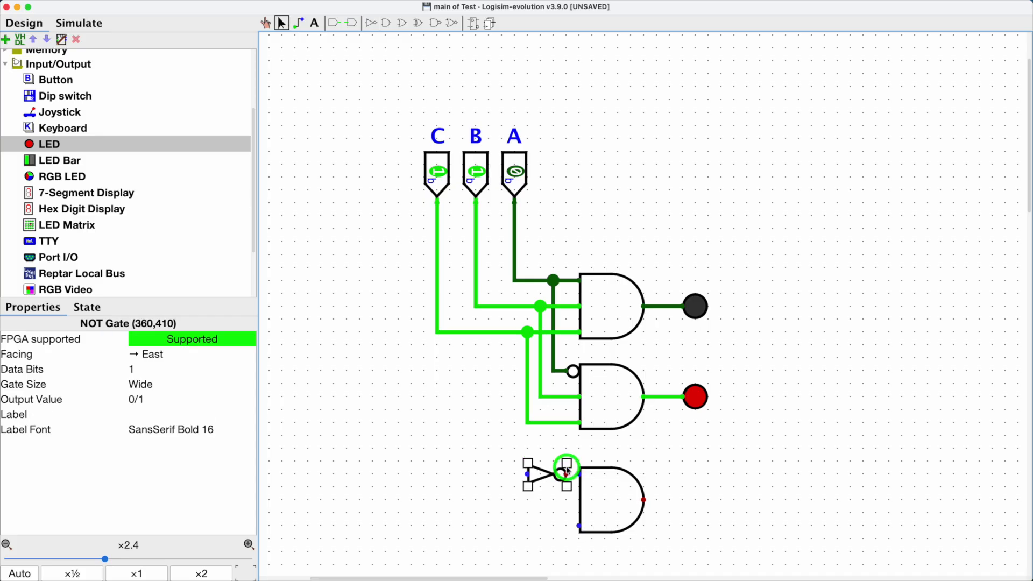
{"action": "left_click", "coordinate": [299, 23]}
{"action": "left_click_drag", "start_coordinate": [564, 475], "coordinate": [574, 474]}
{"action": "left_click", "coordinate": [281, 24]}
{"action": "left_click", "coordinate": [615, 374]}
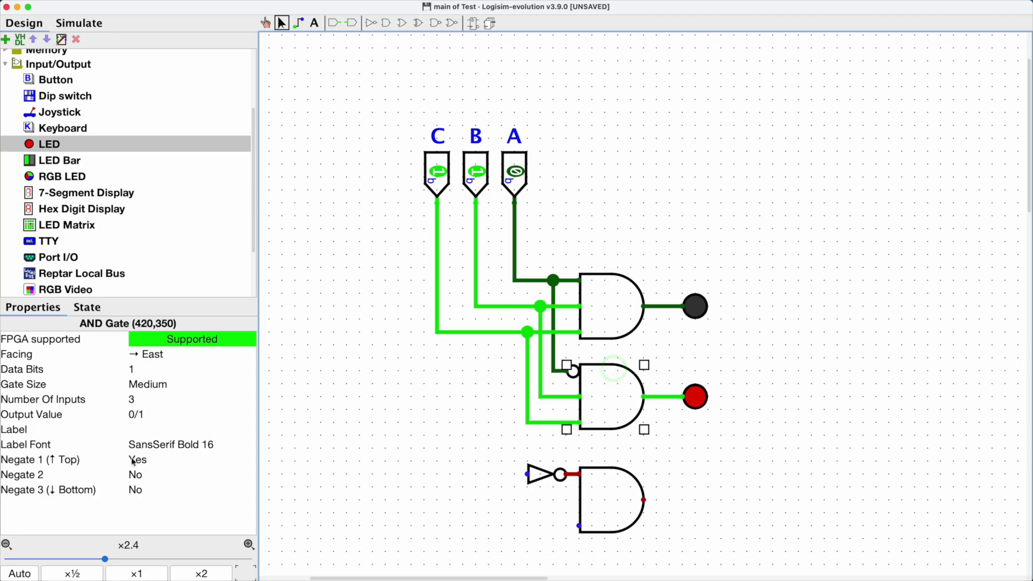